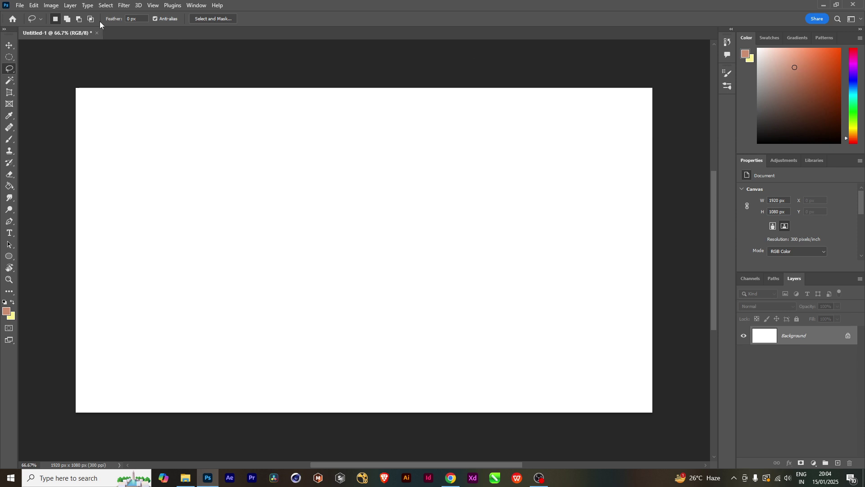
left_click(50, 6)
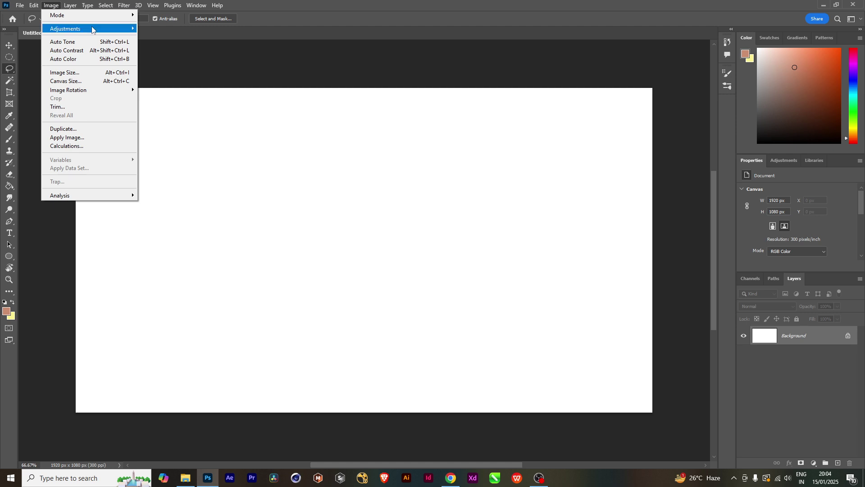
mouse_move(76, 30)
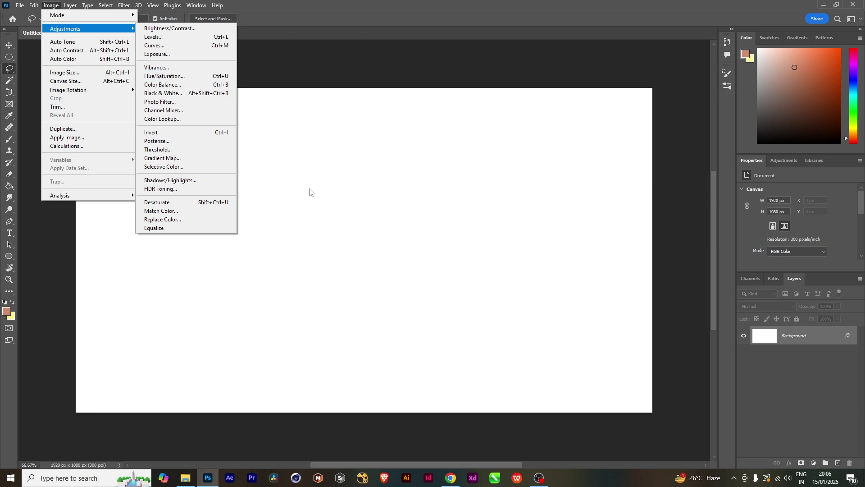
left_click(677, 299)
Step: Place girl-sitting-floor.jpg from the New folder into the blank document as a rasterized, hidden layer
left_click(186, 478)
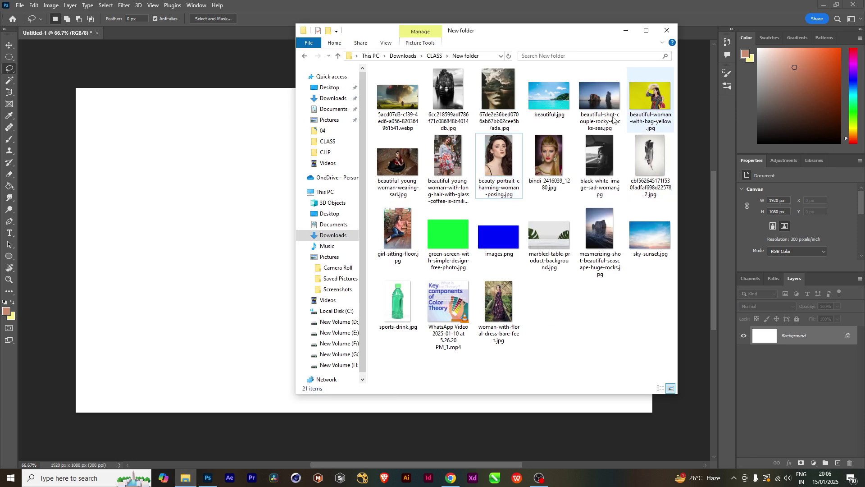
left_click_drag(397, 228, 412, 292)
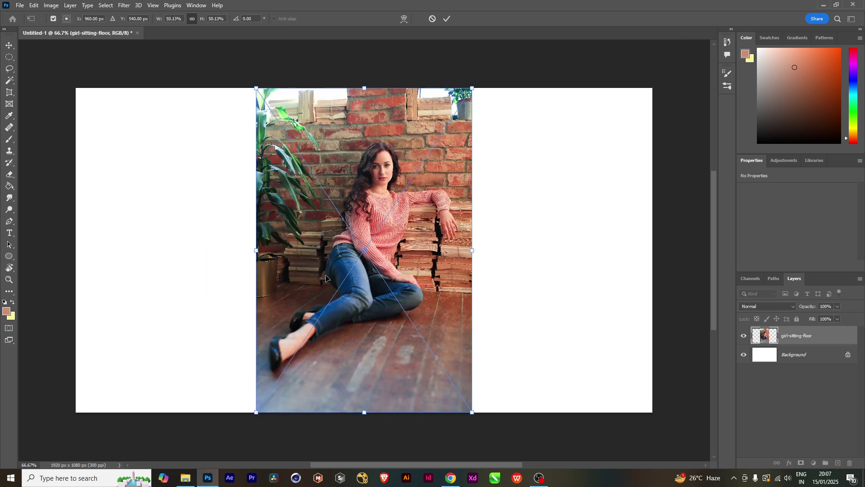
key("Return")
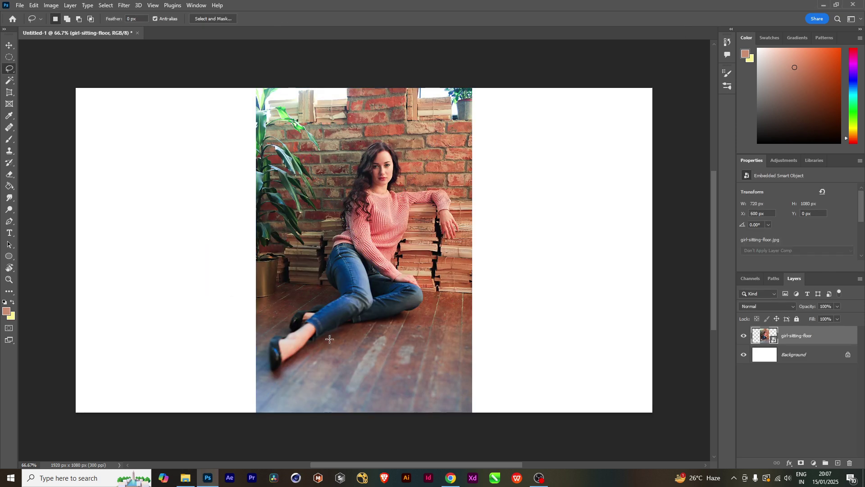
right_click(821, 339)
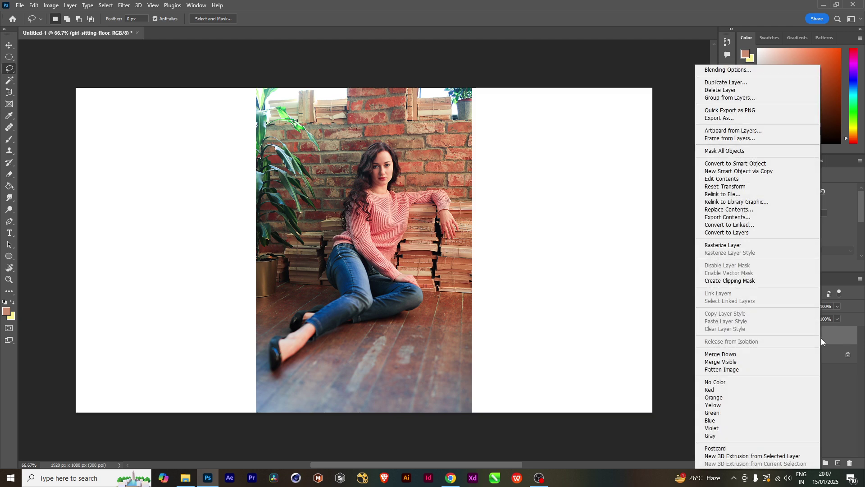
left_click(719, 246)
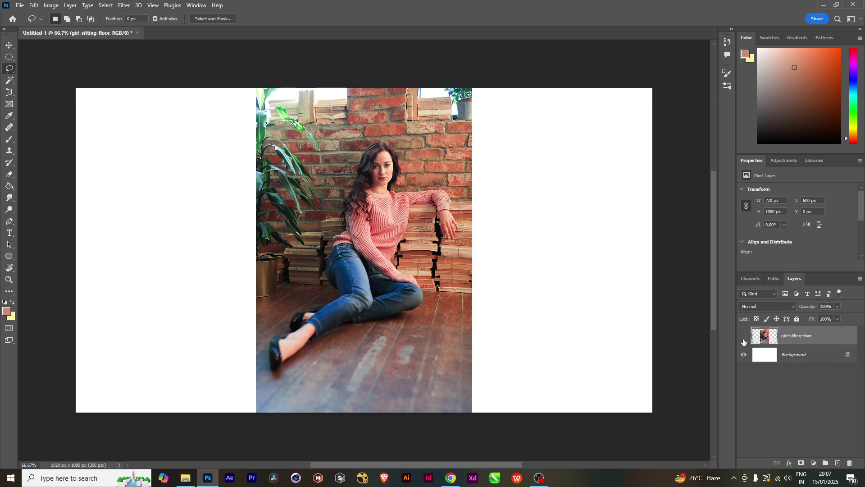
left_click(744, 336)
Step: Open girl-sitting-floor.jpg as its own document and duplicate its unlocked photo layer
left_click(185, 478)
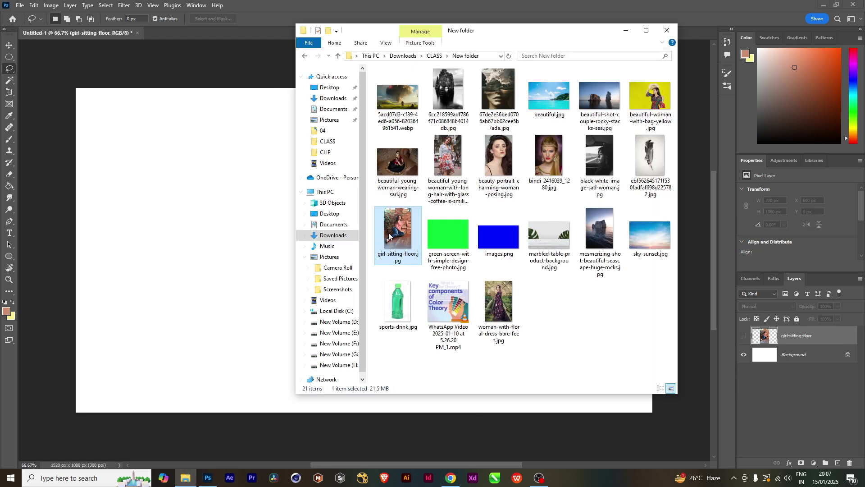
left_click_drag(392, 266, 209, 29)
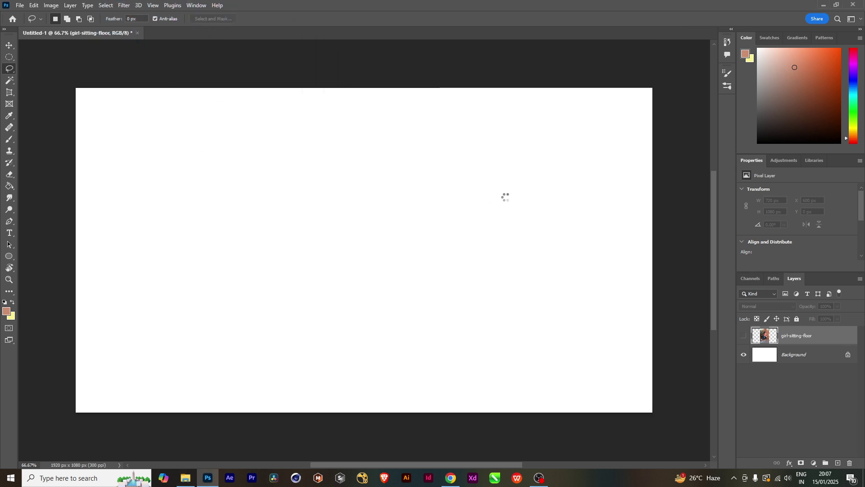
left_click(848, 341)
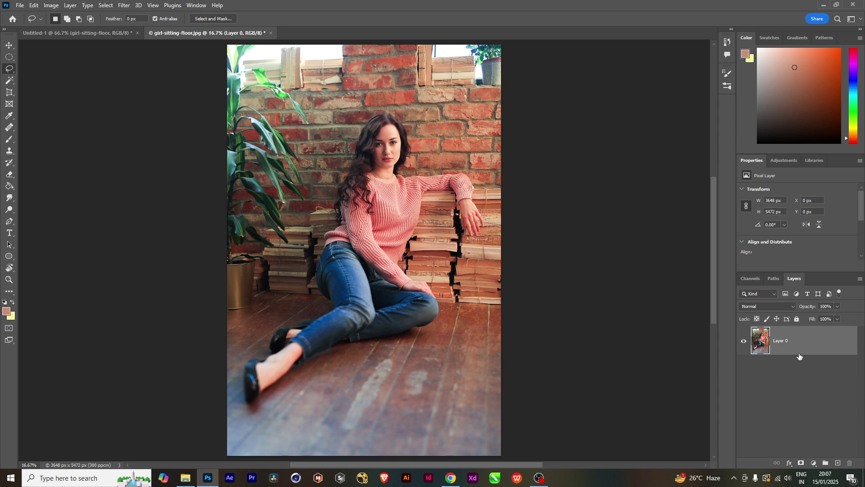
key("ctrl+j")
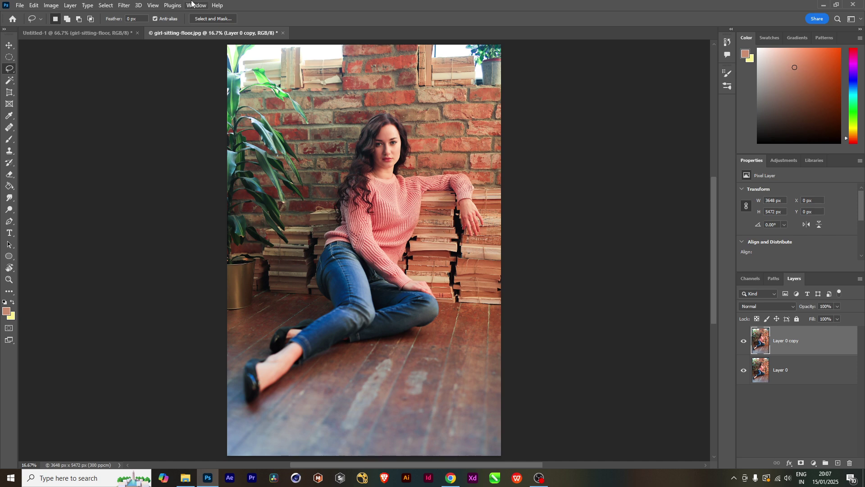
Step: Try Color Balance shifts on the duplicate layer's midtones between cyan (about -42) and red (about +41)
key("ctrl+b")
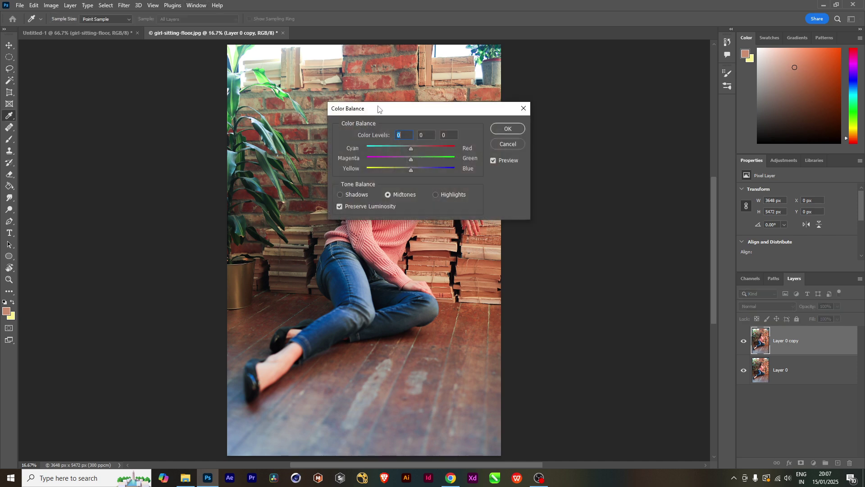
left_click_drag(376, 107, 590, 70)
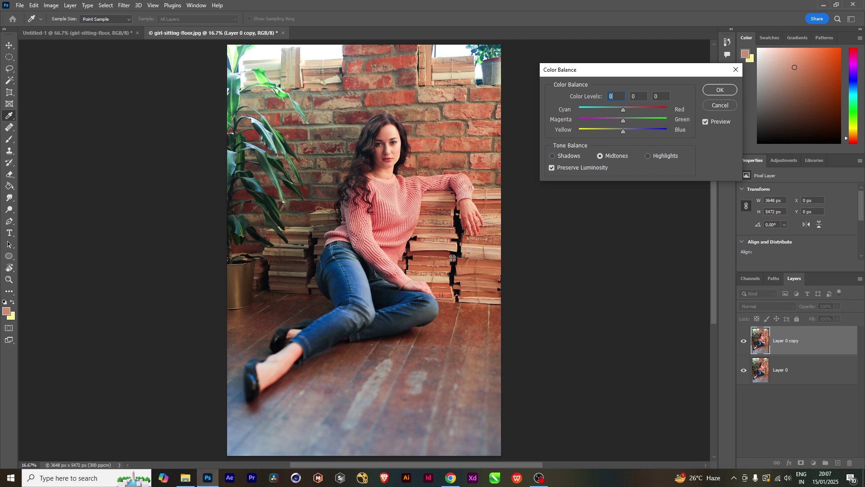
left_click_drag(640, 74, 622, 83)
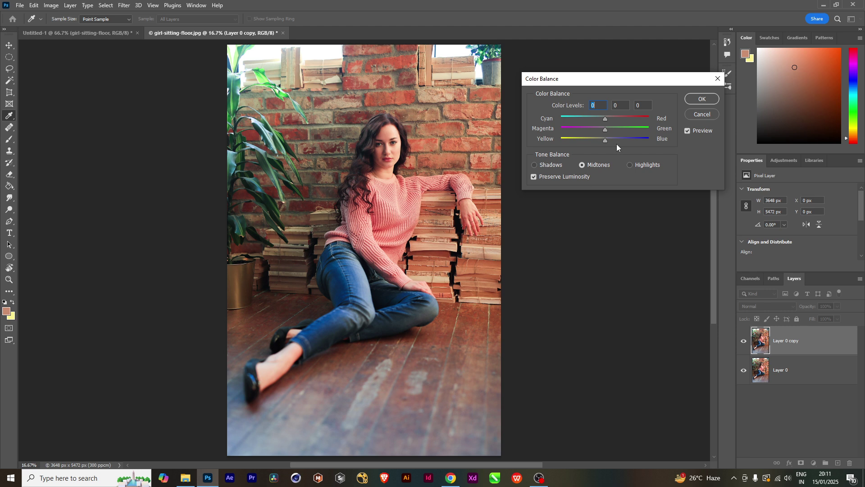
left_click_drag(608, 81, 604, 68)
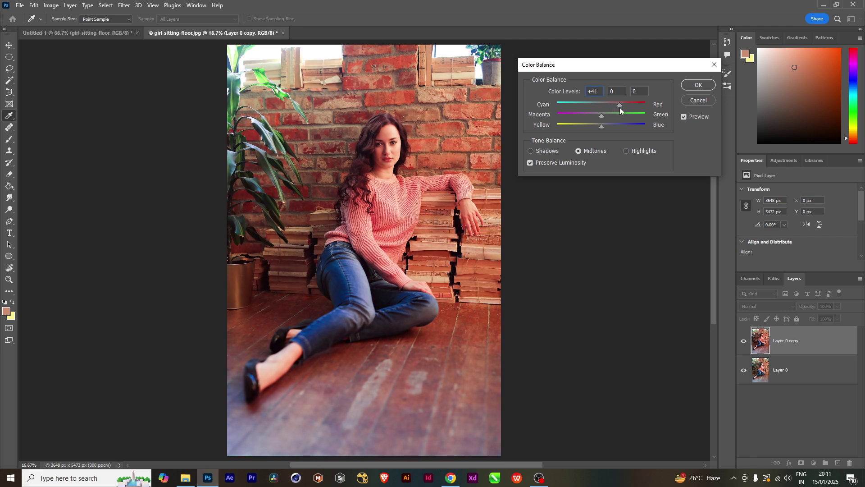
left_click_drag(610, 110, 590, 113)
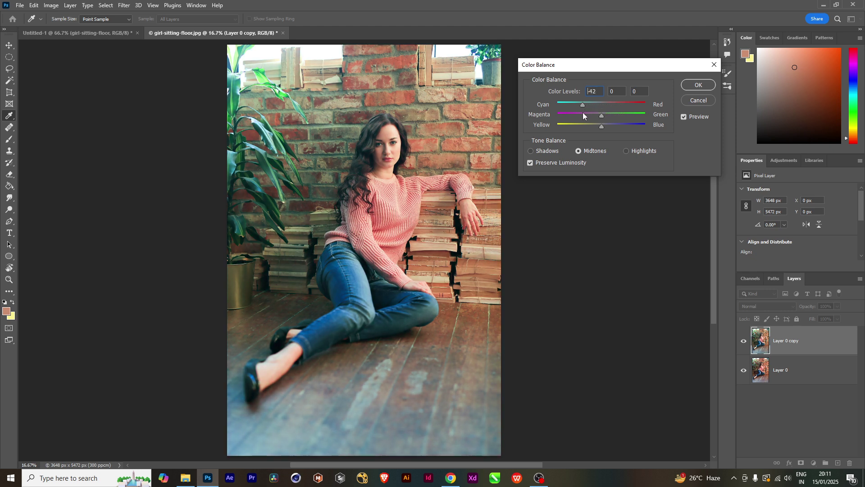
left_click(579, 103)
left_click_drag(581, 103, 613, 105)
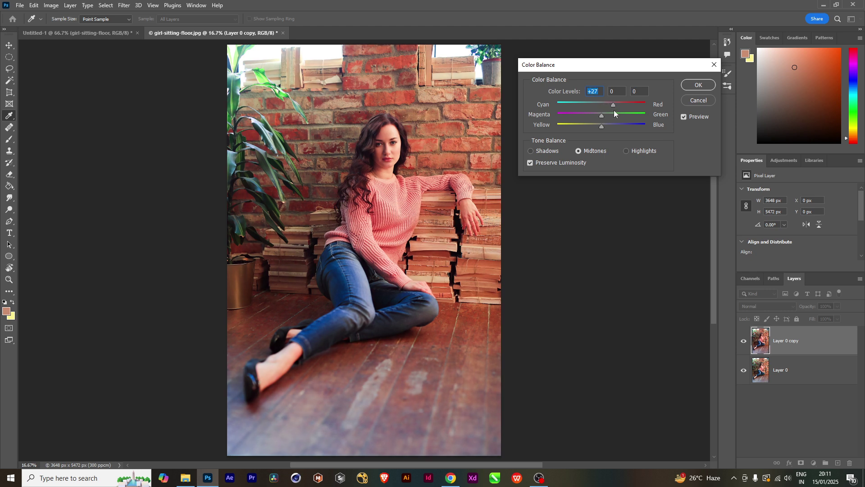
left_click_drag(615, 103, 624, 102)
left_click_drag(620, 105, 584, 105)
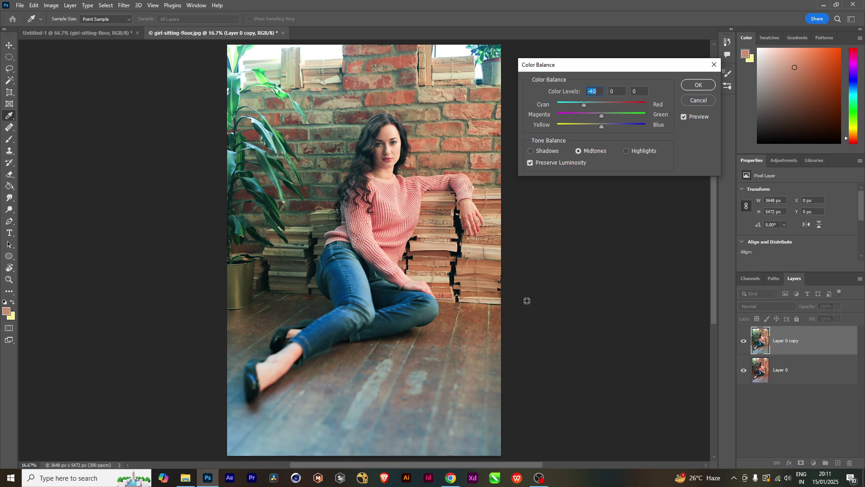
left_click_drag(584, 105, 598, 105)
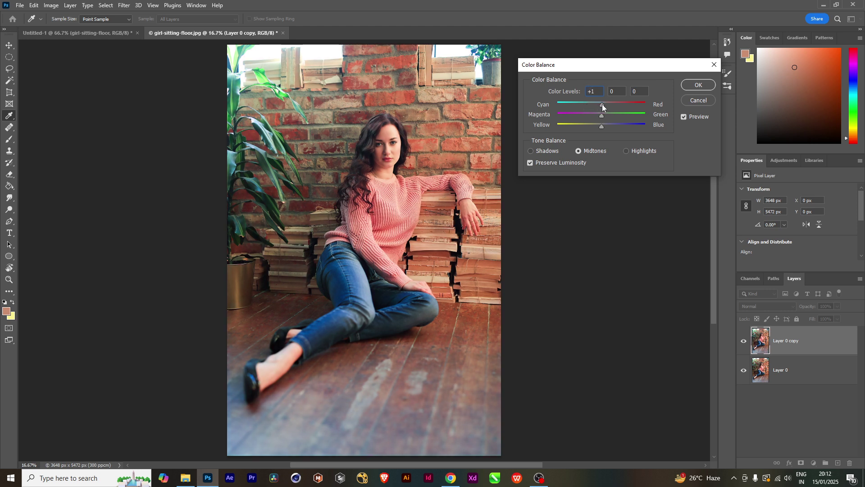
left_click_drag(602, 105, 601, 104)
Step: Try magenta and yellow midtone shifts, with Yellow-Blue at about -31, and discard the Color Balance adjustment
left_click_drag(598, 114, 583, 114)
mouse_move(600, 126)
left_mouse_down()
mouse_move(612, 125)
mouse_move(593, 128)
left_mouse_up()
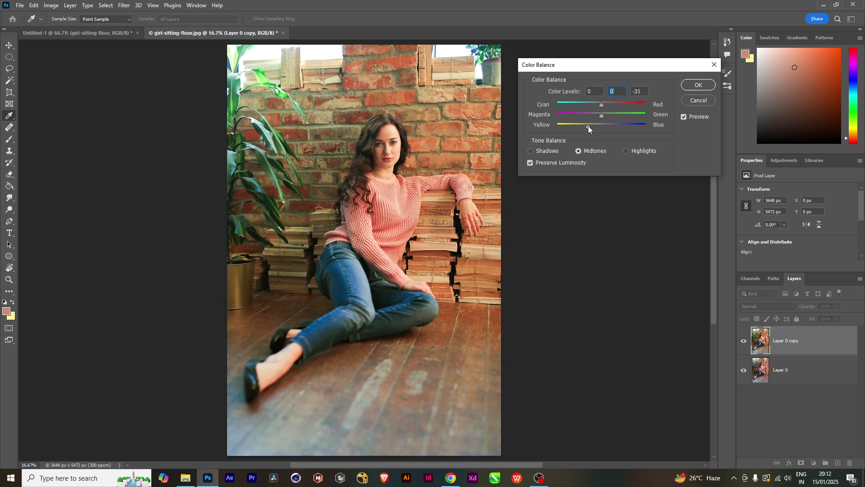
left_click(587, 125)
left_click_drag(589, 127, 602, 129)
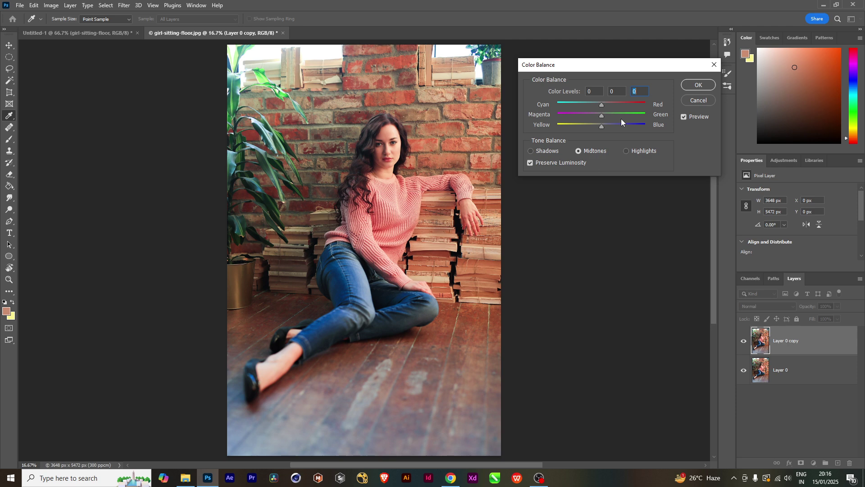
left_click(629, 152)
scroll(400, 243, "up", 3)
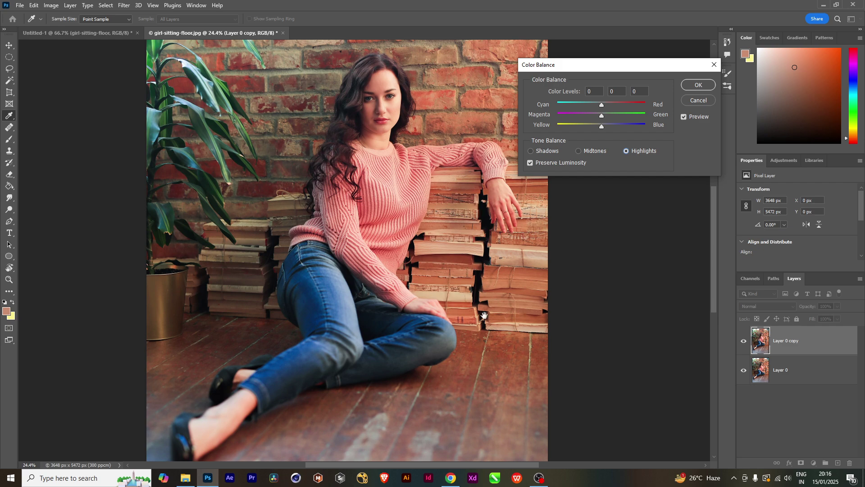
scroll(500, 241, "up", 3)
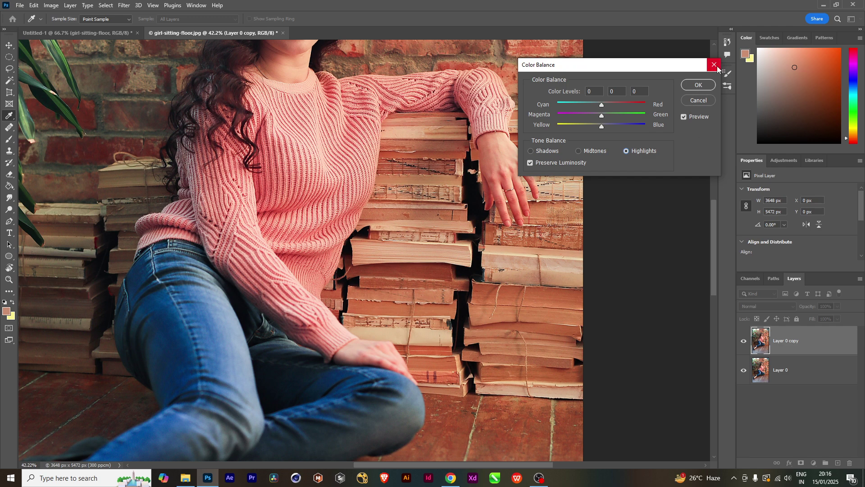
left_click(714, 65)
Step: Apply Color Balance to the duplicate layer's highlights, shifting them toward cyan by about -40 and slightly toward yellow
left_click_drag(401, 185, 456, 370)
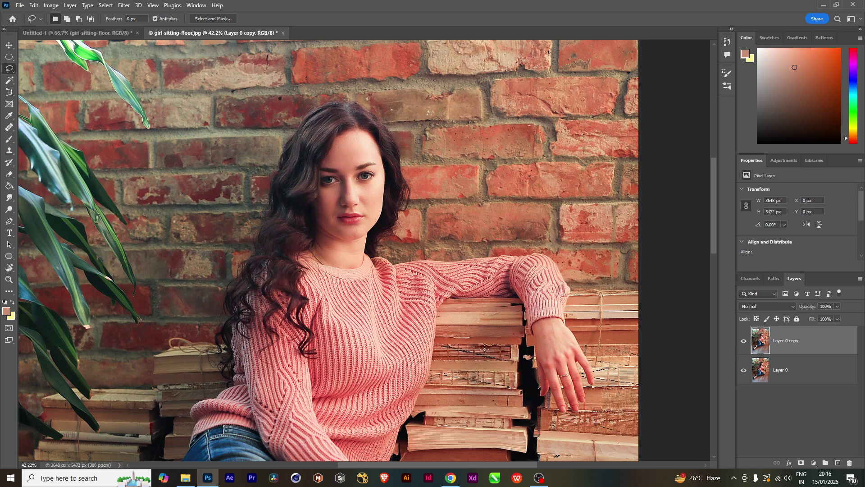
key("ctrl+b")
left_click(634, 152)
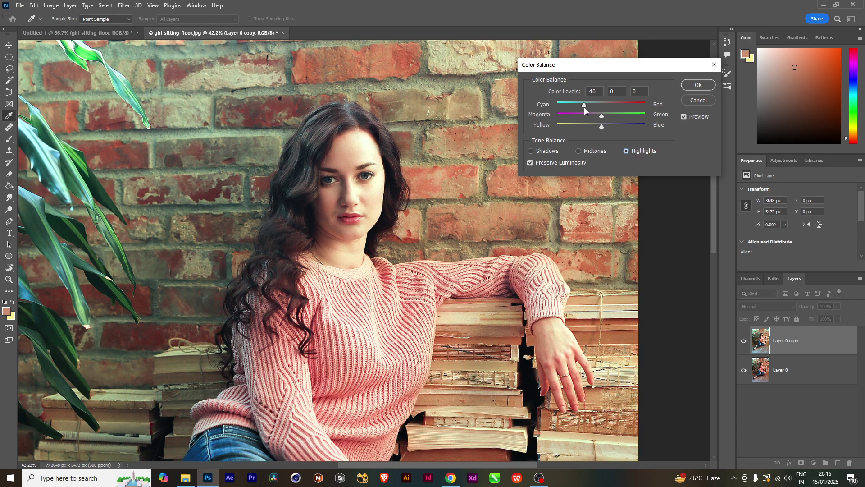
left_click(626, 151)
left_click_drag(601, 127, 594, 127)
key("Tab")
key("Tab")
left_click(690, 87)
key("l")
Step: Compare the color-balanced photo with the original by repeatedly hiding and showing the Layer 0 copy
scroll(317, 285, "down", 1)
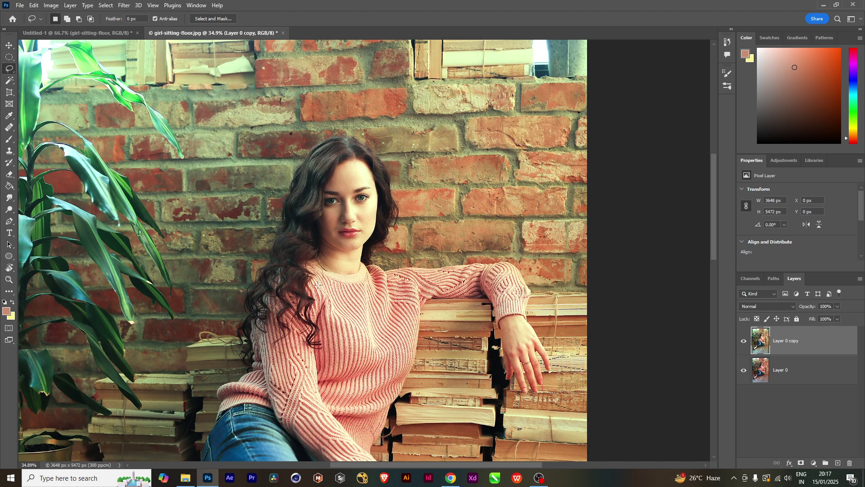
scroll(317, 285, "up", 1)
left_click(744, 343)
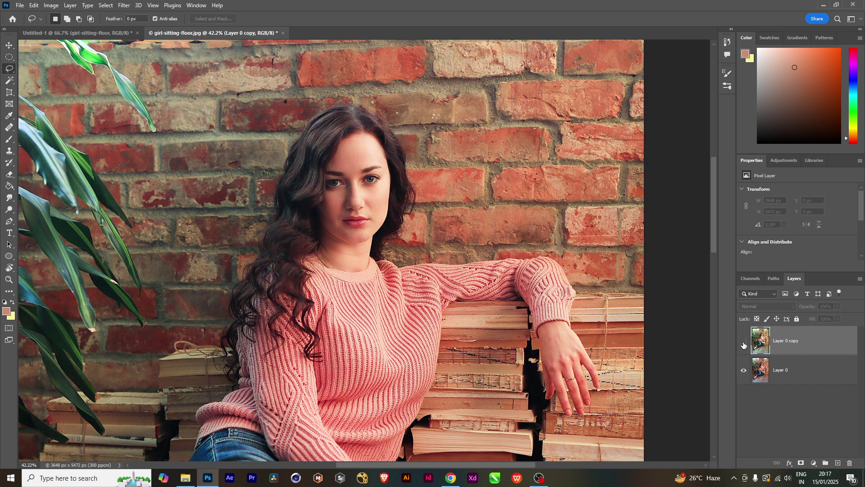
left_click(744, 342)
left_click(744, 343)
left_click(744, 342)
left_click(743, 342)
left_click(744, 343)
left_click(743, 343)
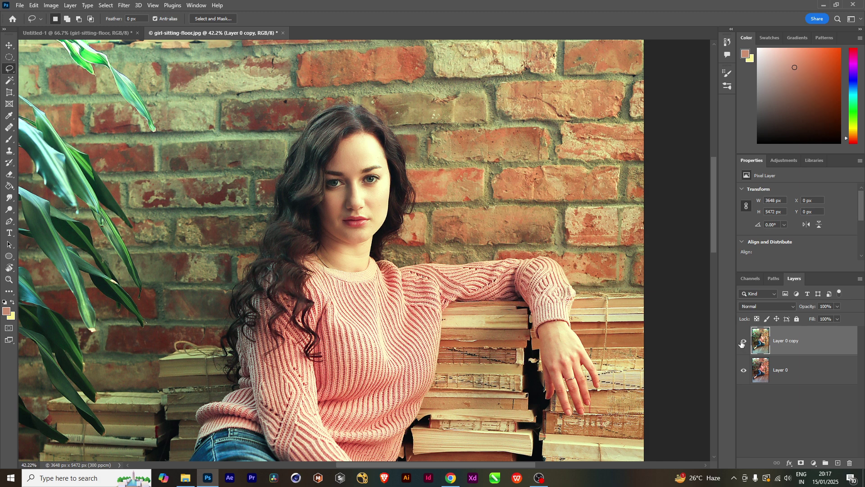
left_click(743, 341)
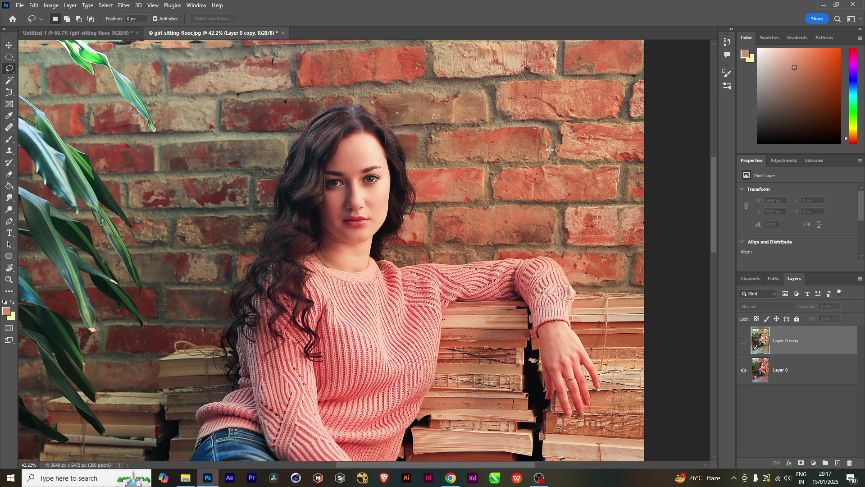
left_click(744, 342)
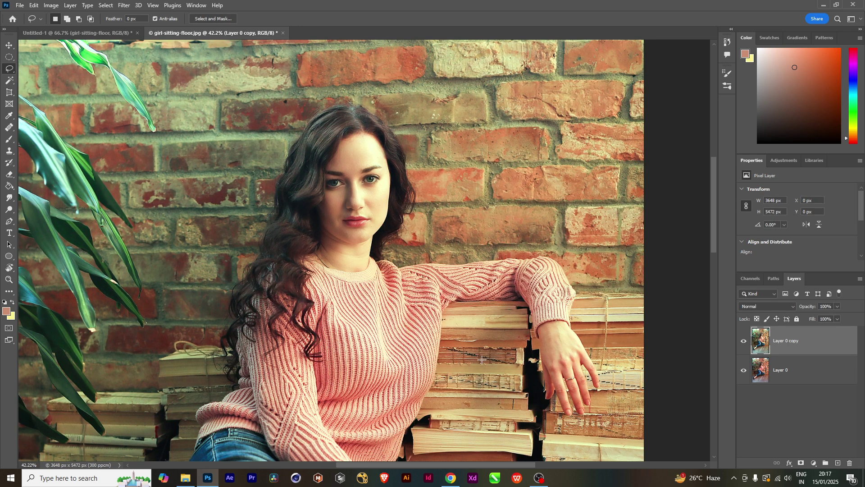
Step: Try Color Balance on the Layer 0 copy's shadows with red at about +21 and a yellow-blue shift, and discard the adjustment
scroll(481, 360, "down", 2)
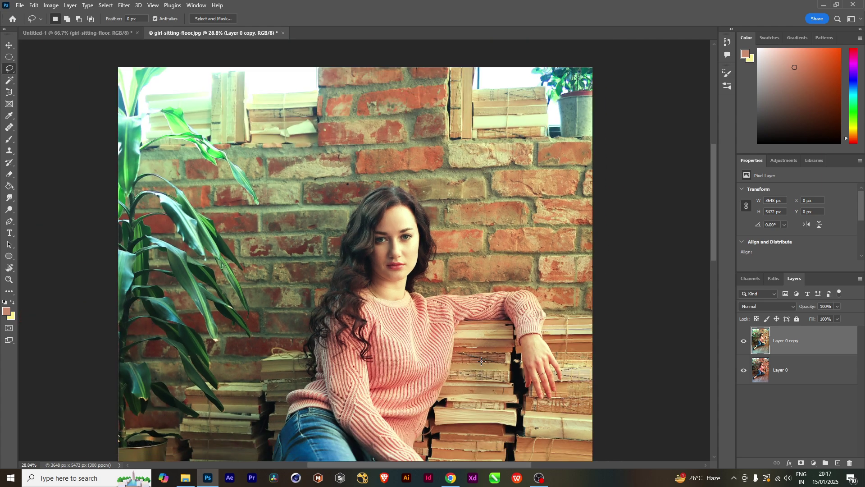
left_click_drag(480, 363, 470, 310)
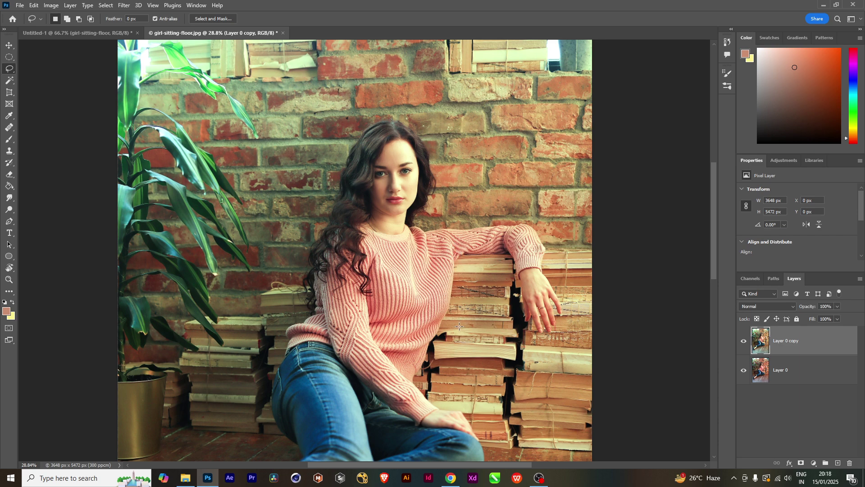
key("ctrl+b")
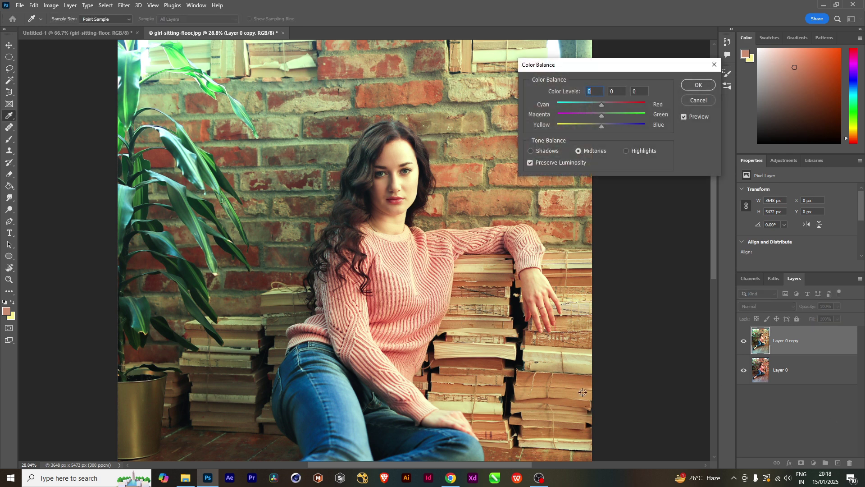
left_click_drag(620, 71, 613, 104)
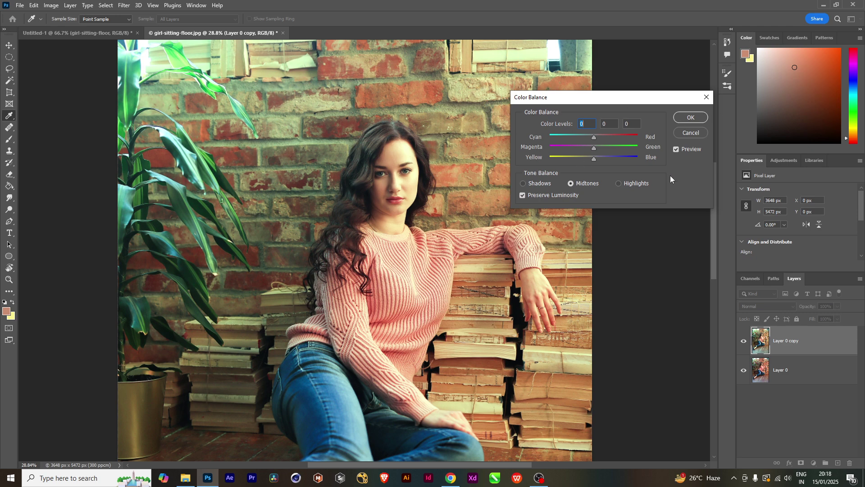
left_click(526, 182)
left_click_drag(581, 102, 582, 70)
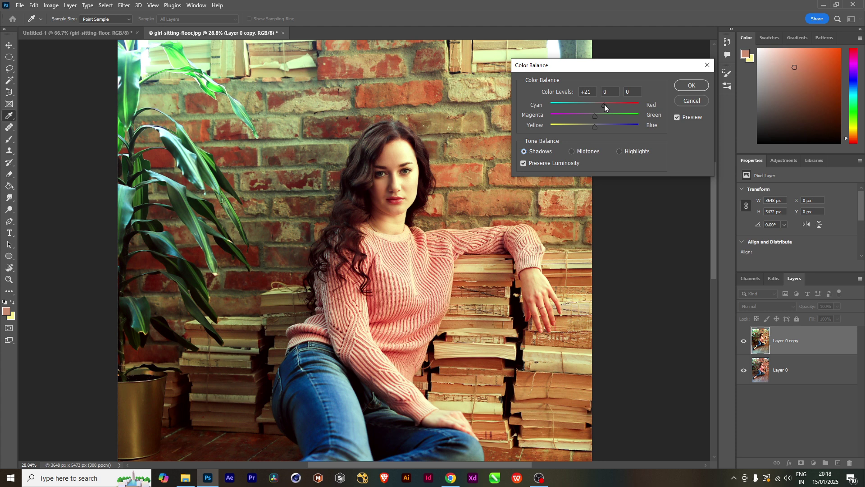
left_click(604, 104)
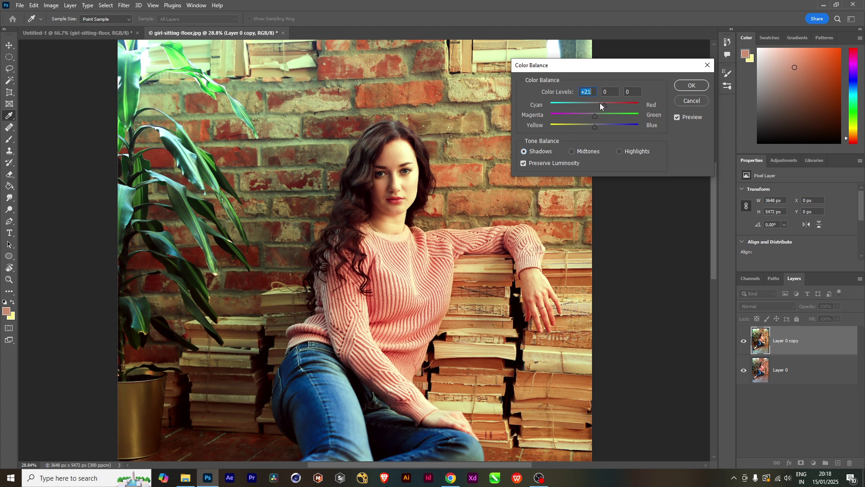
left_click(596, 126)
left_click_drag(604, 126, 605, 127)
left_click(607, 126)
left_click(688, 100)
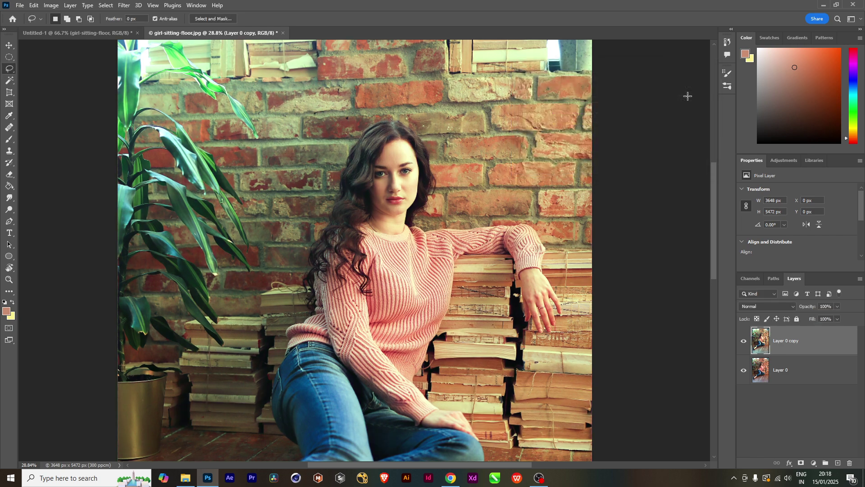
Step: Duplicate the original Layer 0 and hide the highlight-graded Layer 0 copy
left_click(789, 373)
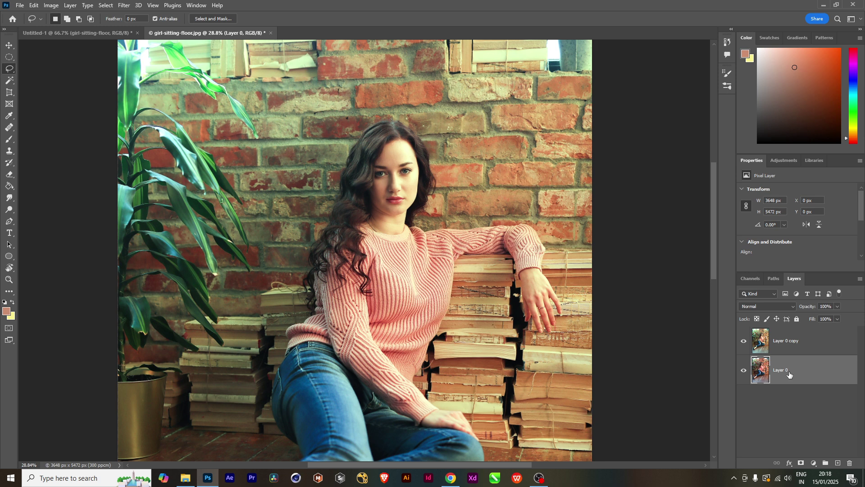
key("ctrl+j")
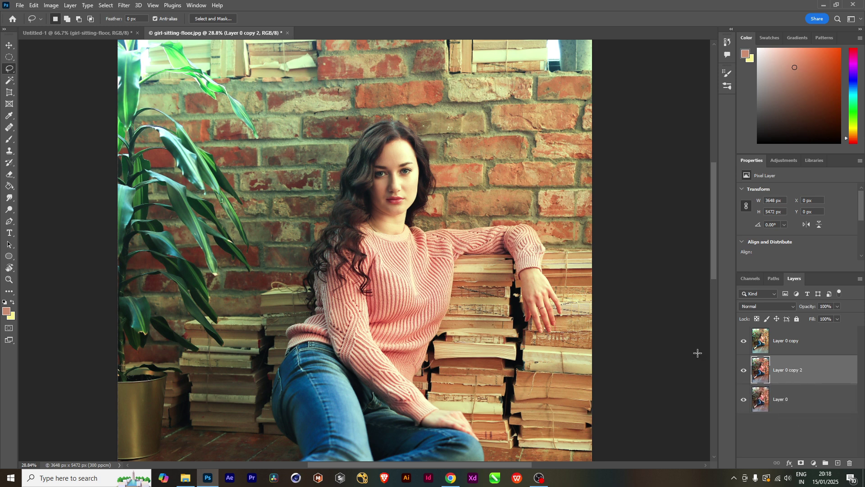
left_click(744, 341)
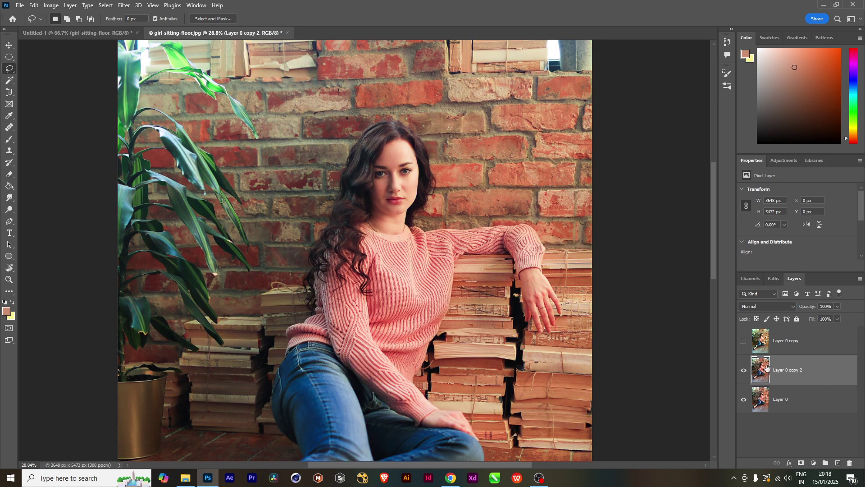
Step: Apply Color Balance to the new duplicate's shadows, shifting them toward cyan by about -21 and toward blue by about +17
key("ctrl+b")
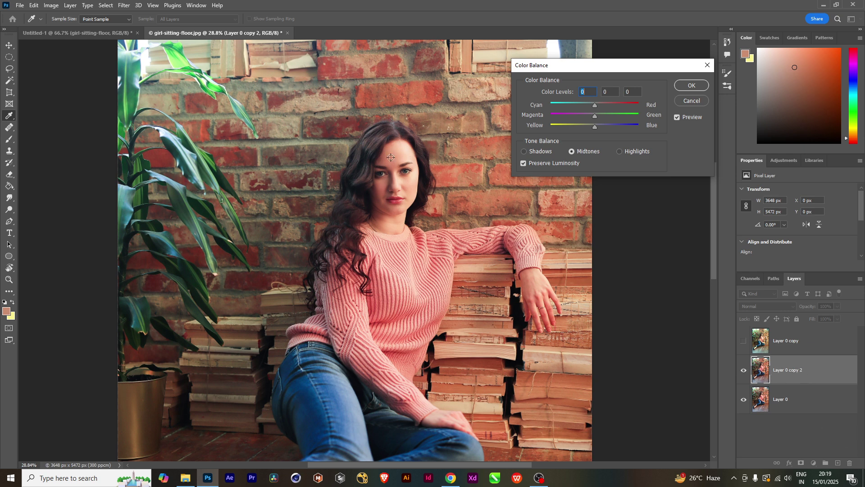
left_click(524, 152)
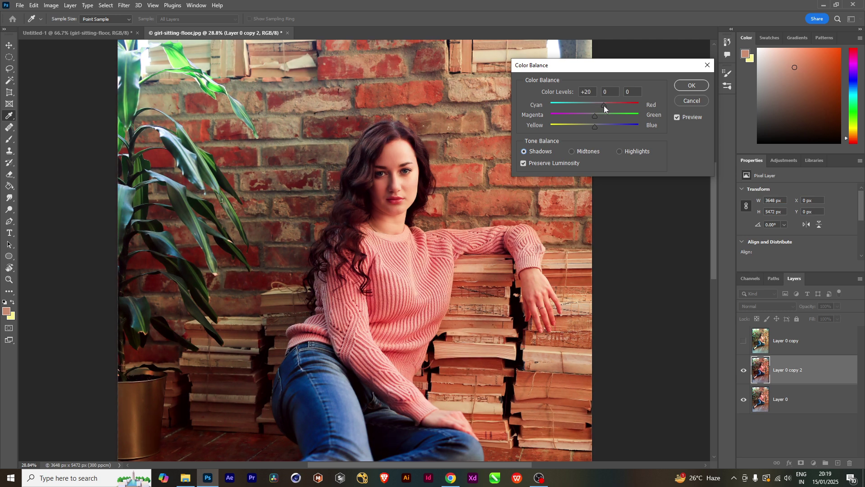
left_click_drag(603, 105, 601, 128)
left_click(603, 127)
left_click_drag(585, 104, 582, 104)
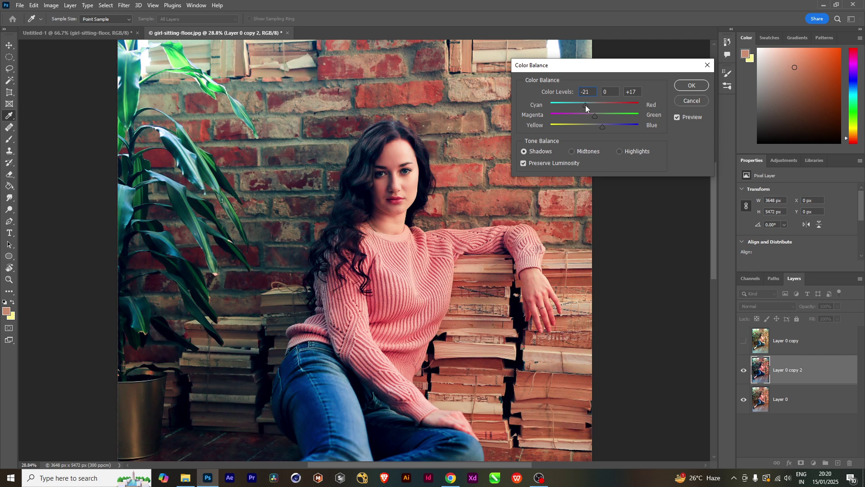
left_click_drag(559, 111, 582, 112)
left_click_drag(578, 112, 578, 113)
left_click(691, 85)
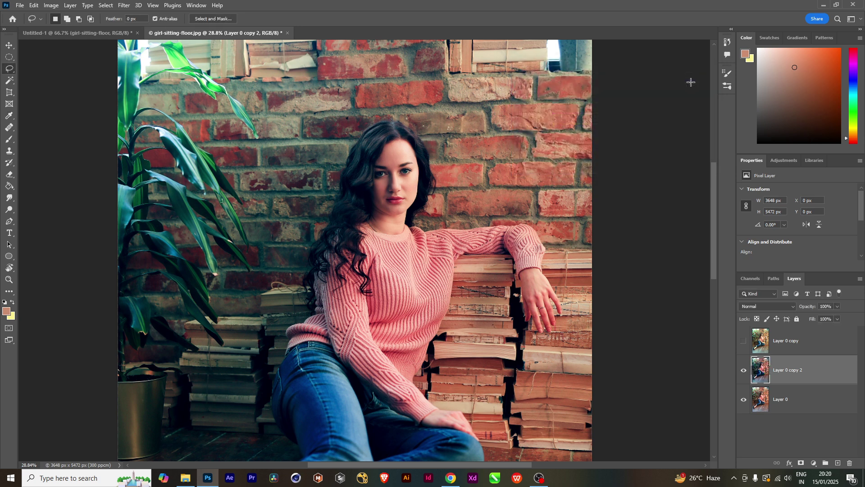
Step: Duplicate the original Layer 0 once more and hide the shadow-graded Layer 0 copy 2
left_click(802, 397)
key("ctrl+j")
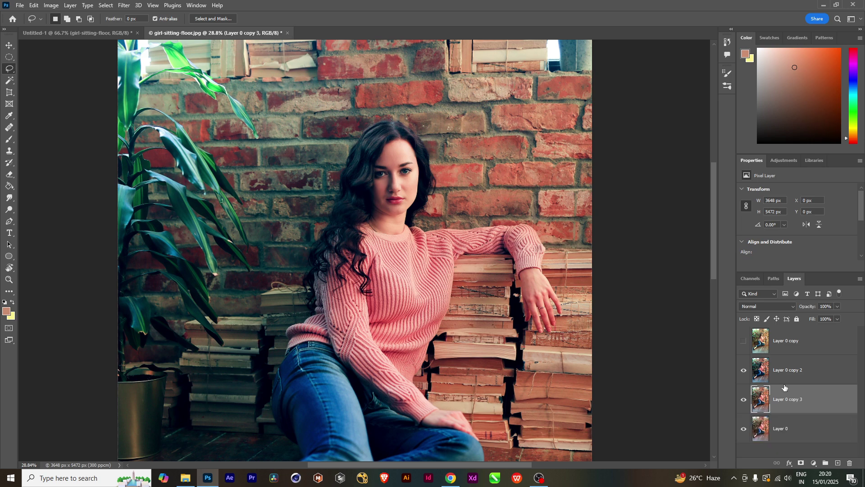
left_click(743, 369)
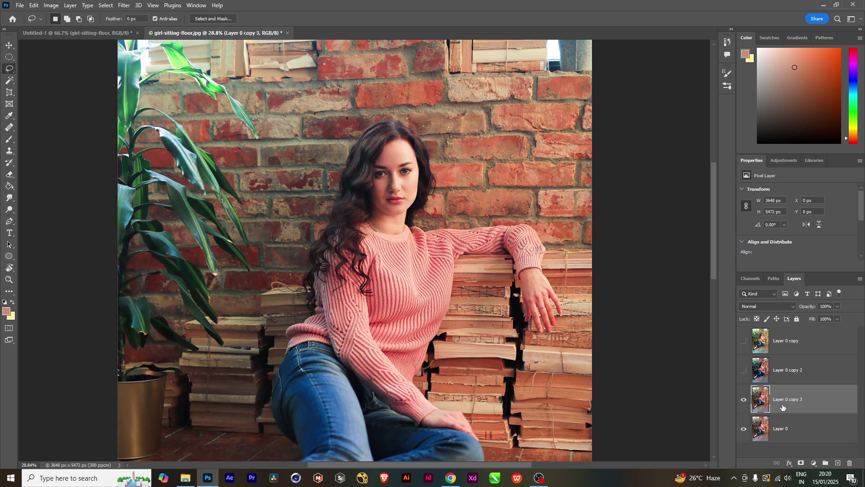
Step: Apply Color Balance to the newest duplicate's midtones with red at +21, magenta at -21 and a shift toward blue
key("ctrl+b")
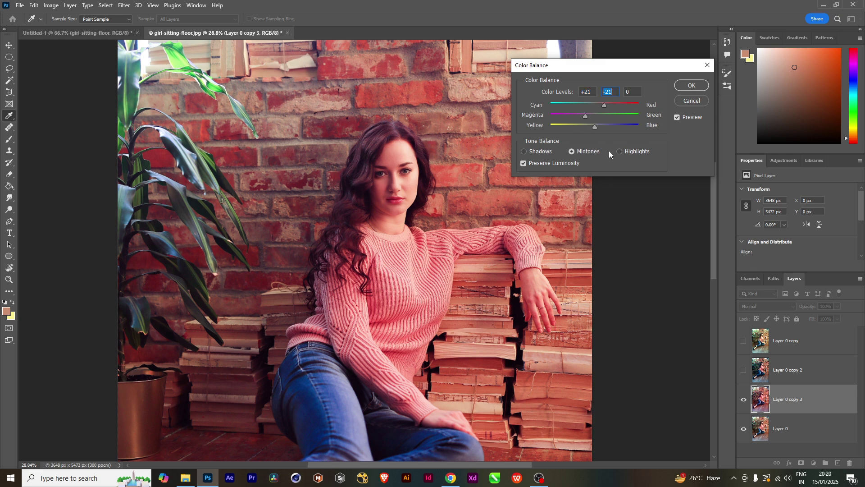
left_click_drag(596, 126, 608, 125)
left_click(691, 85)
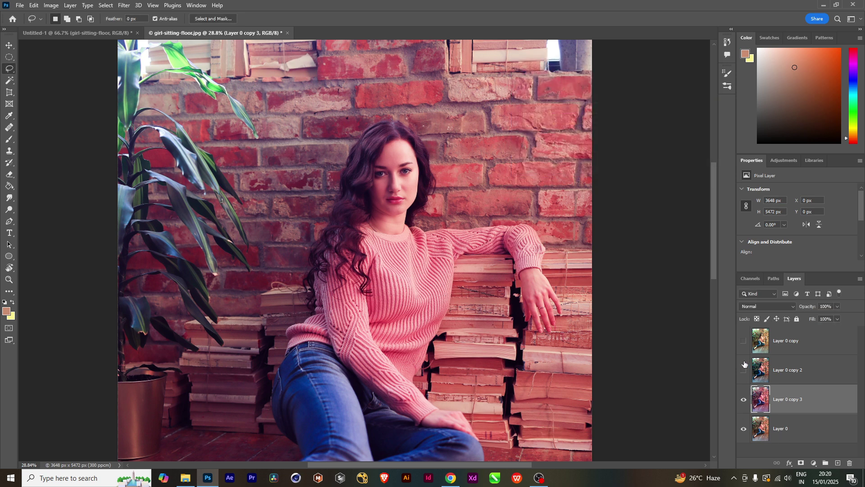
Step: View the highlight-, shadow- and midtone-graded copies one after another by toggling the visibility of their layers
left_click(744, 341)
left_click(743, 400)
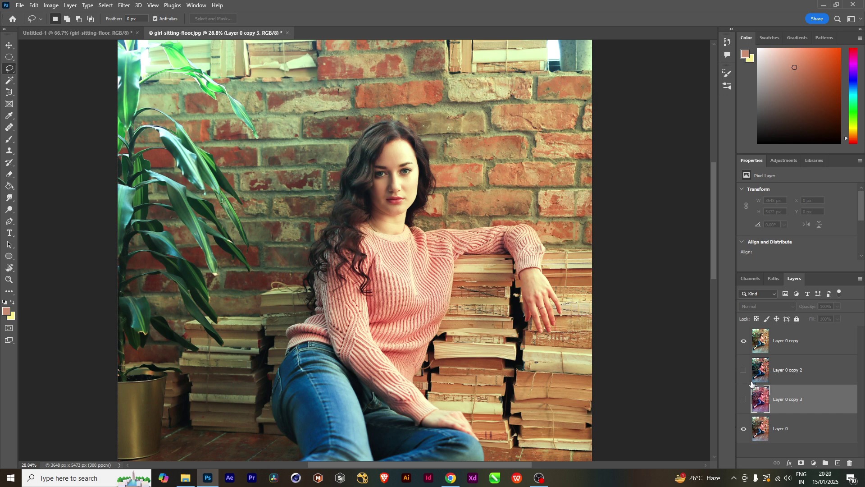
left_click_drag(455, 287, 465, 236)
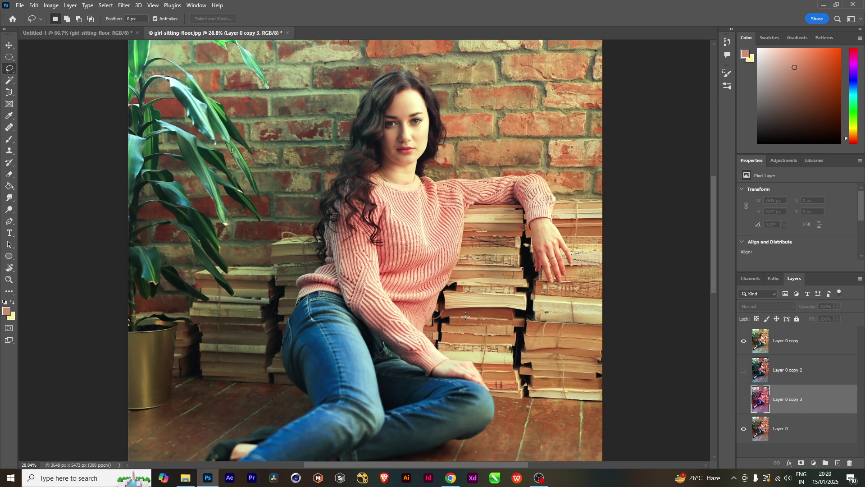
left_click(744, 341)
left_click(744, 370)
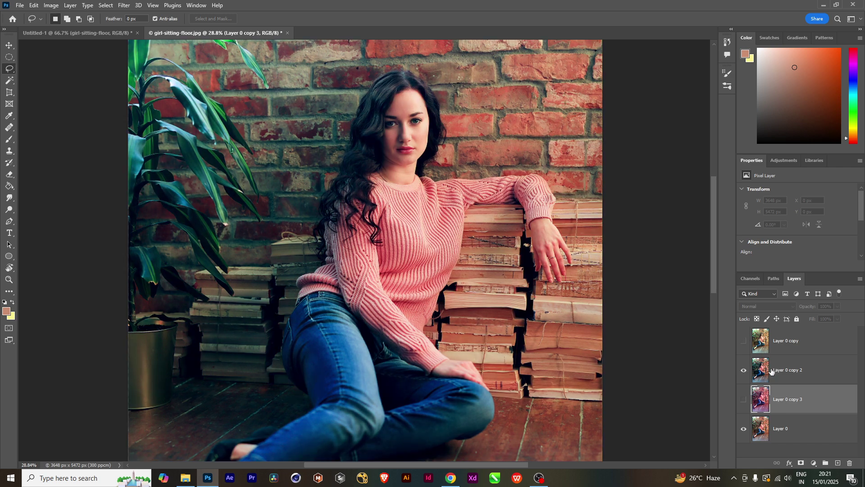
left_click(744, 370)
left_click(744, 399)
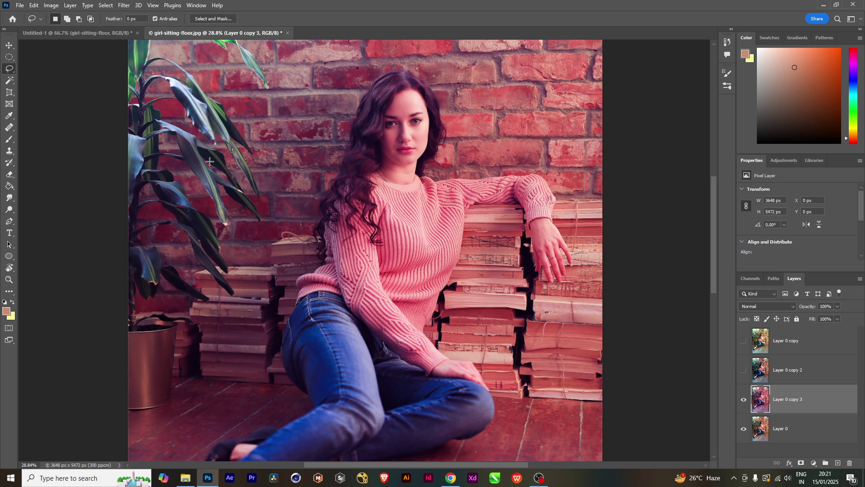
Step: Compare the three graded copies with each other and the original, leaving only Layer 0 visible
left_click(743, 341)
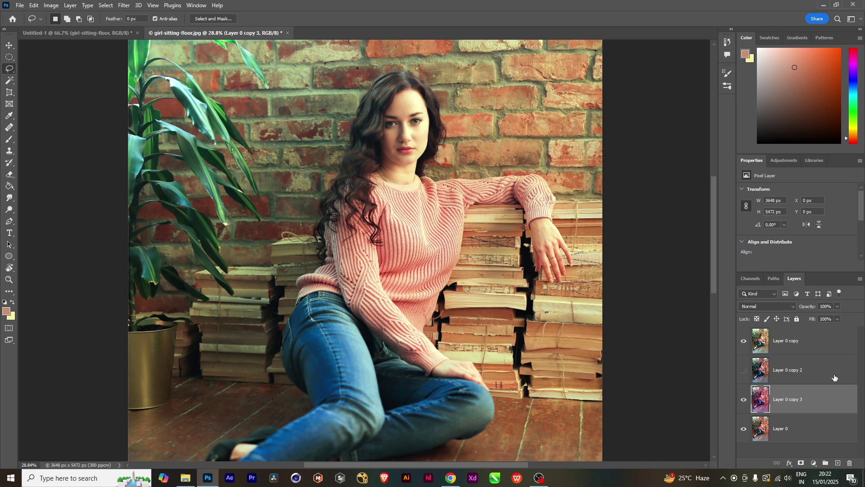
left_click(743, 341)
left_click(743, 370)
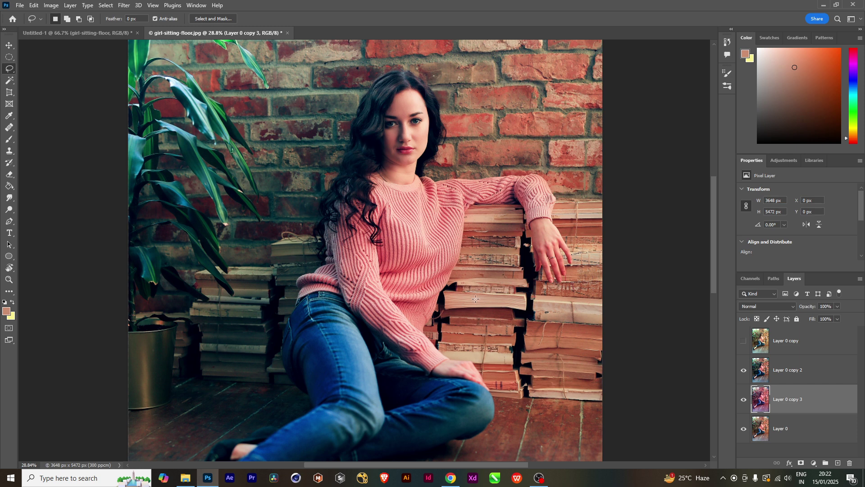
left_click(744, 369)
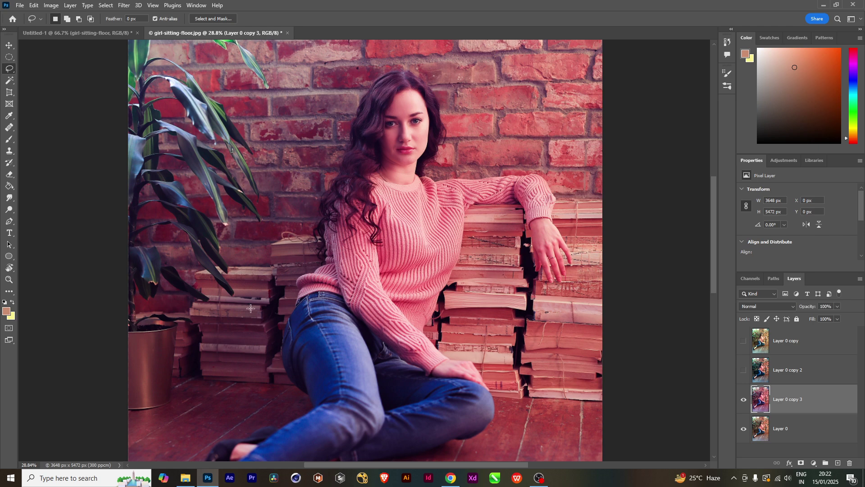
left_click(743, 400)
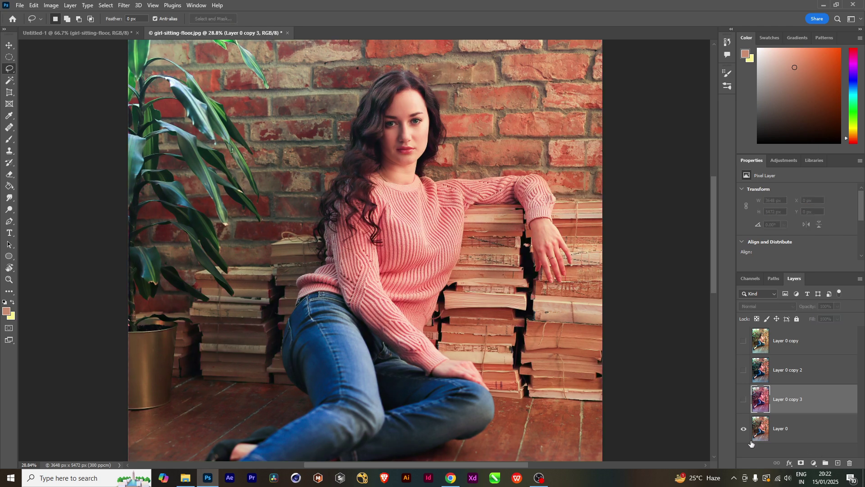
left_click(744, 399)
left_click(743, 370)
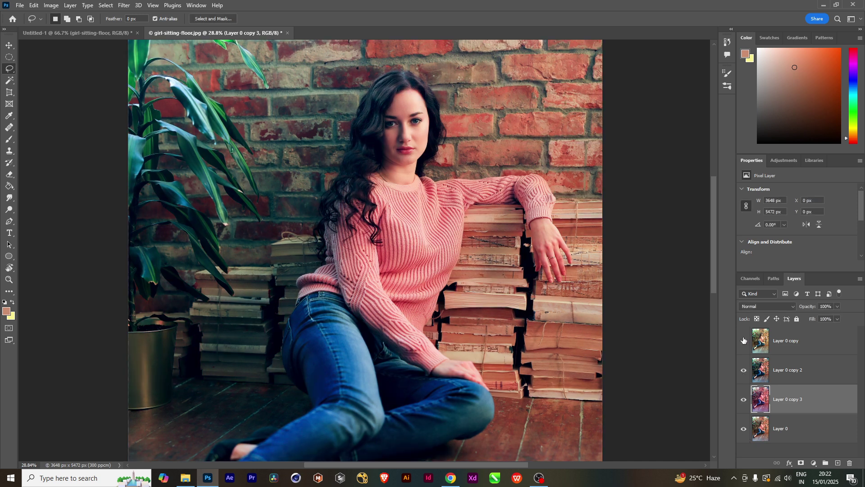
left_click(743, 341)
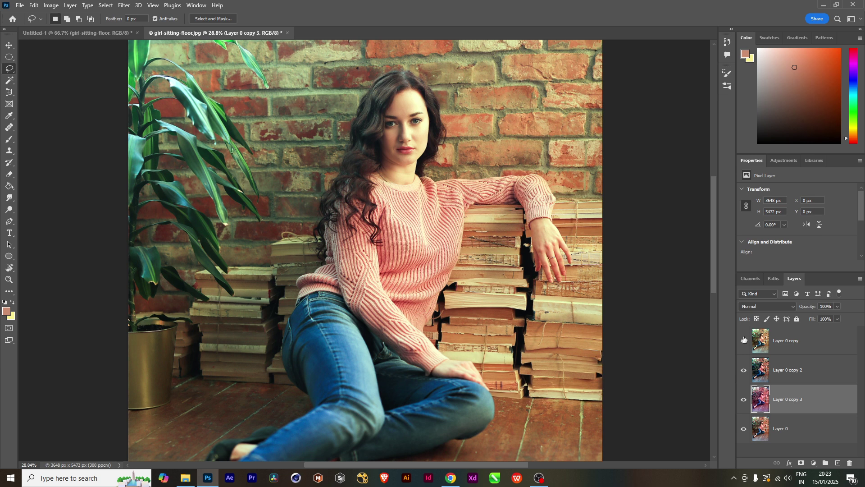
left_click(743, 399)
left_click(744, 370)
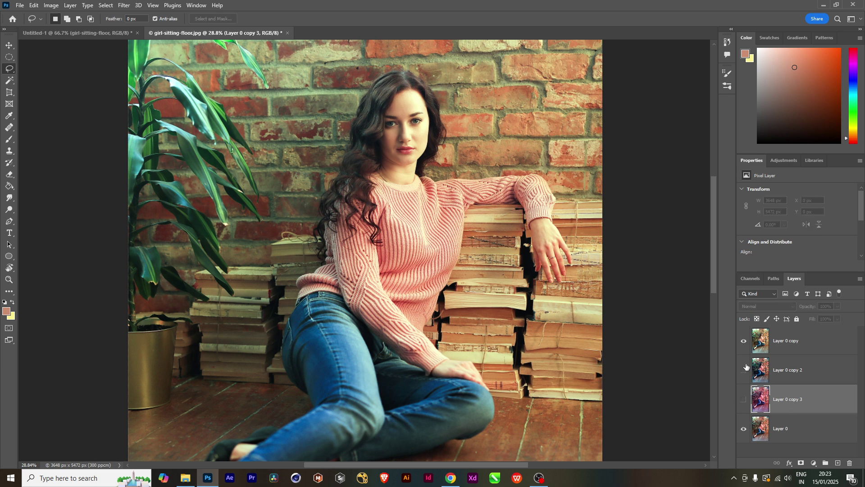
left_click(743, 341)
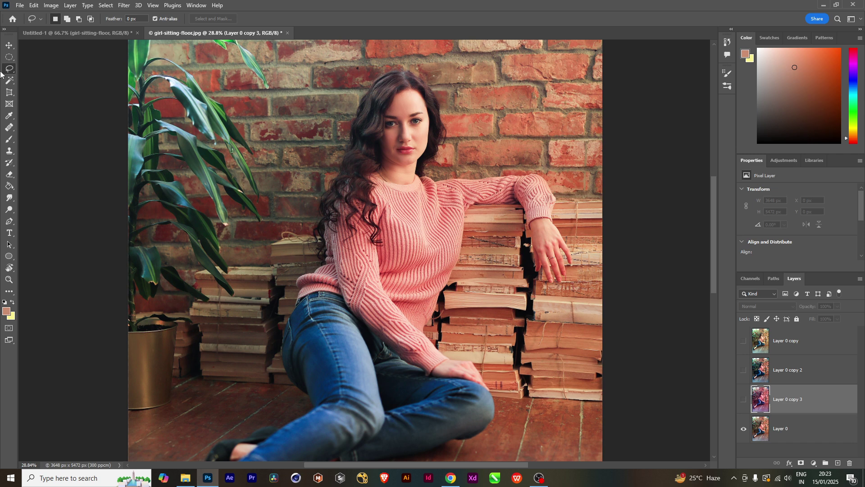
Step: Select the original Layer 0 and review the image adjustments available for it
left_click(51, 6)
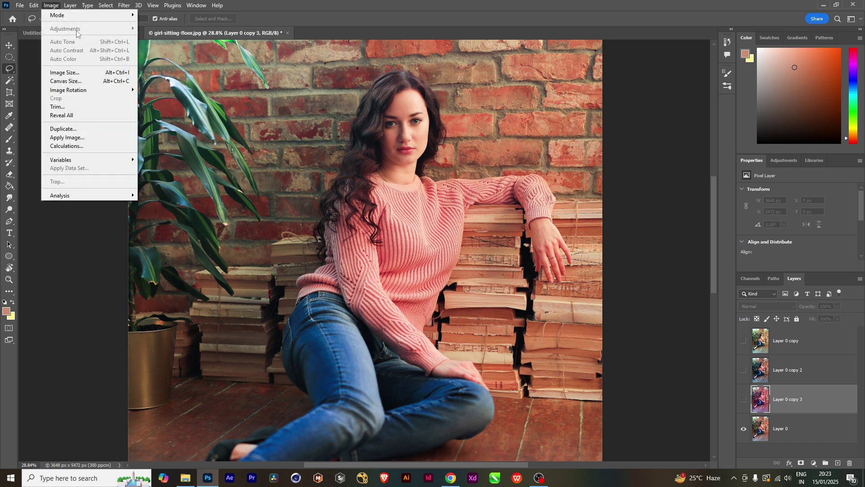
left_click(775, 432)
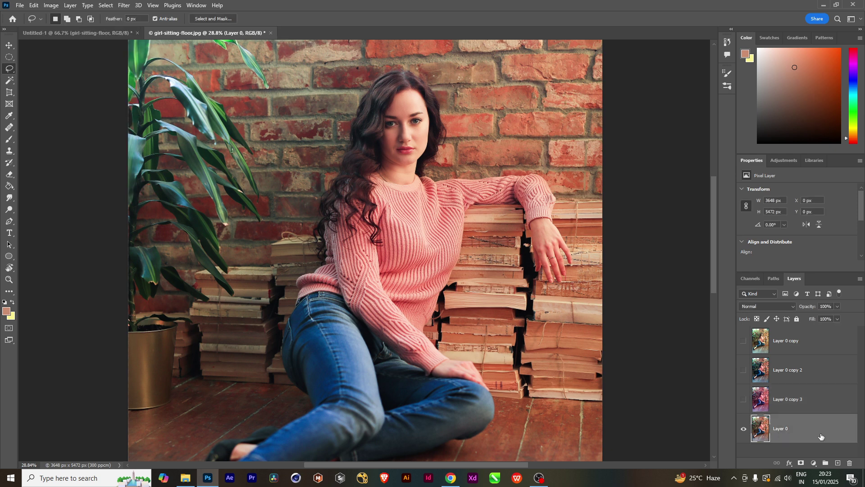
left_click(51, 5)
mouse_move(73, 29)
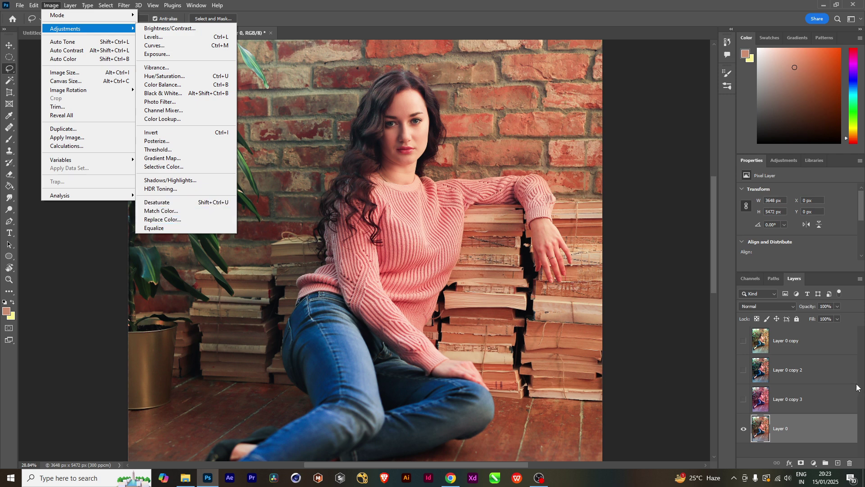
left_click(683, 383)
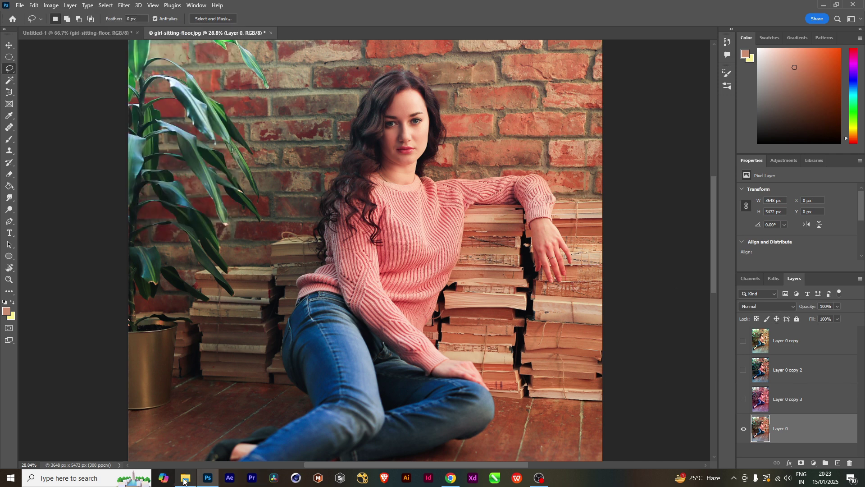
Step: Open beautiful-shot-couple-rocky-stacks-sea.jpg from the New folder directory as a separate document
mouse_move(183, 482)
left_click(192, 420)
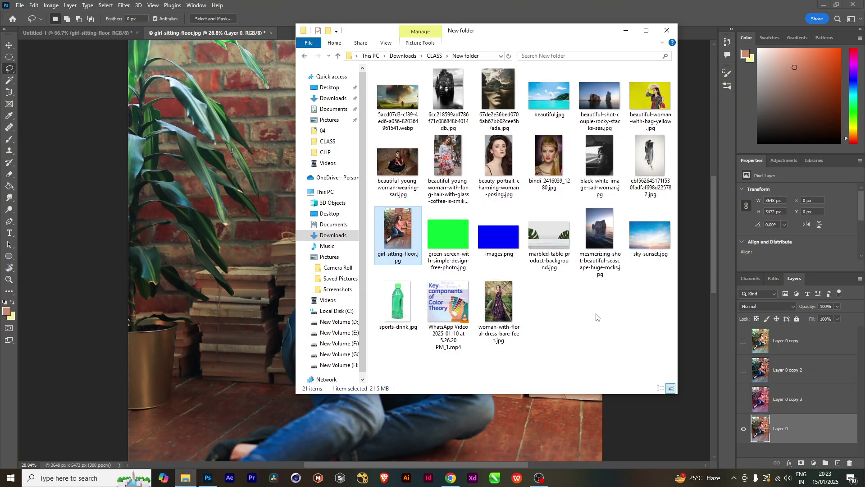
left_click(596, 316)
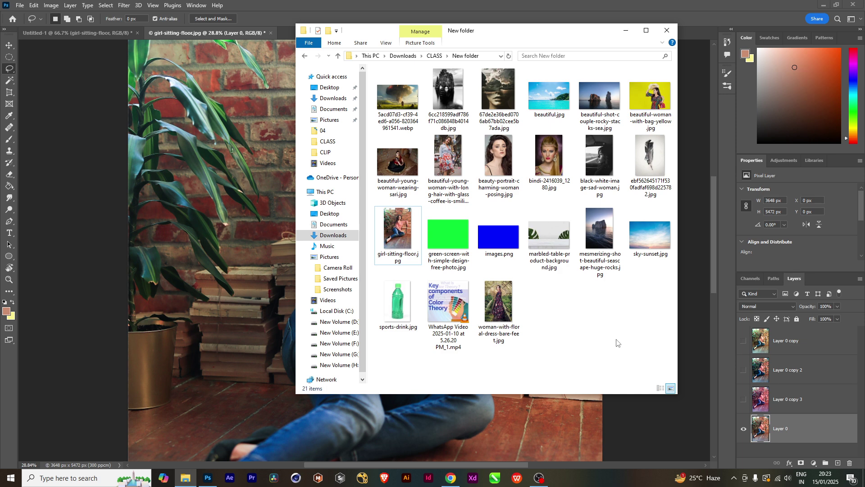
left_click_drag(609, 106, 289, 31)
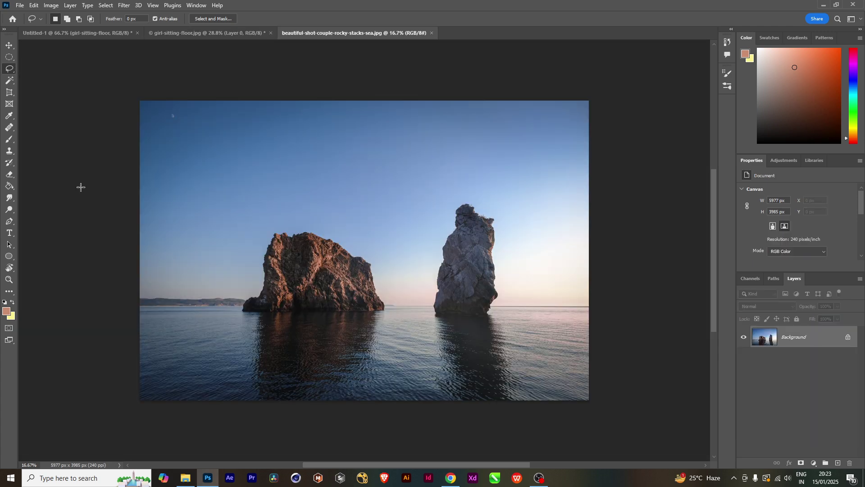
Step: Place girl-sitting-floor.jpg into the rocky seascape document at its default size and rasterize its layer
left_click(186, 477)
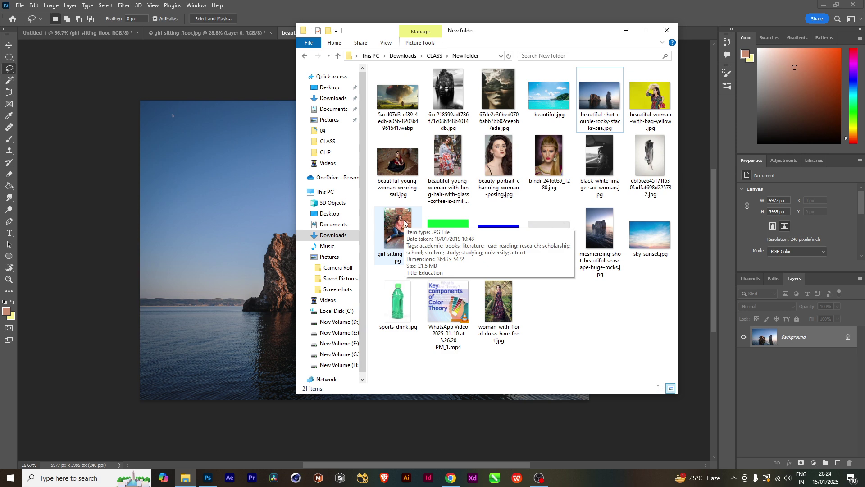
left_click_drag(405, 222, 239, 219)
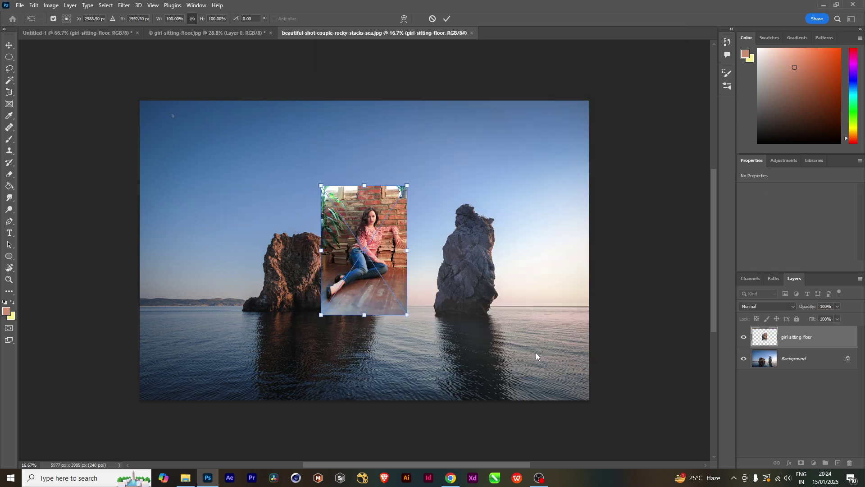
key("Return")
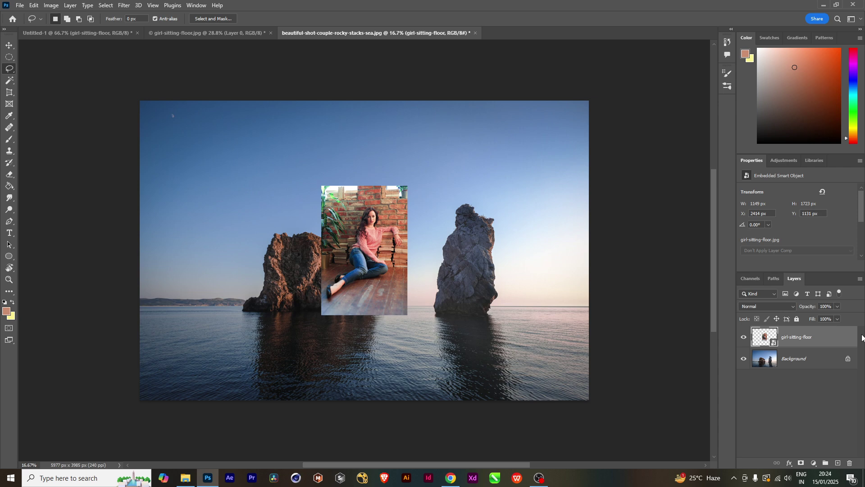
right_click(830, 343)
left_click(732, 244)
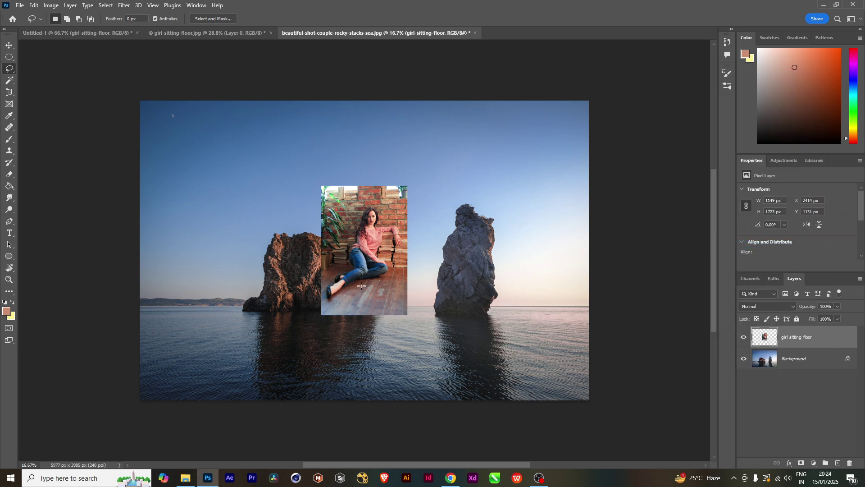
Step: Move the girl-sitting-floor photo down to the seascape's lower edge between the rocks, at about X 2678 px, Y 2262 px
left_click_drag(360, 286, 403, 337)
key("v")
left_click_drag(393, 265, 402, 342)
Step: Try to isolate the seated woman with the automatic Subject selection, and clear the selection
scroll(397, 333, "up", 5)
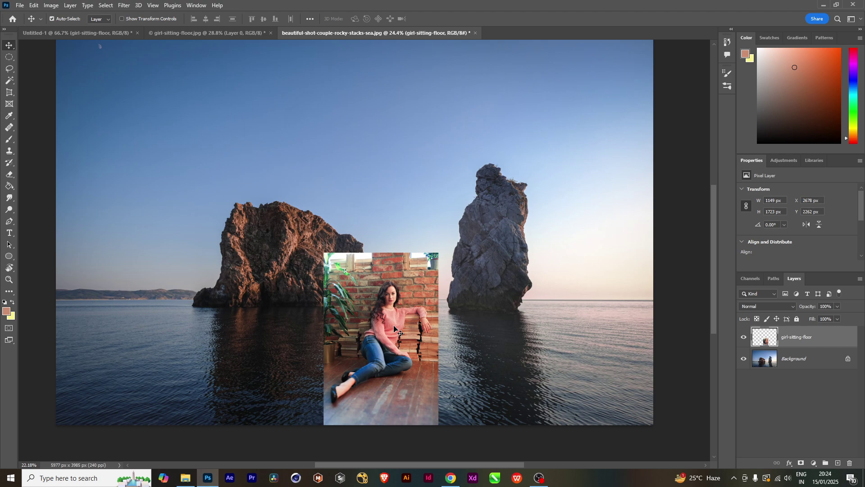
scroll(394, 328, "up", 1)
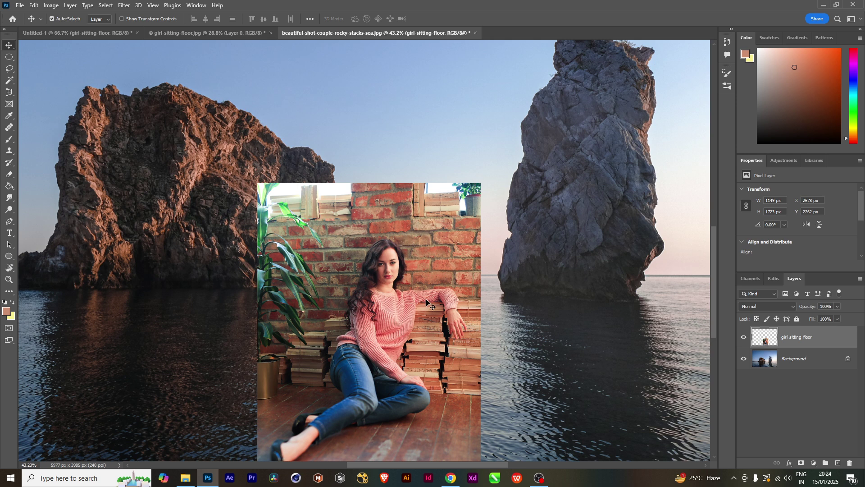
left_click(106, 5)
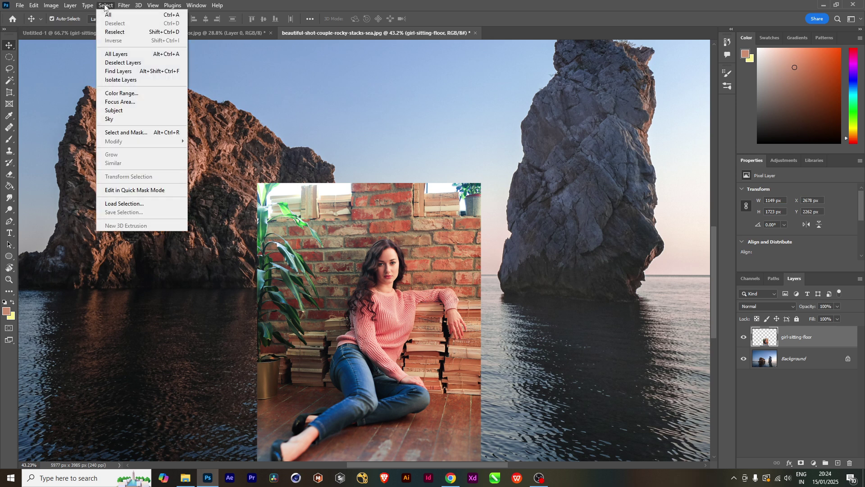
left_click(116, 111)
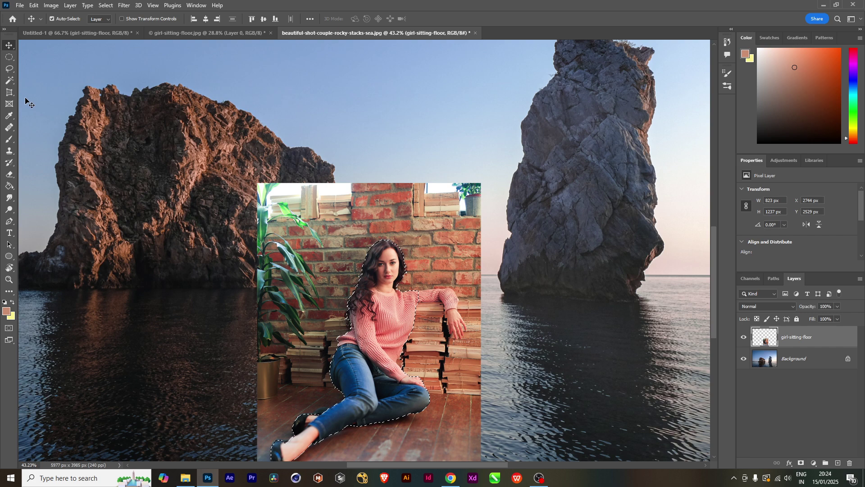
left_click(10, 69)
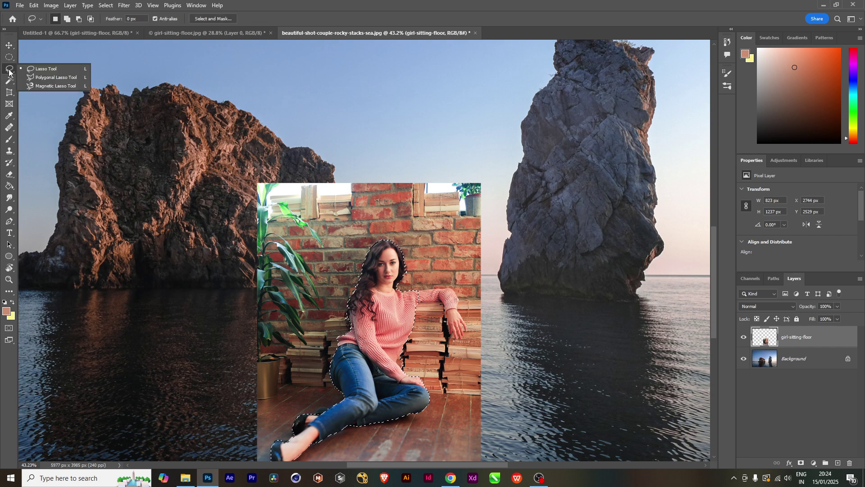
left_click(56, 78)
scroll(403, 301, "up", 4)
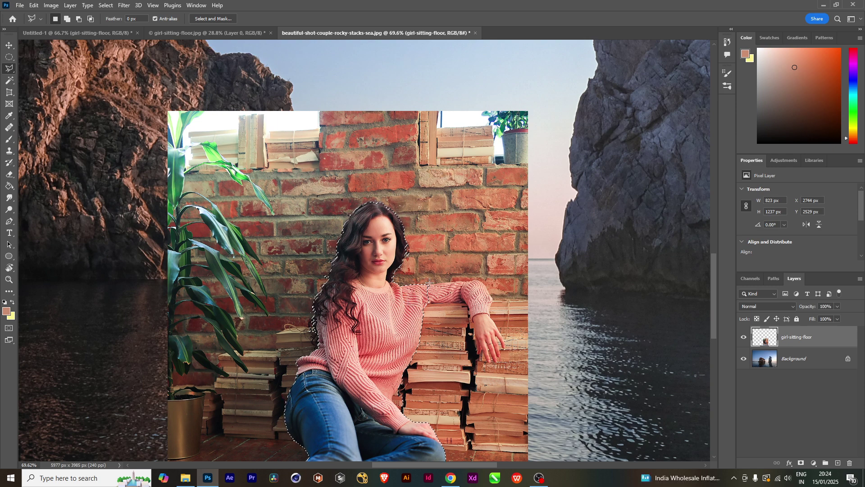
key("ctrl+d")
key("ctrl+z")
left_click_drag(467, 337, 449, 288)
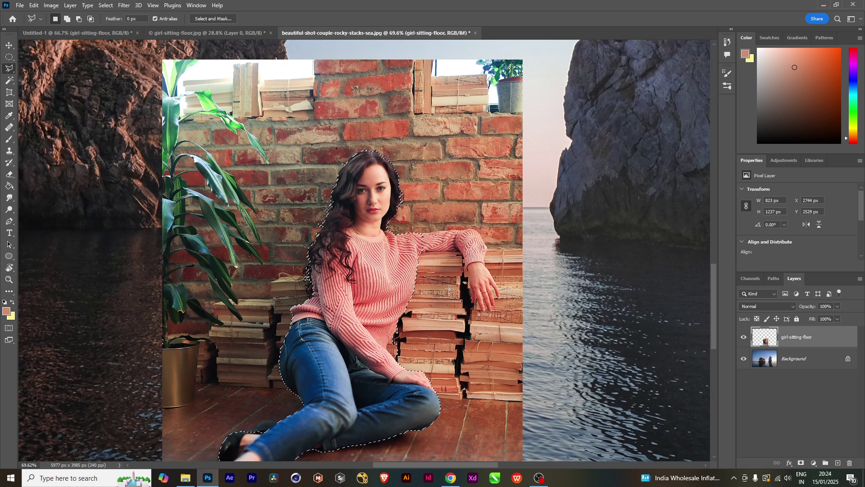
left_click(107, 6)
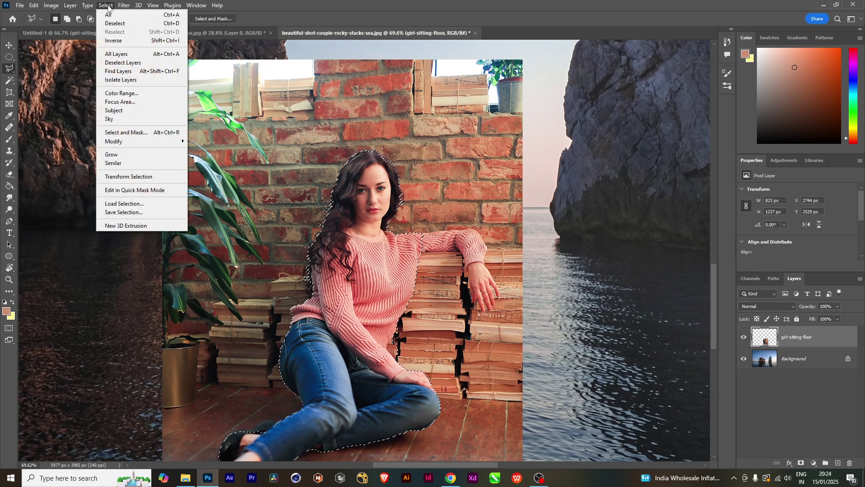
left_click(595, 253)
key("ctrl+d")
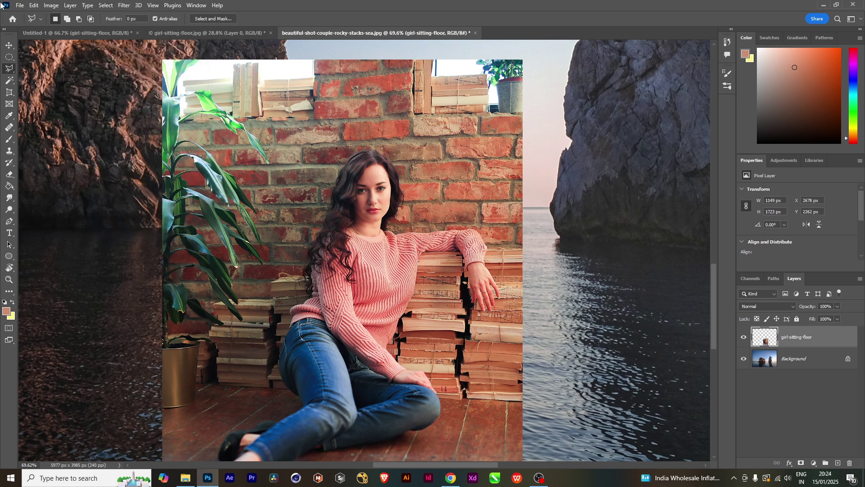
Step: Try cutting out the woman in Select and Mask, painting over her with the brush reduced to 35 and outputting a masked layer copy
left_click(107, 6)
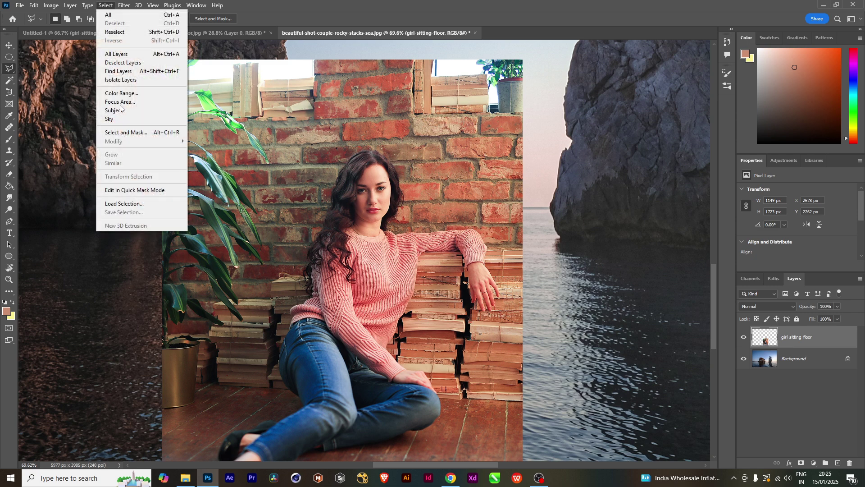
left_click(126, 133)
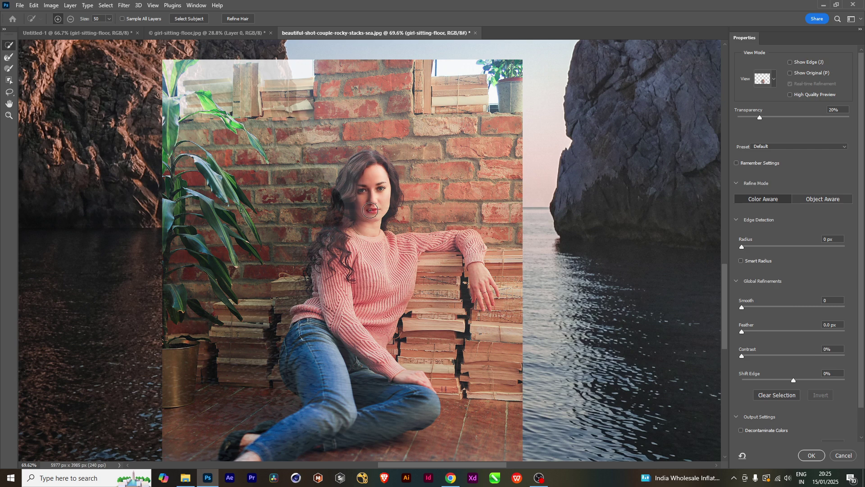
mouse_move(370, 210)
left_mouse_down()
mouse_move(322, 383)
mouse_move(333, 342)
left_mouse_up()
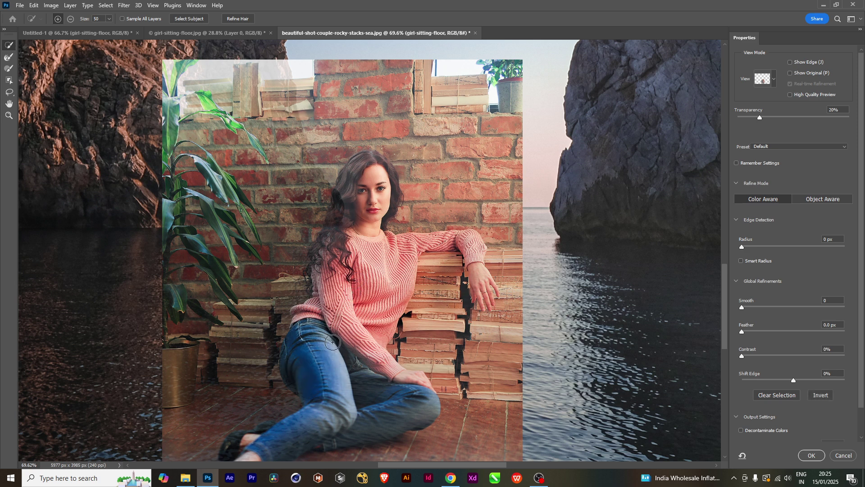
key("bracketleft")
key("bracketleft")
key("bracketleft")
left_click_drag(335, 408, 248, 456)
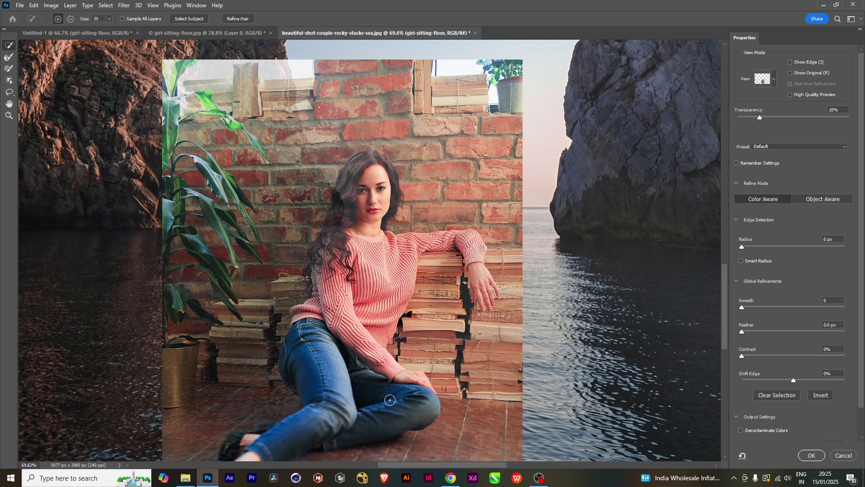
mouse_move(354, 169)
left_mouse_down()
mouse_move(364, 229)
mouse_move(340, 235)
mouse_move(346, 284)
left_mouse_up()
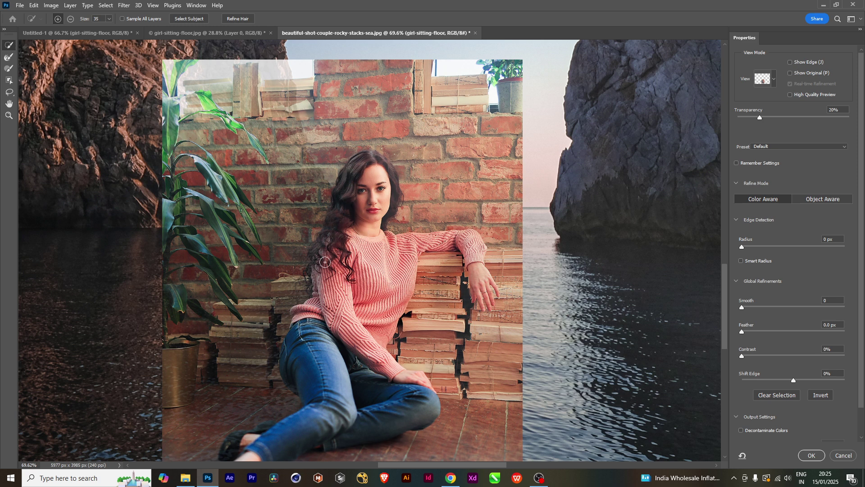
left_click_drag(395, 201, 390, 176)
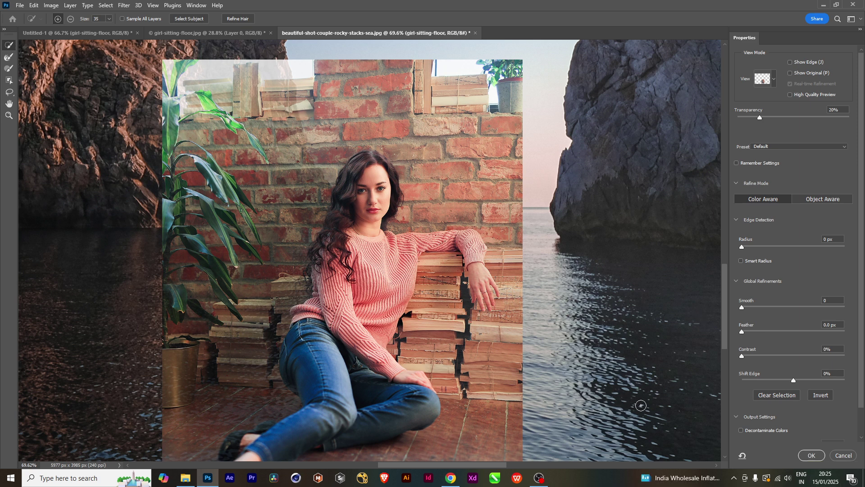
left_click(813, 455)
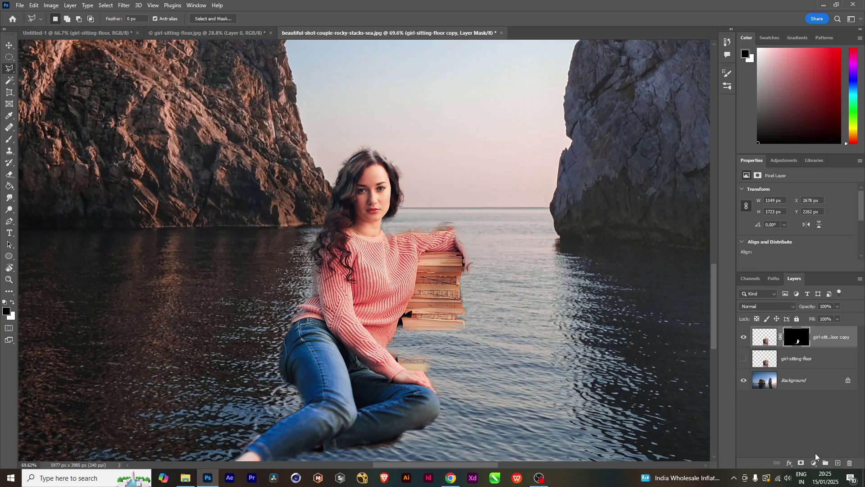
Step: Delete the masked copy of the woman and make the girl-sitting-floor layer visible again
left_click_drag(424, 361, 428, 305)
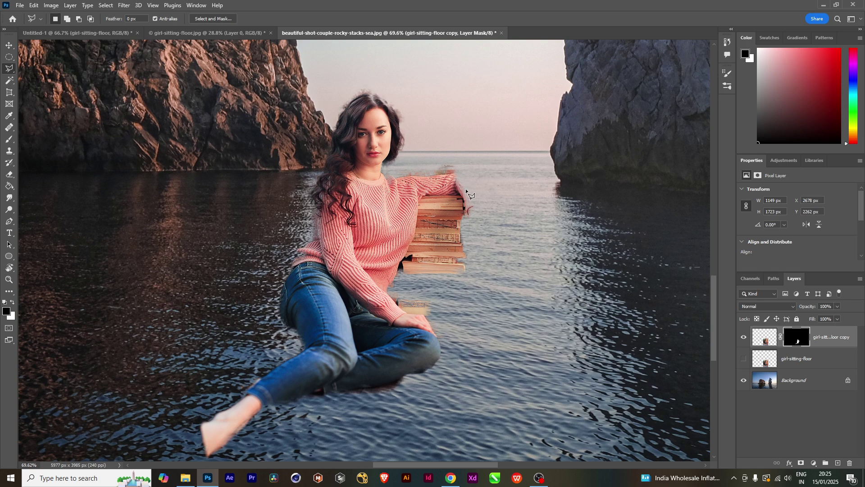
left_click(816, 361)
left_click(828, 340)
key("Delete")
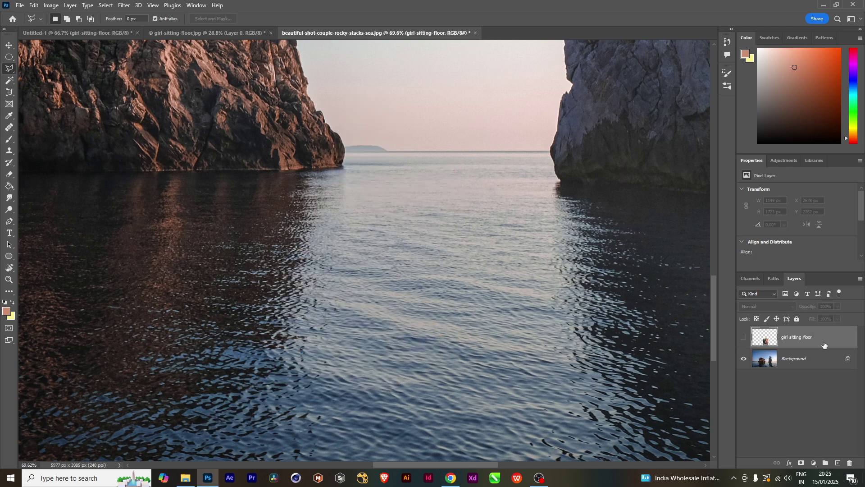
left_click(744, 337)
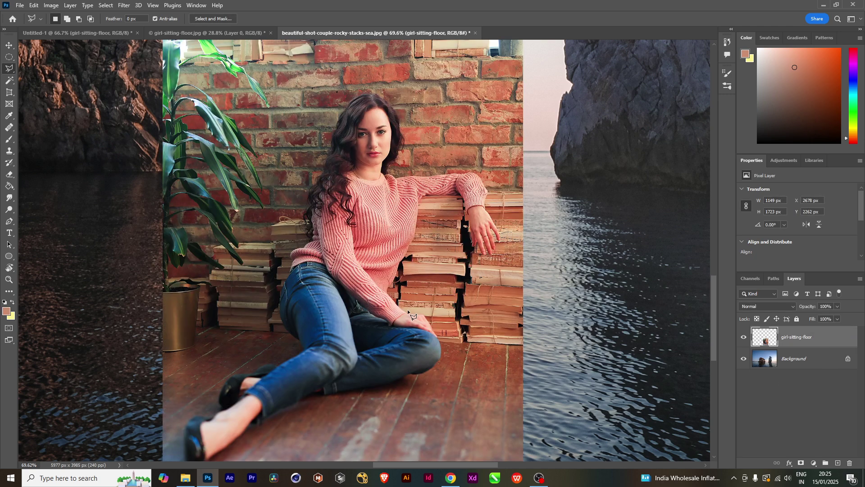
Step: Trace the woman's outline with the Magnetic Lasso from her front shoe around both feet and up along her bent leg
left_click_drag(405, 304, 417, 332)
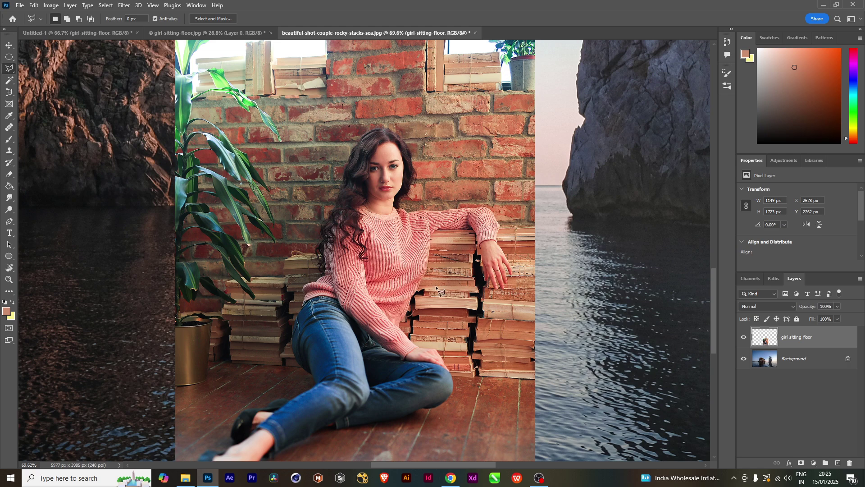
scroll(437, 290, "down", 3)
scroll(437, 291, "left", 2)
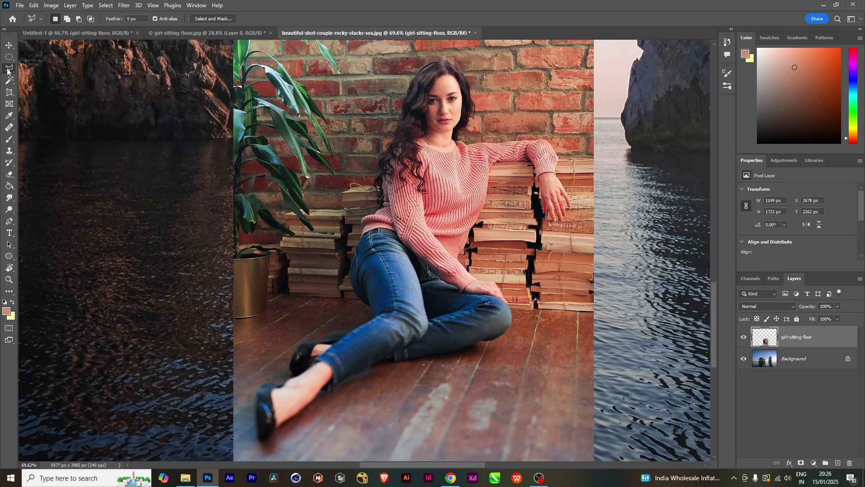
right_click(7, 70)
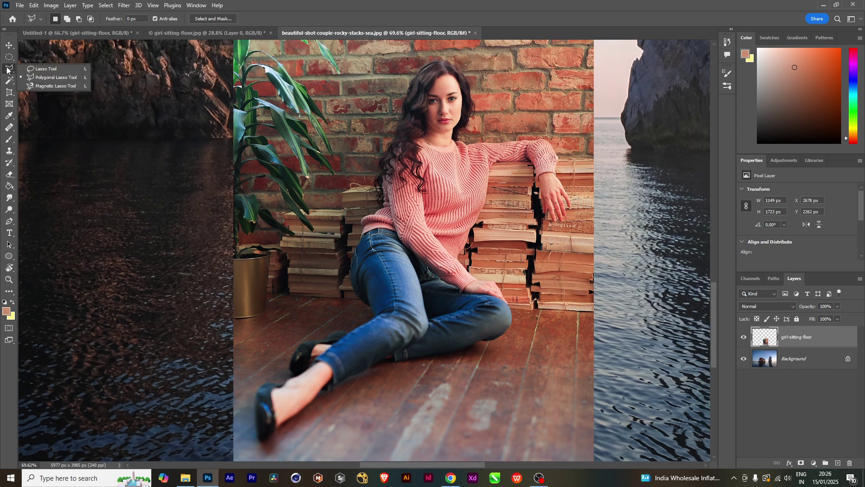
left_click(46, 86)
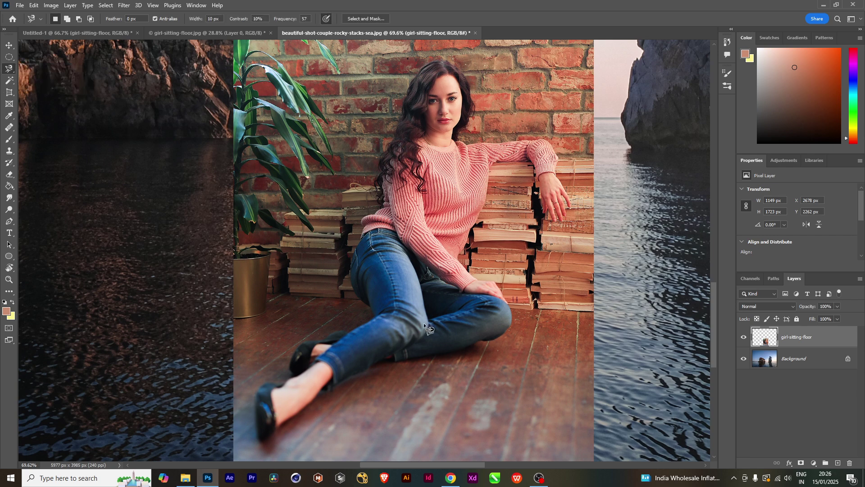
scroll(358, 383, "up", 2)
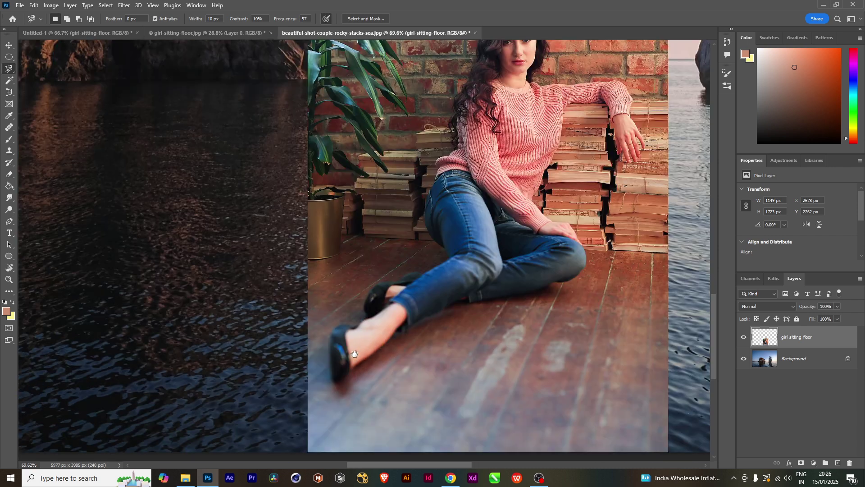
scroll(357, 383, "up", 2)
left_click(346, 363)
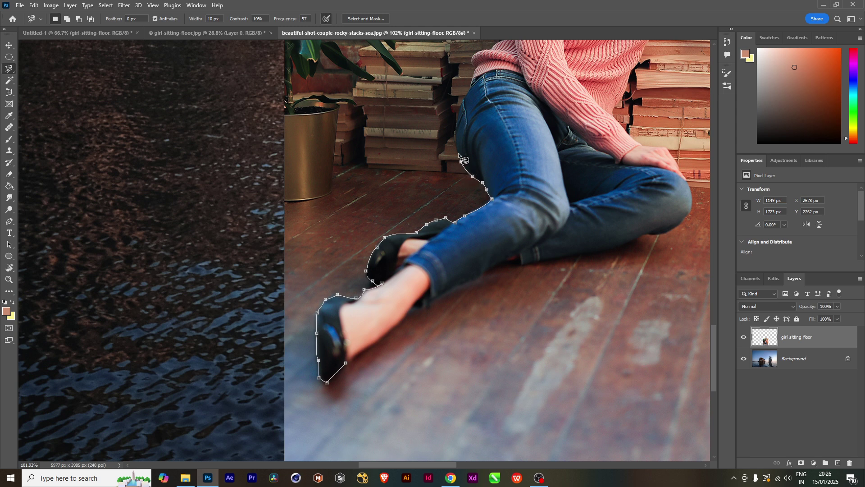
Step: Continue the Magnetic Lasso outline around the woman's hip, hair, outstretched arm and legs, closing the selection at her front shoe
scroll(460, 129, "up", 5)
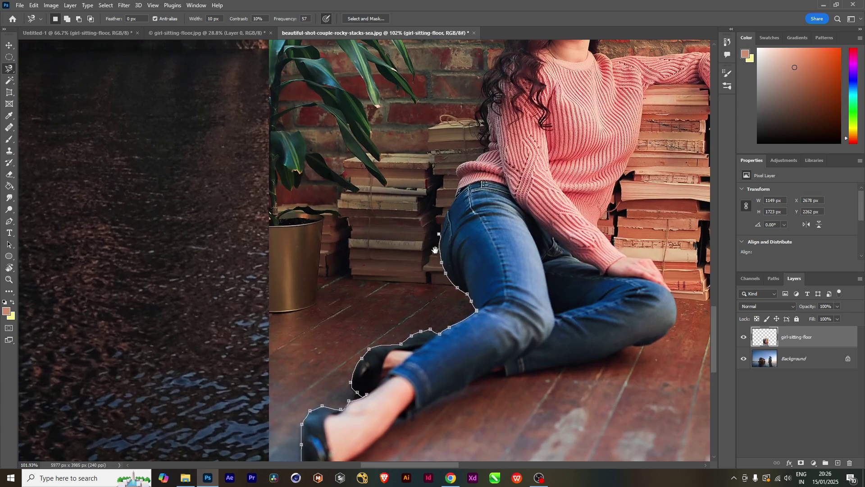
key("BackSpace")
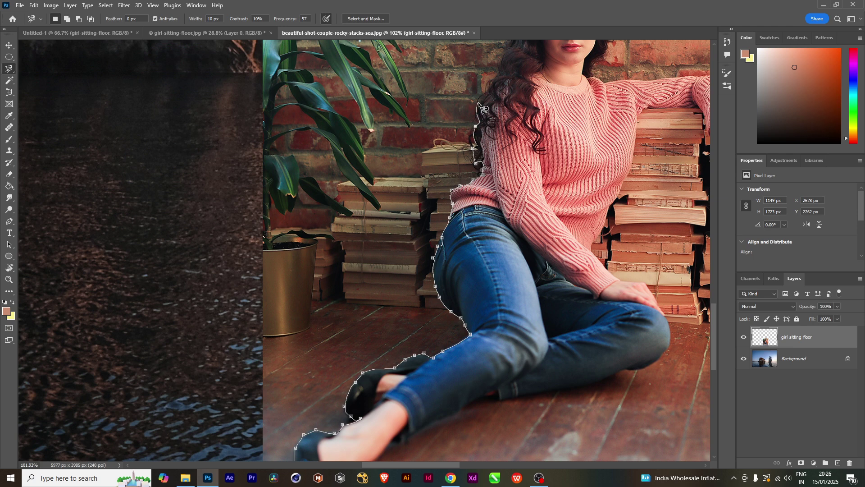
left_click_drag(482, 99, 470, 270)
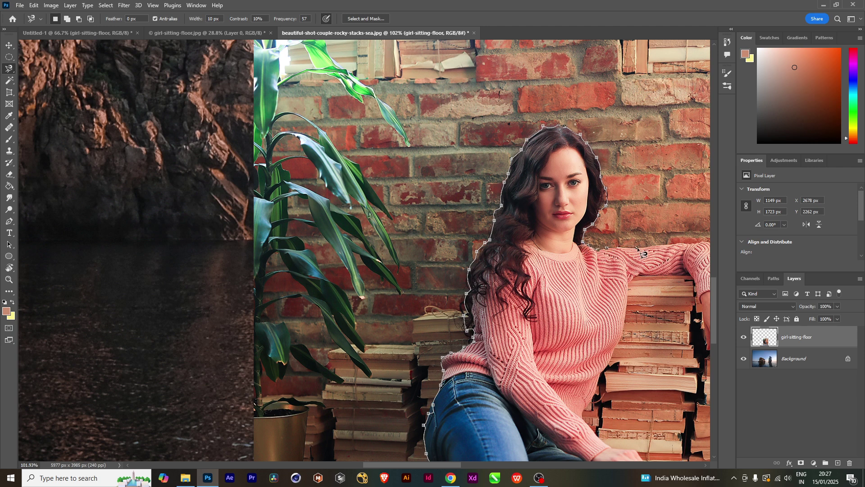
left_click_drag(642, 249, 500, 251)
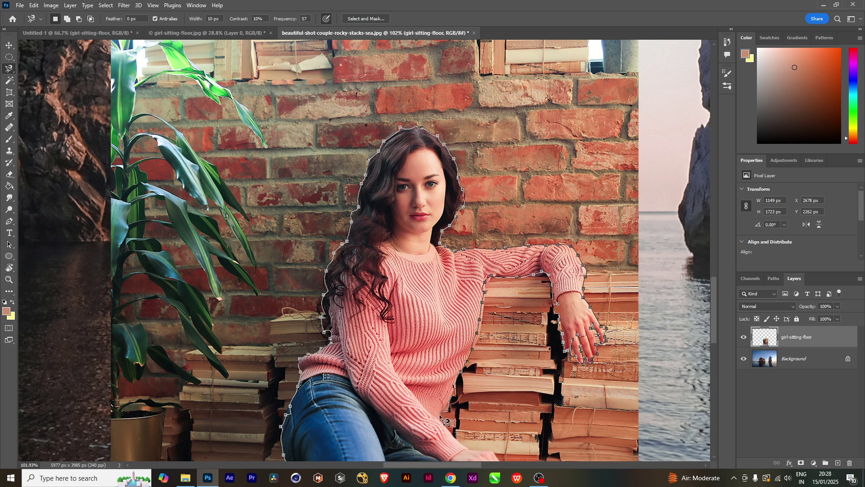
scroll(439, 414, "down", 5)
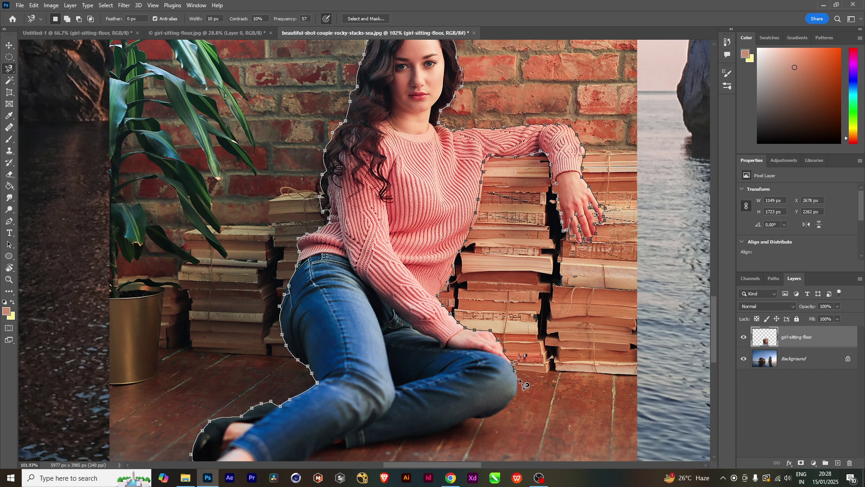
left_click_drag(516, 382, 541, 234)
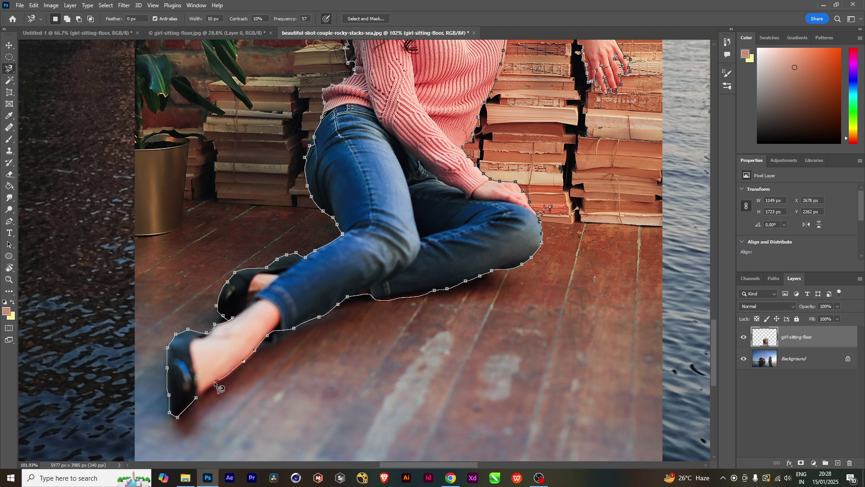
left_click(197, 398)
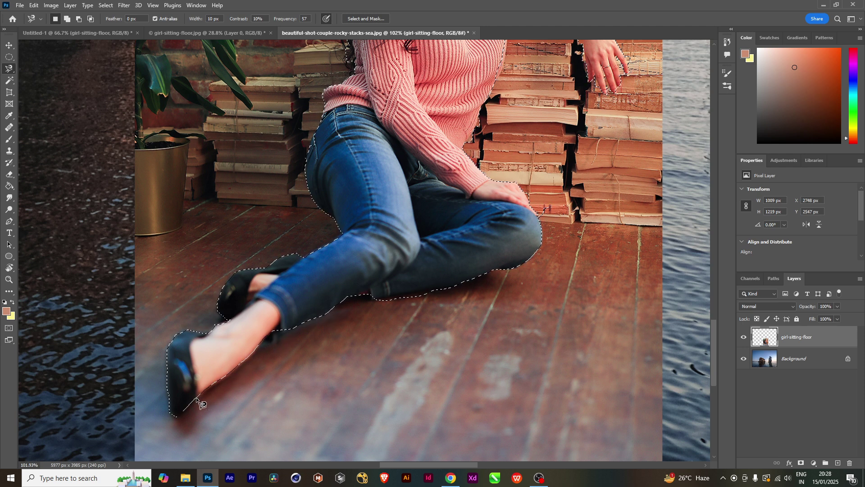
Step: Feather the selection by 2 pixels, copy the woman to a new layer and hide the girl-sitting-floor layer
key("shift+F6")
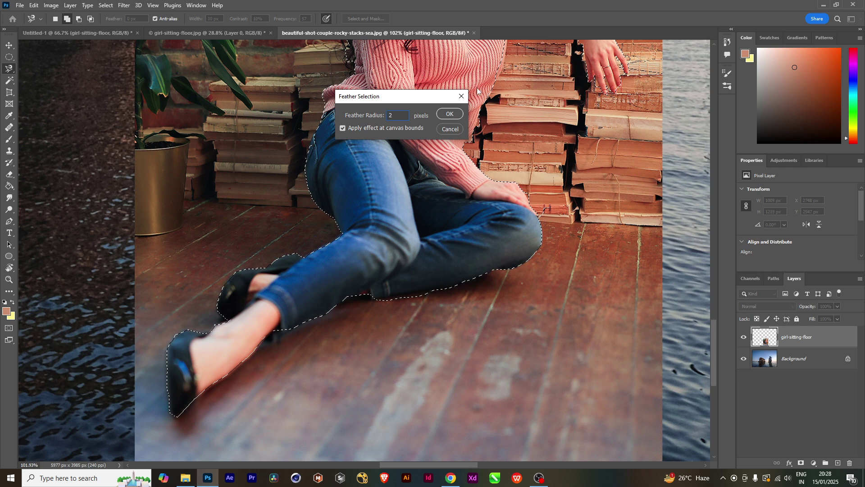
left_click(450, 114)
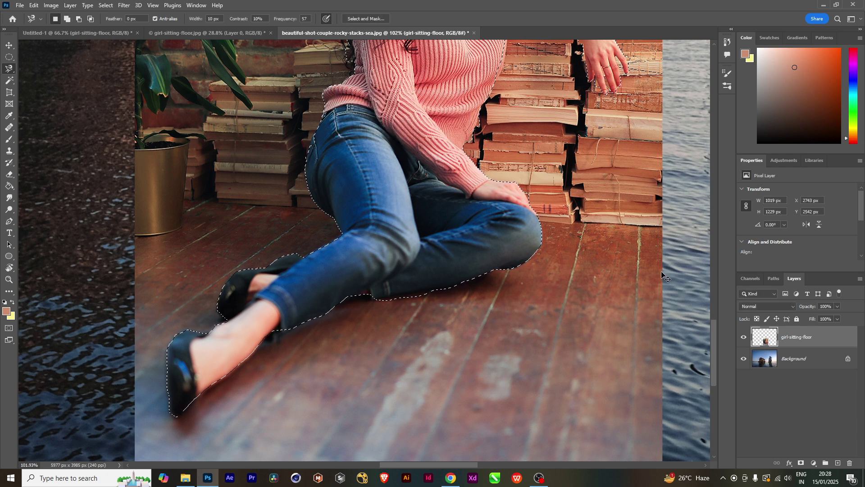
key("ctrl+j")
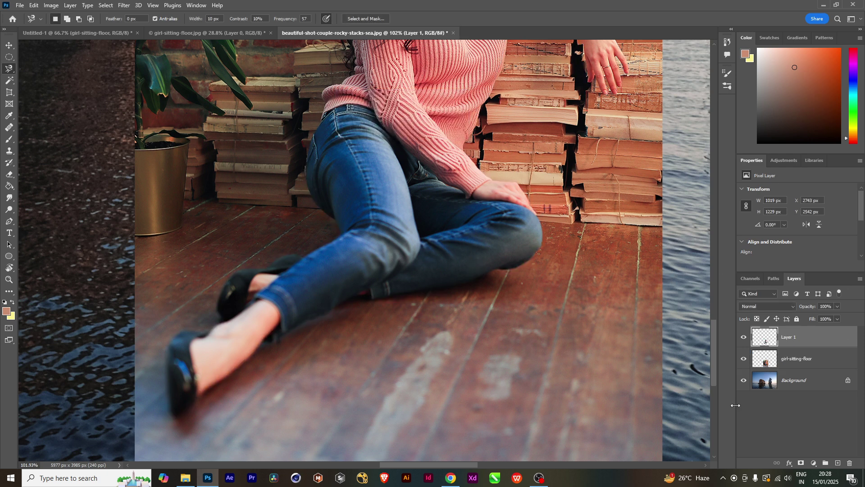
left_click(744, 360)
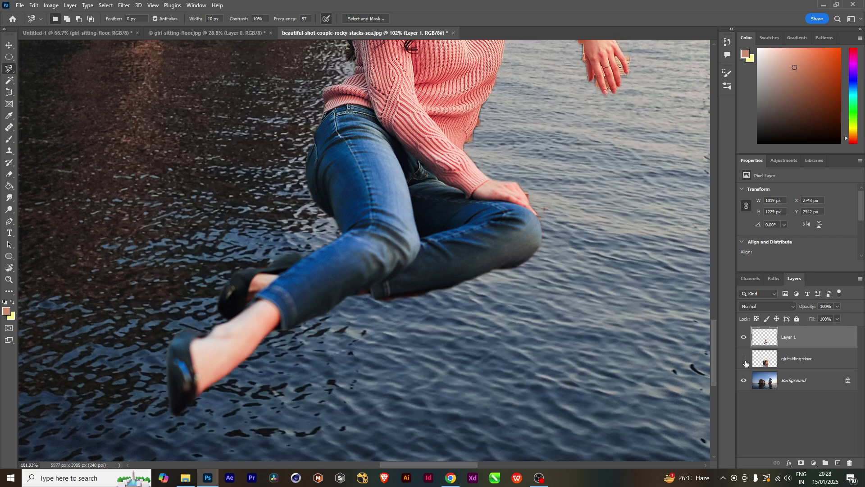
Step: Move the cut-out woman onto the water between the rock stacks, at about X 2989 px, Y 2693 px, and unlock the Background layer
left_click(9, 45)
left_click_drag(387, 266, 448, 483)
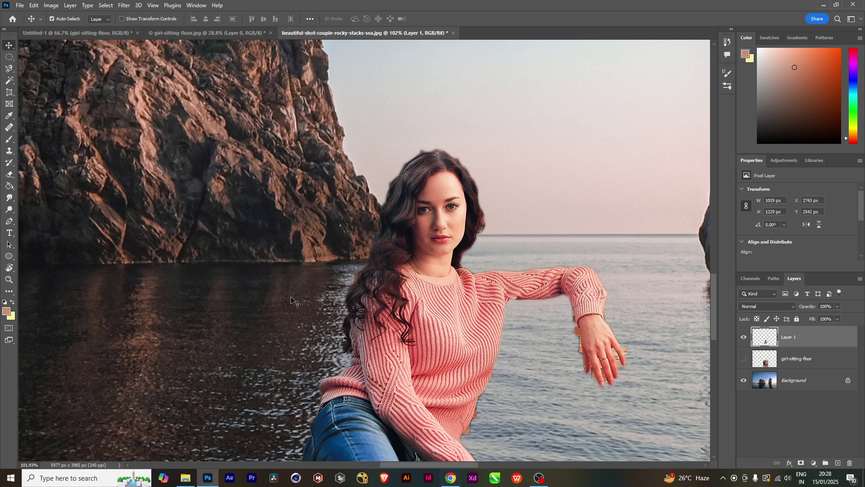
scroll(437, 331, "down", 2)
scroll(436, 331, "down", 2)
left_click_drag(433, 304, 497, 325)
scroll(477, 297, "down", 3)
scroll(477, 284, "up", 2)
scroll(540, 305, "down", 3)
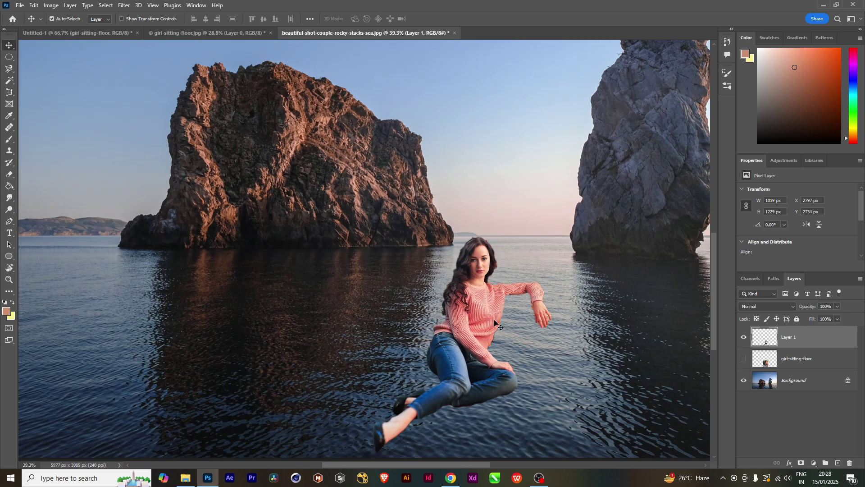
scroll(543, 286, "down", 2)
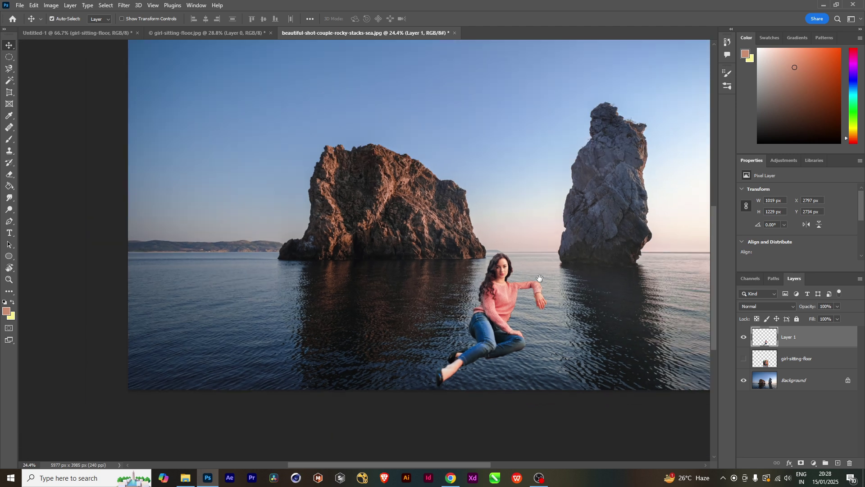
left_click_drag(491, 295, 514, 295)
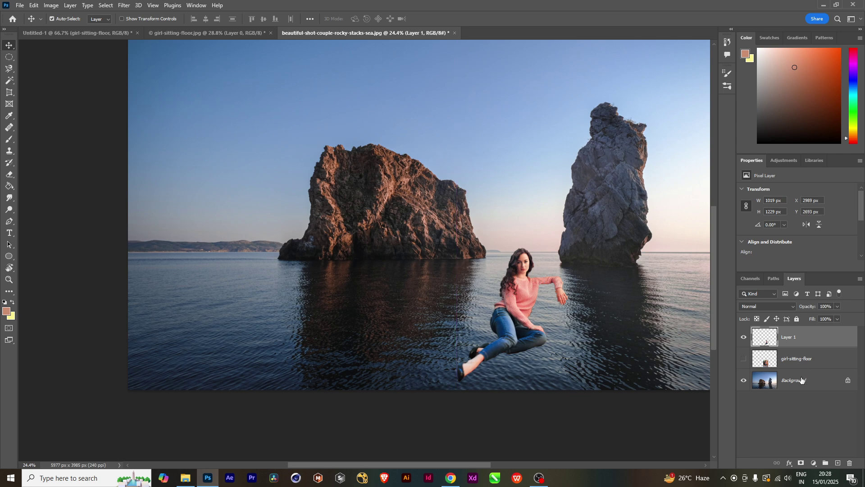
left_click(848, 381)
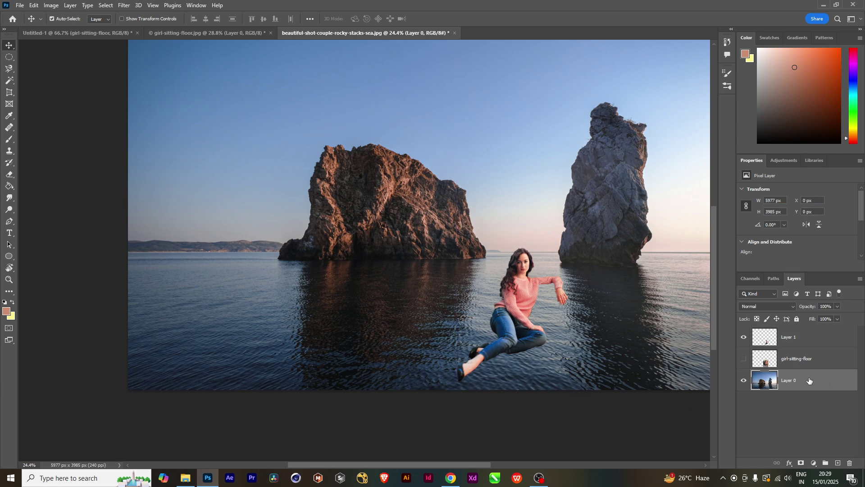
Step: Open Match Color for the cut-out woman on Layer 1, using girl-sitting-floor.jpg as the source and Layer 0 as its layer
left_click(801, 344)
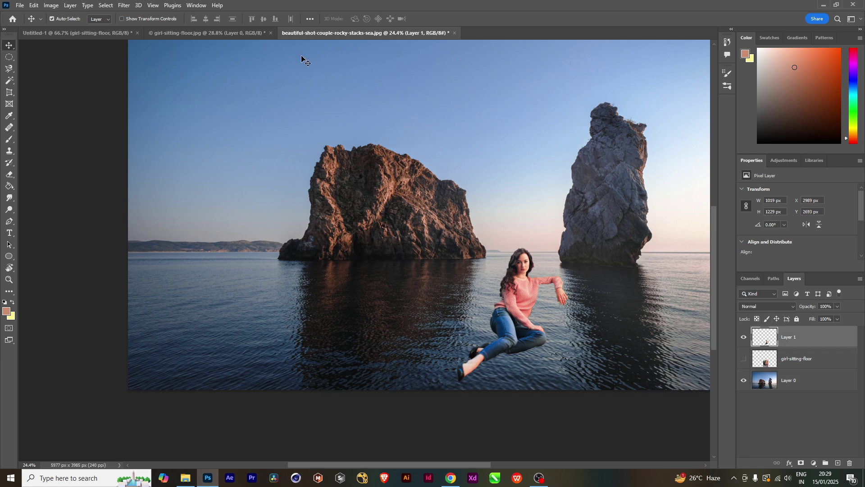
left_click(51, 6)
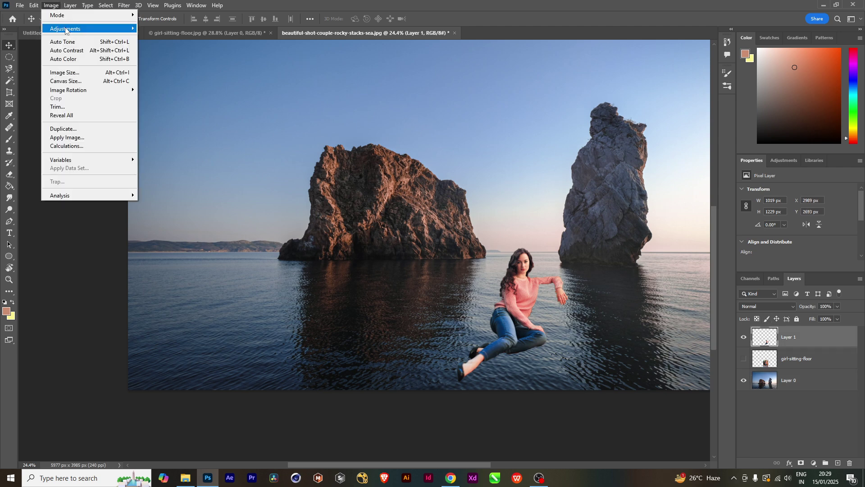
mouse_move(66, 29)
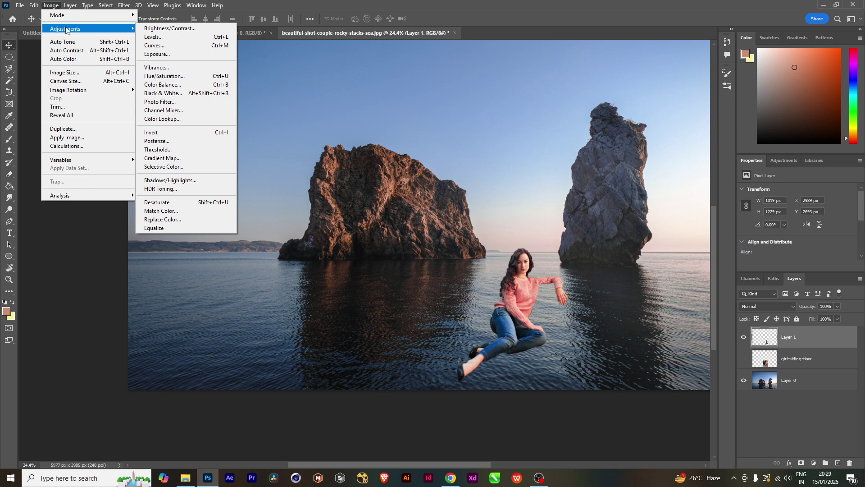
left_click(169, 211)
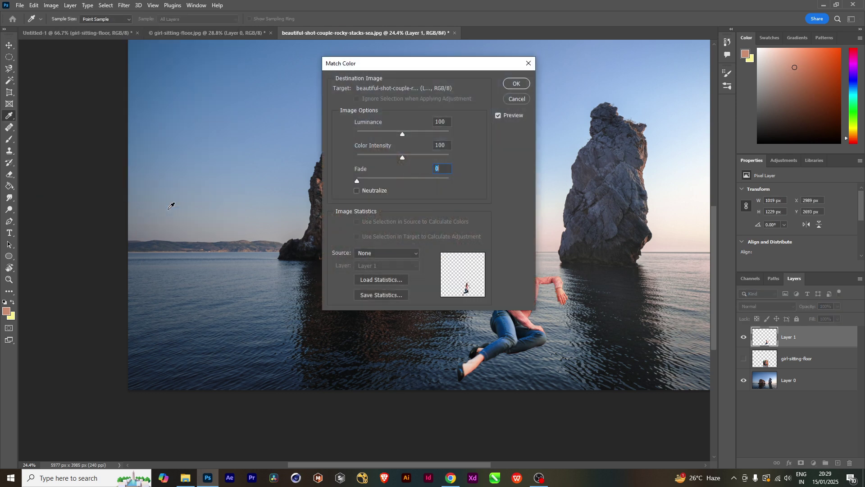
left_click_drag(383, 63, 290, 70)
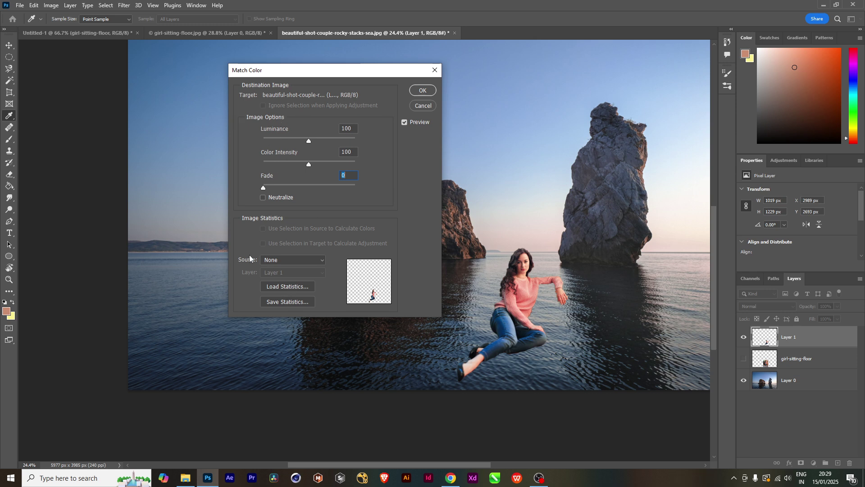
left_click(272, 259)
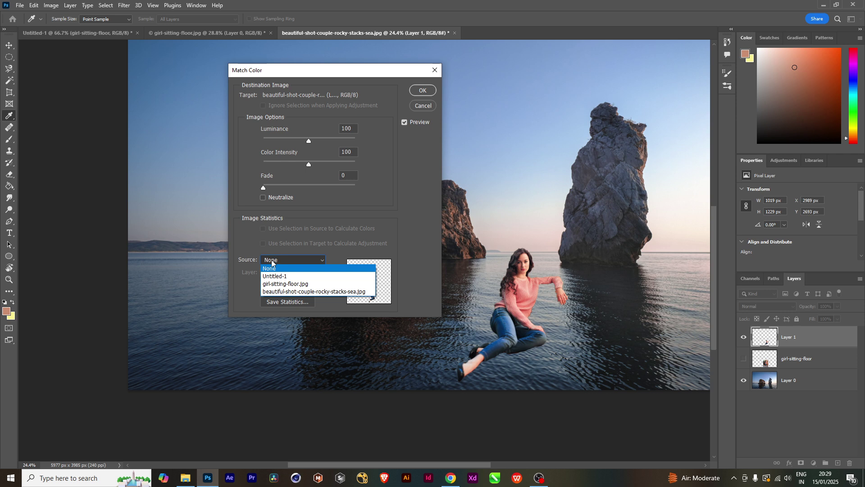
left_click(290, 284)
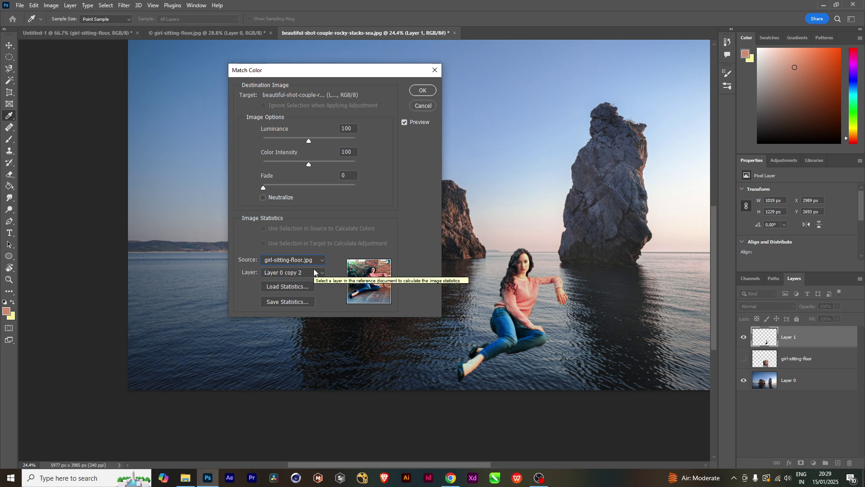
left_click(290, 273)
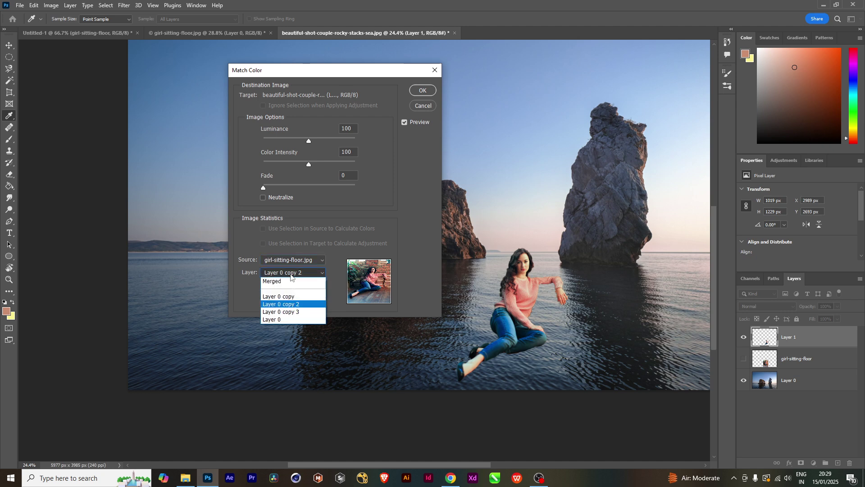
left_click(280, 319)
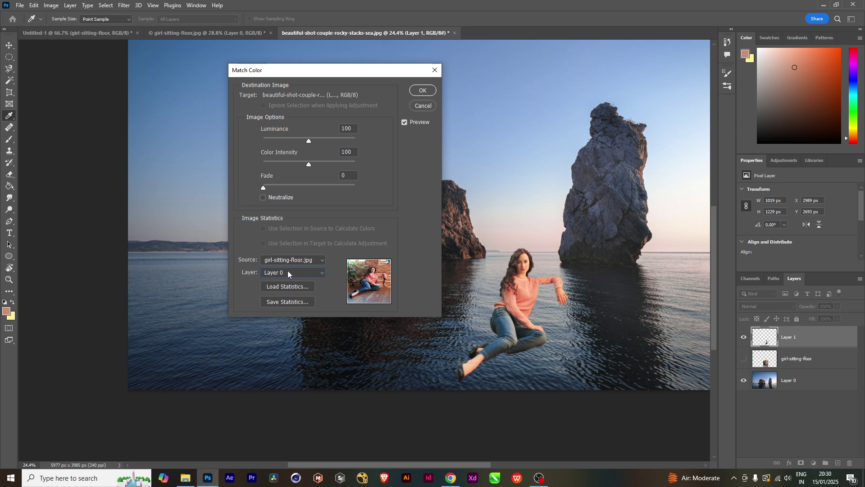
left_click(303, 260)
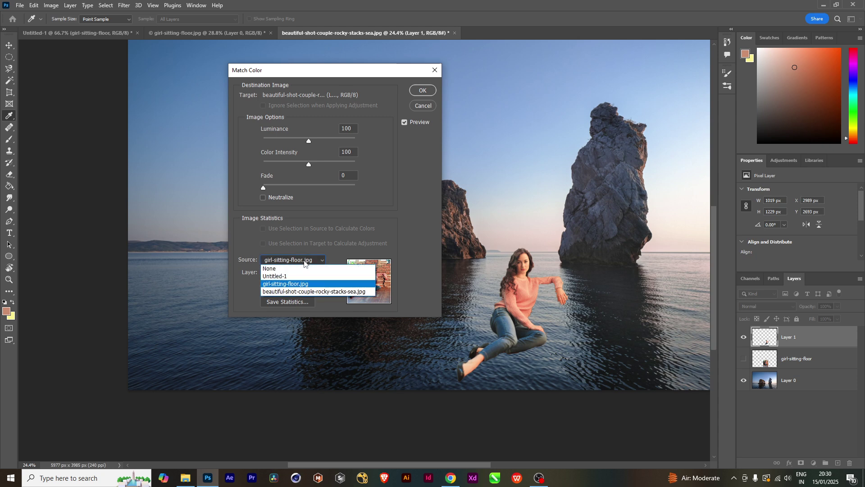
left_click(307, 288)
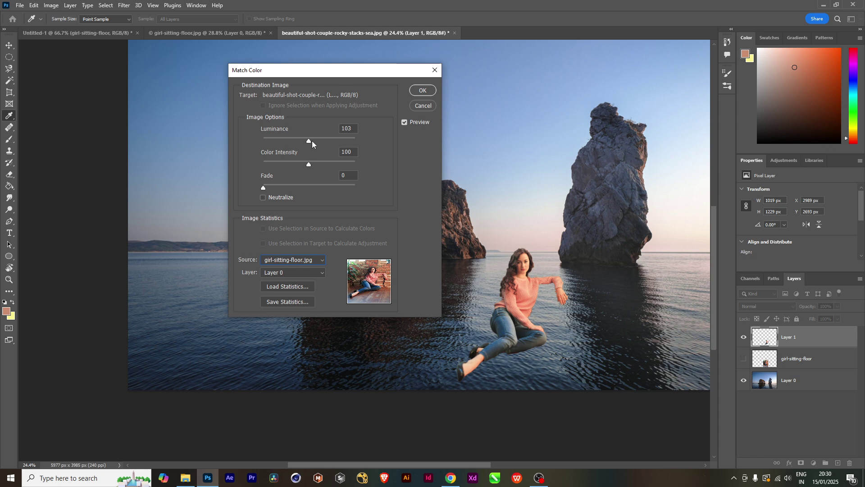
Step: Try brighter and darker Match Color luminance on the woman, including 156 and 67, and reset Luminance to 100
left_click_drag(312, 140, 336, 142)
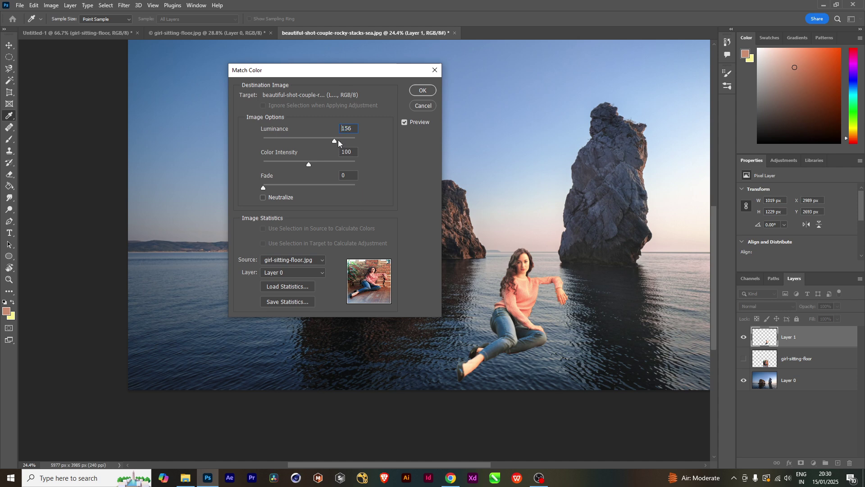
left_click_drag(338, 143, 345, 143)
left_click_drag(343, 143, 293, 140)
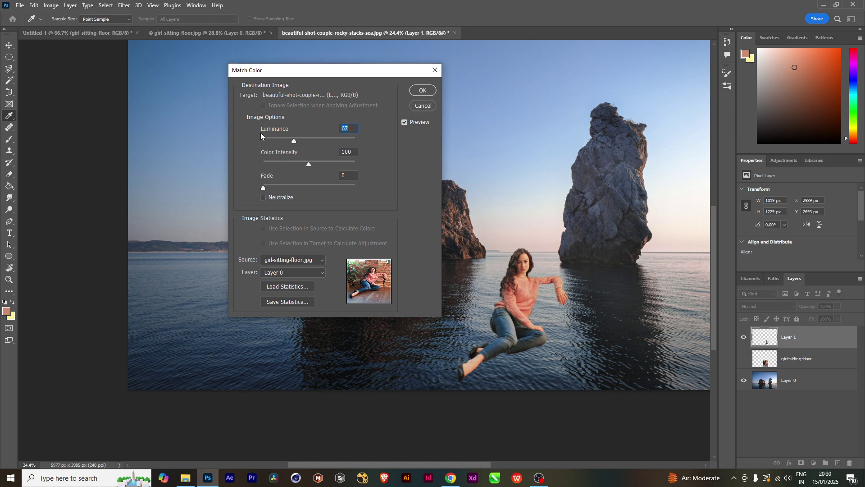
left_click_drag(294, 140, 307, 139)
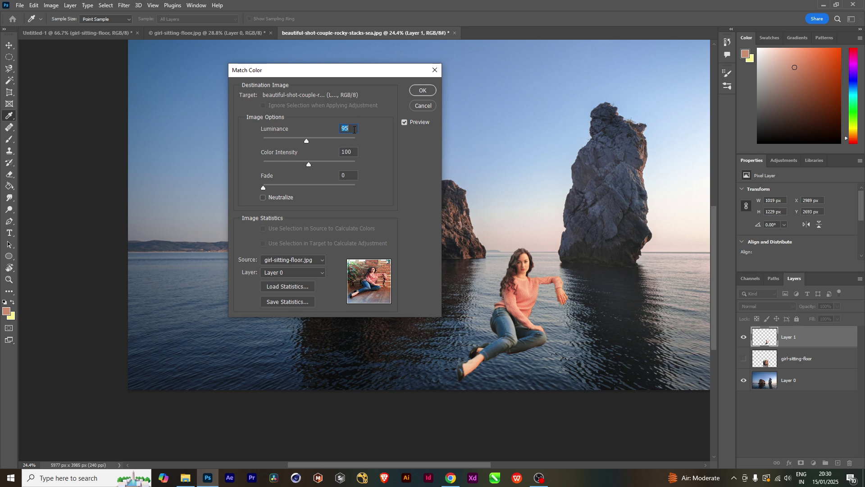
type("100")
Step: Try Match Color with Luminance 82, Color Intensity 73 and Fade 61 on the woman, and close it without applying
left_click_drag(307, 162, 296, 142)
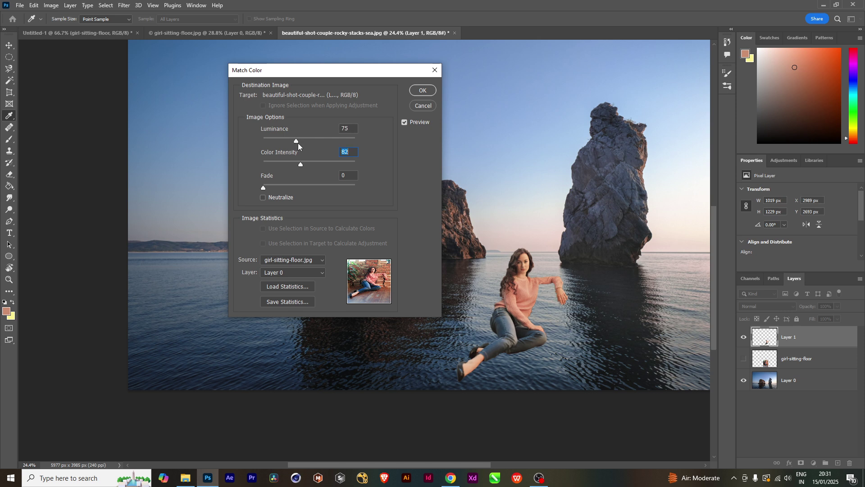
left_click(299, 142)
left_click_drag(262, 188, 327, 204)
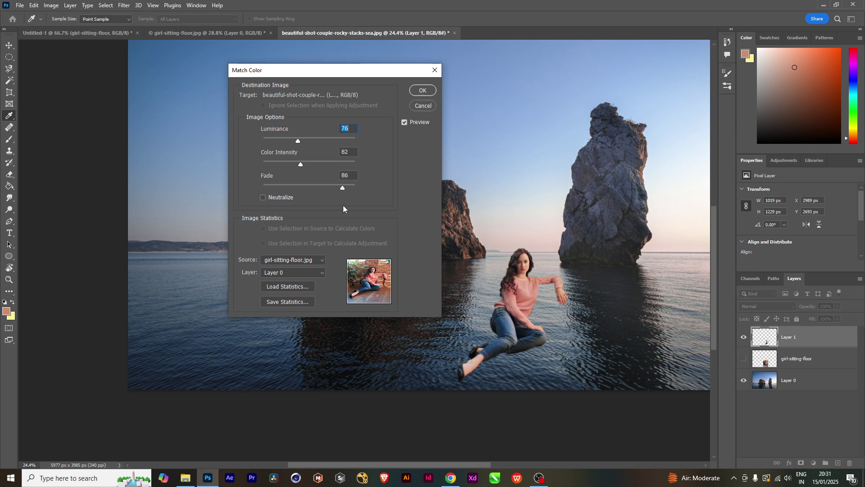
left_click_drag(343, 206, 290, 189)
mouse_move(301, 165)
left_mouse_down()
mouse_move(293, 167)
mouse_move(301, 141)
mouse_move(298, 166)
left_mouse_up()
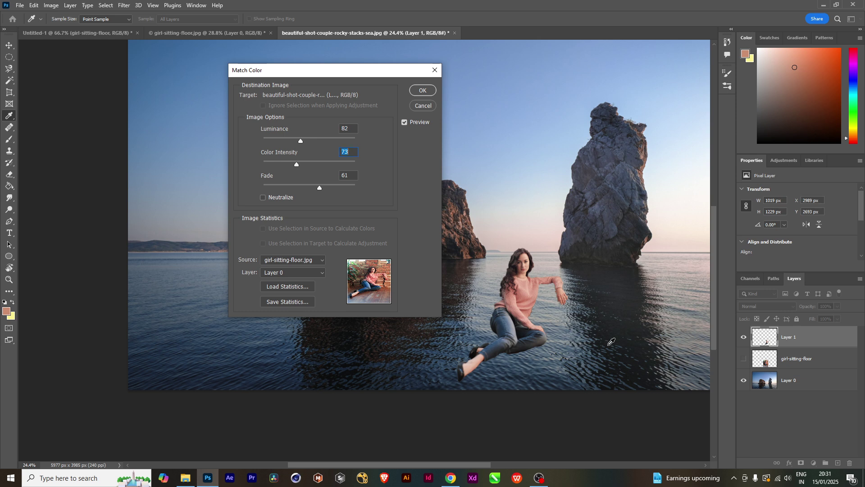
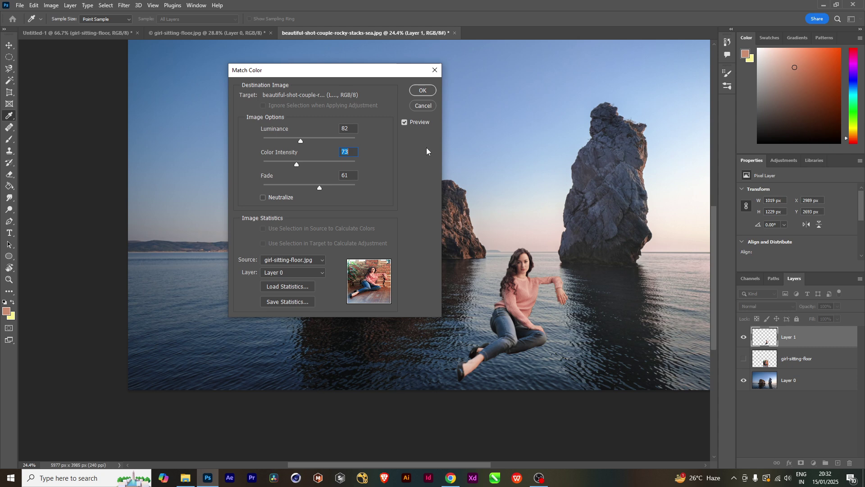
left_click(435, 71)
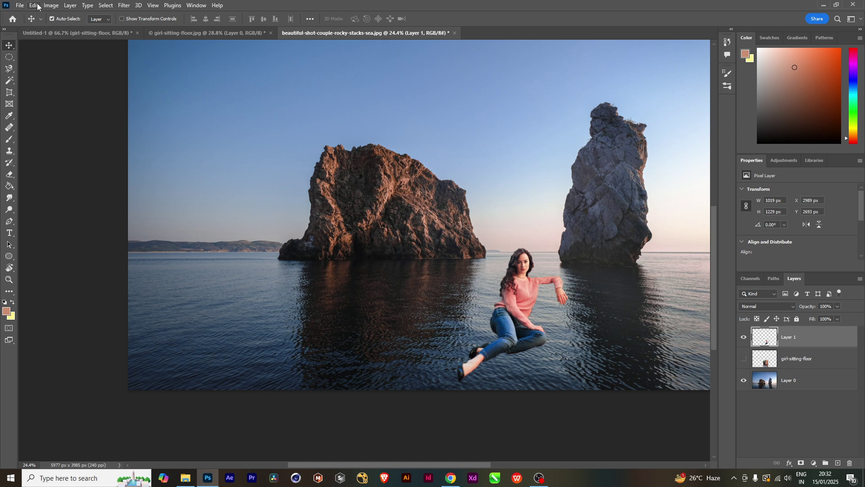
Step: Open beautiful-young-woman-with-long-hair-with-glass-coffee-is-smiling-laughing.jpg from the CLASS New folder as a separate document
left_click(51, 5)
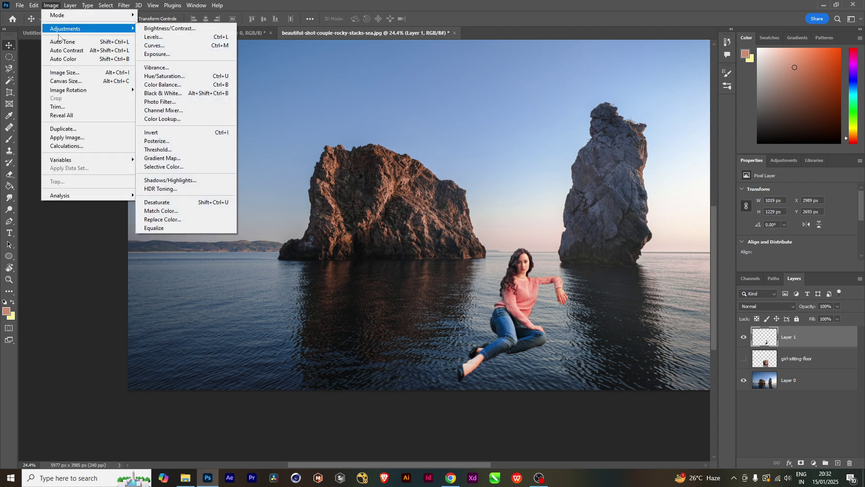
left_click(805, 406)
left_click(805, 406)
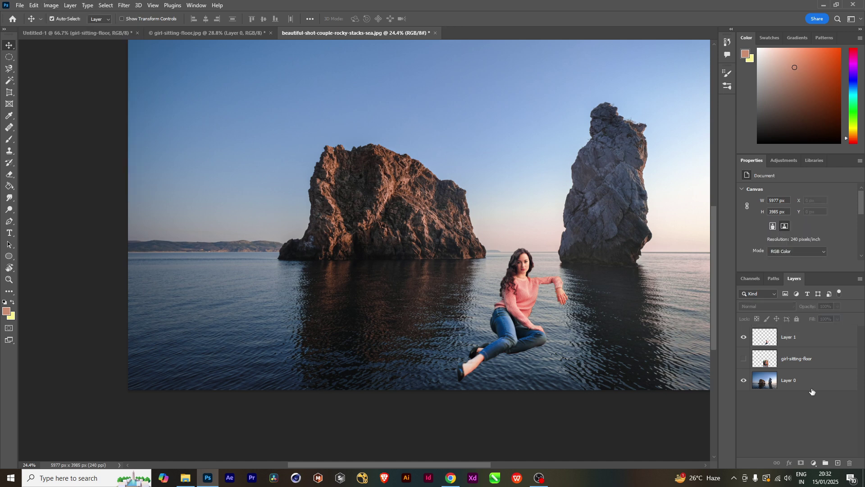
mouse_move(185, 476)
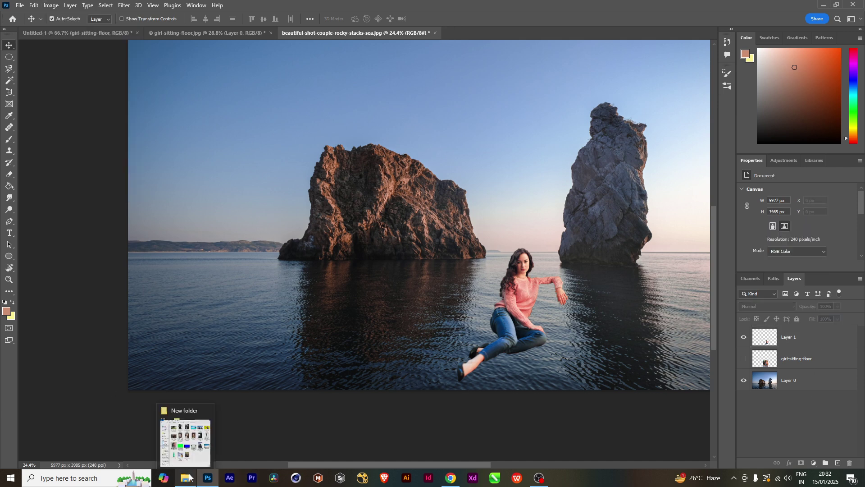
left_click(199, 452)
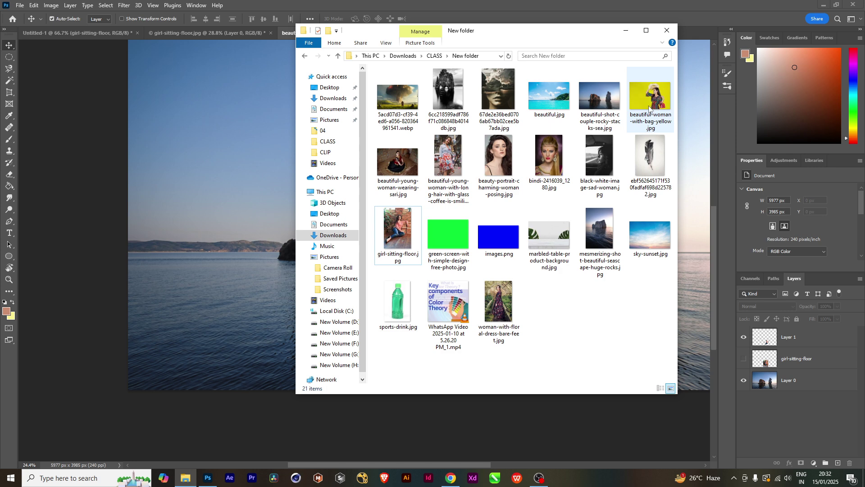
left_click(450, 162)
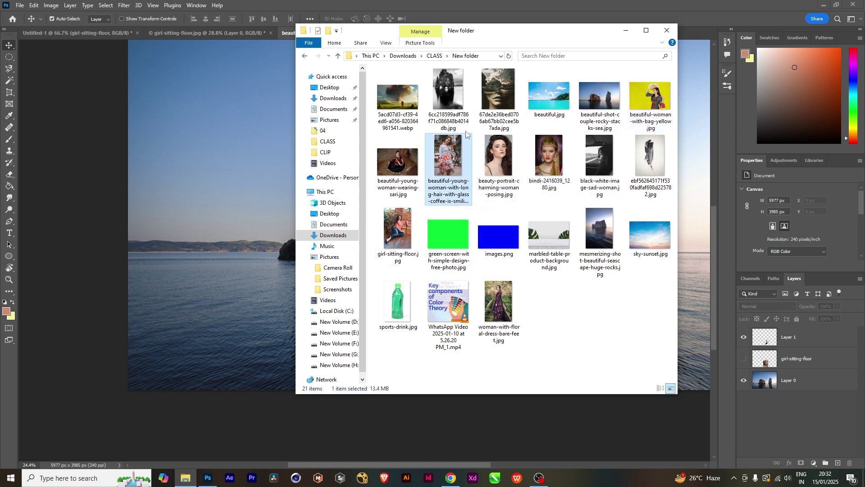
left_click_drag(523, 33, 575, 190)
left_click_drag(511, 322, 509, 31)
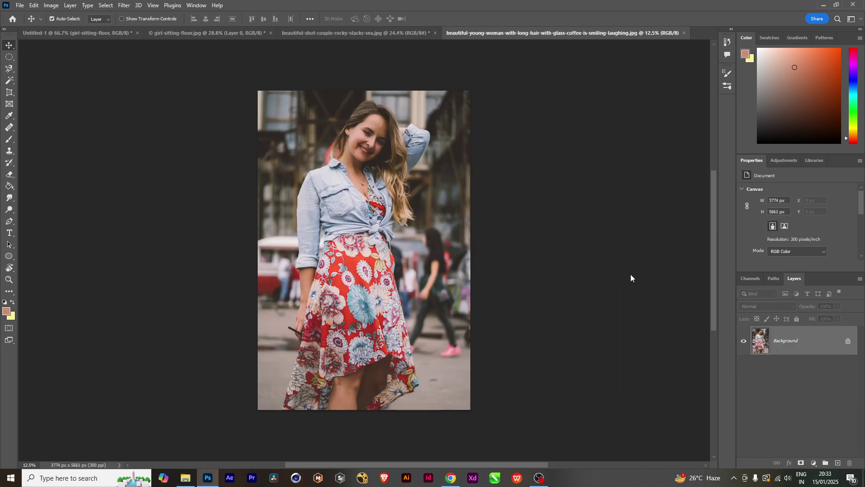
Step: Unlock the Background layer of the smiling woman photo and duplicate it
left_click(848, 341)
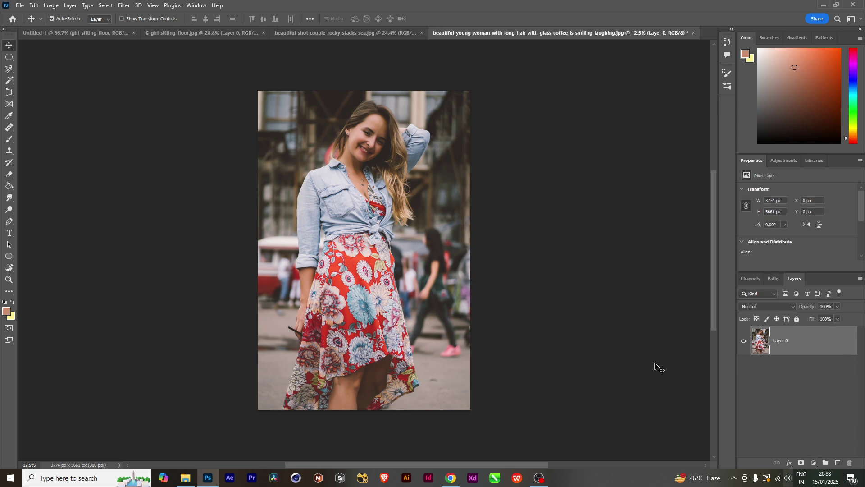
key("ctrl+j")
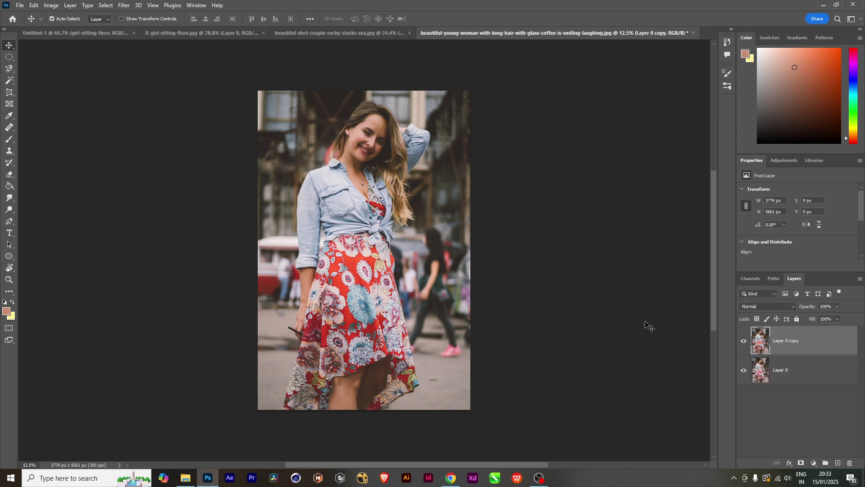
Step: Open Replace Color for the Layer 0 copy and try Fuzziness values of 35, 124 and 43
left_click(51, 5)
mouse_move(75, 34)
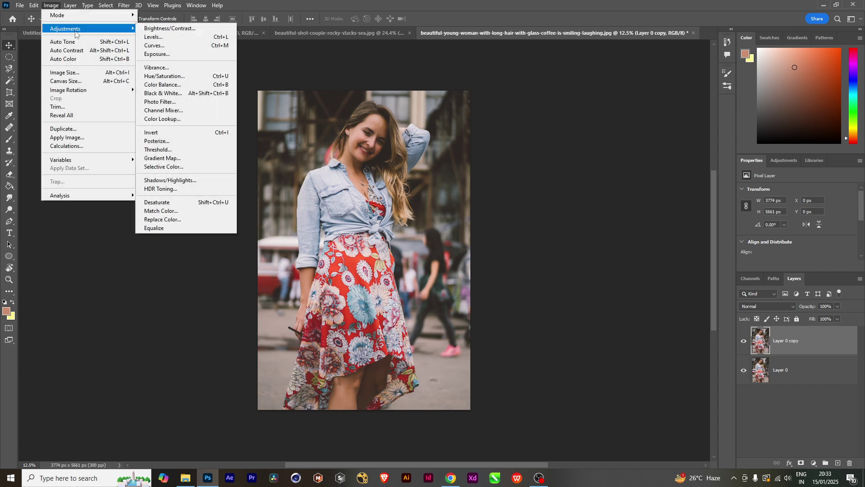
left_click(171, 220)
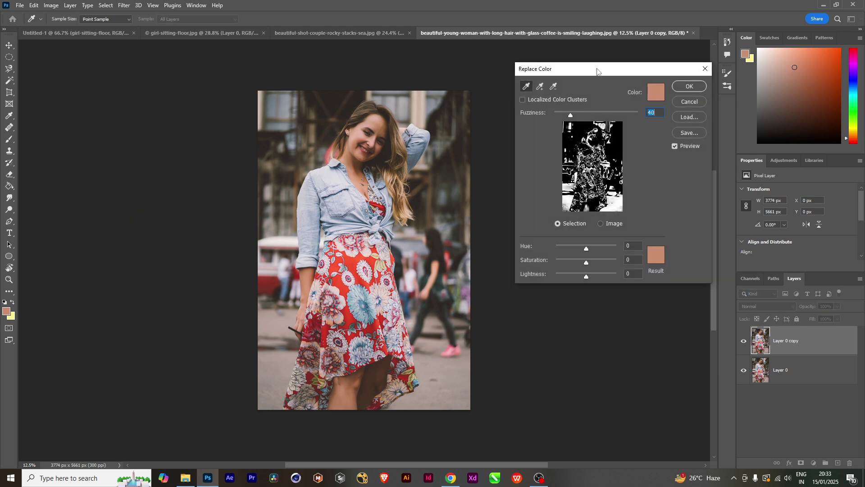
left_click_drag(597, 69, 595, 74)
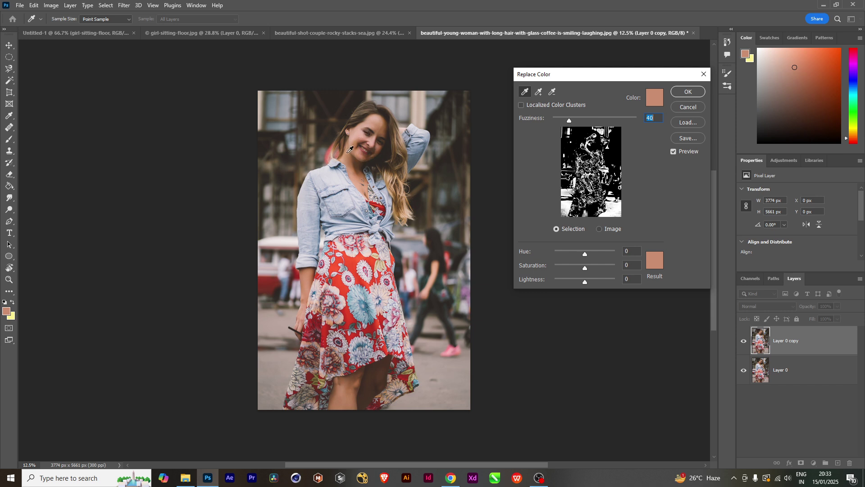
left_click(539, 92)
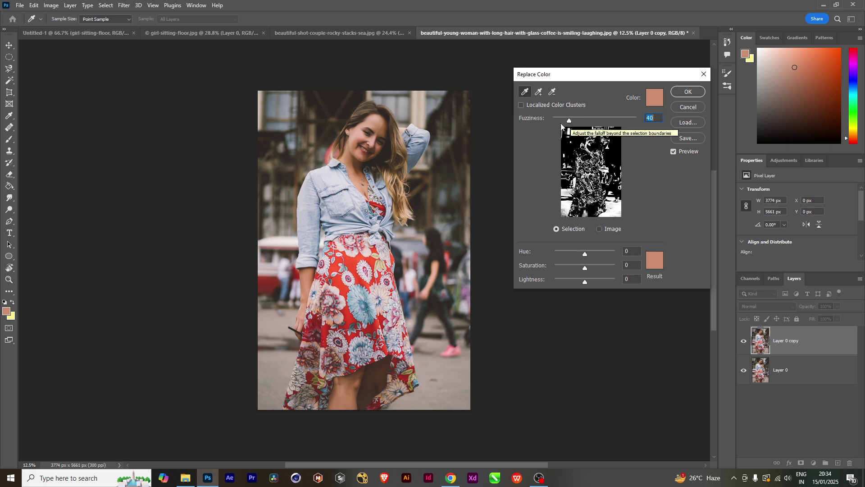
left_click_drag(569, 121, 567, 120)
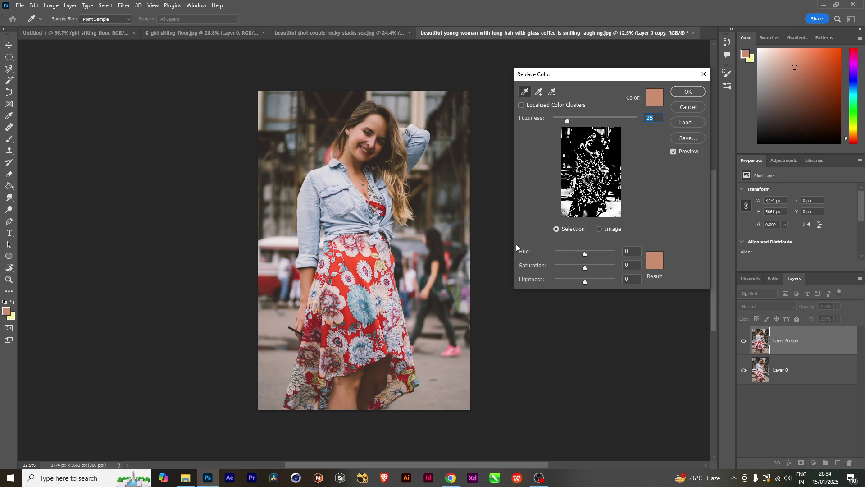
left_click_drag(567, 121, 602, 121)
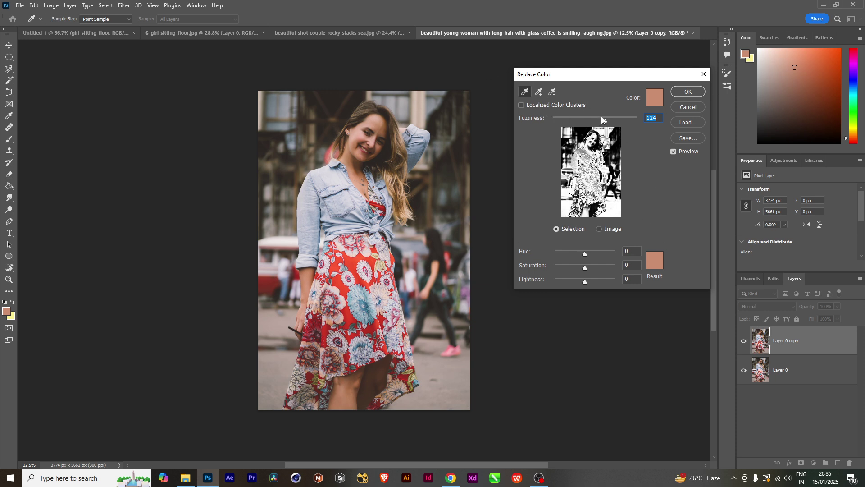
left_click_drag(604, 120, 570, 121)
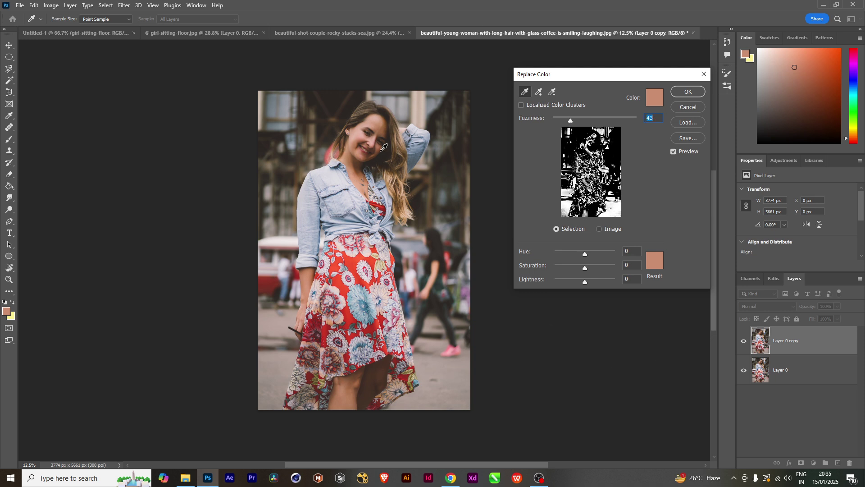
Step: Try Replace Color on the sampled forehead skin with Saturation +34 and Lightness -10, and close it without applying
left_click(374, 119)
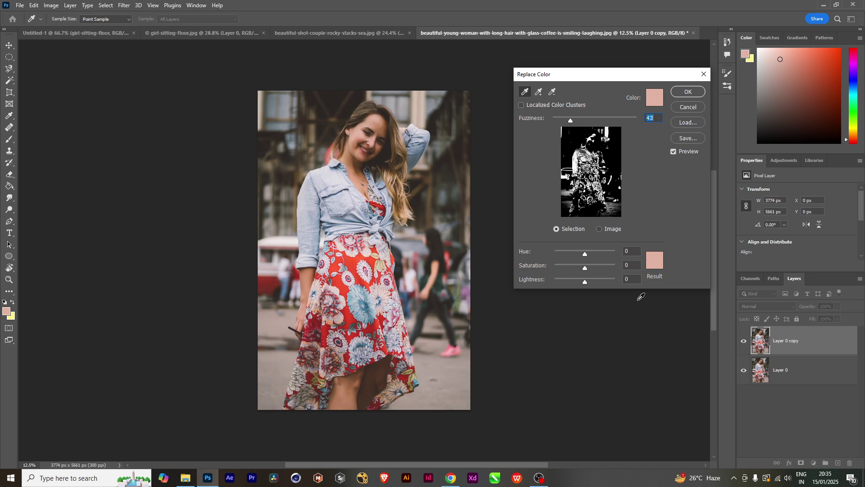
left_click(656, 263)
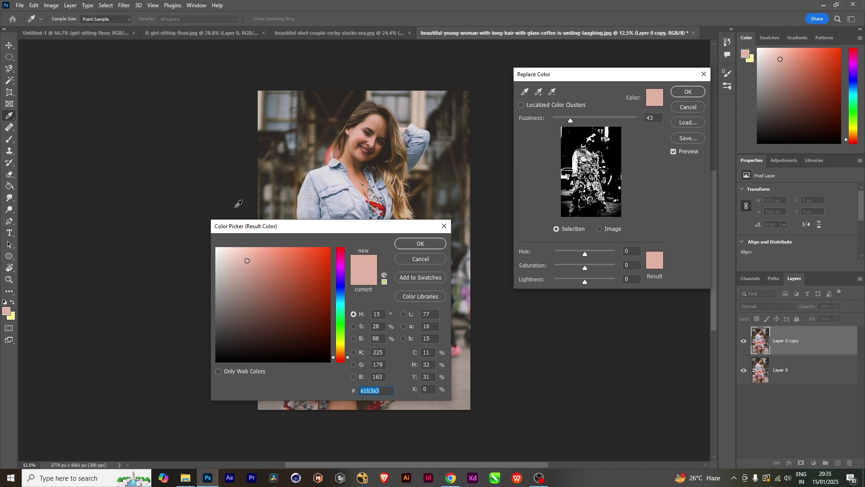
left_click_drag(301, 256, 285, 253)
left_click(420, 244)
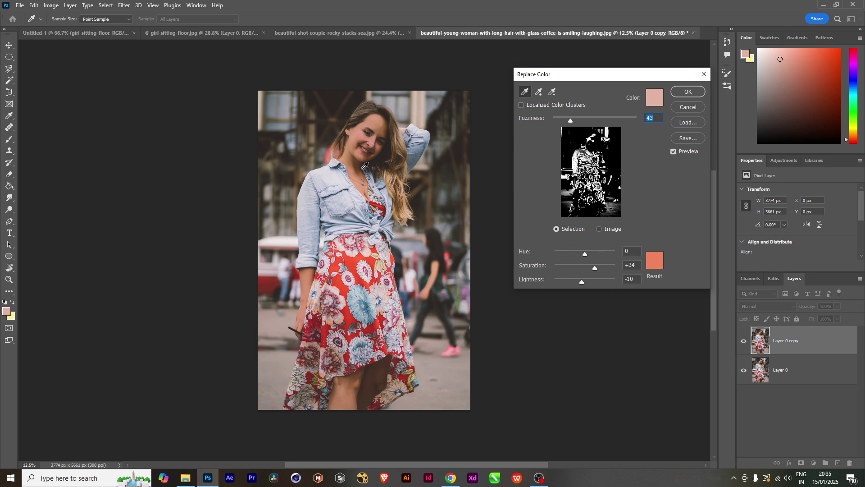
left_click(704, 74)
Step: Reopen Replace Color on the Layer 0 copy, sampling the forehead skin and setting the result color to f17f4b
scroll(410, 198, "up", 1)
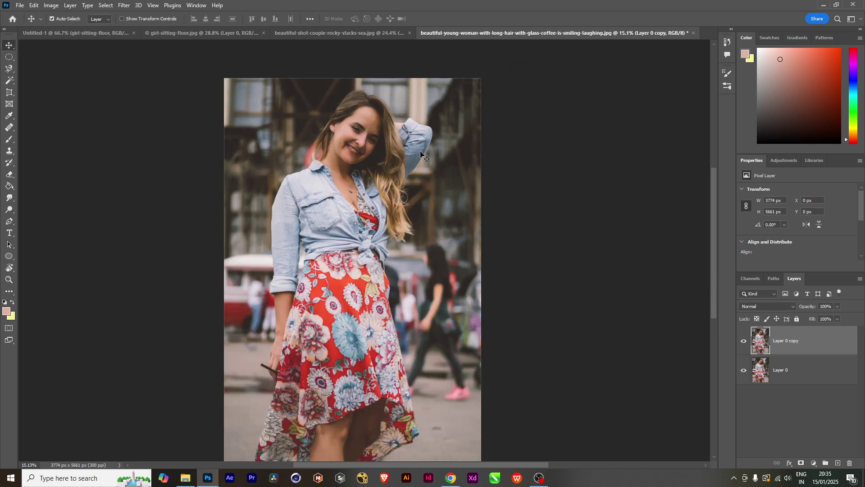
scroll(365, 192, "up", 1)
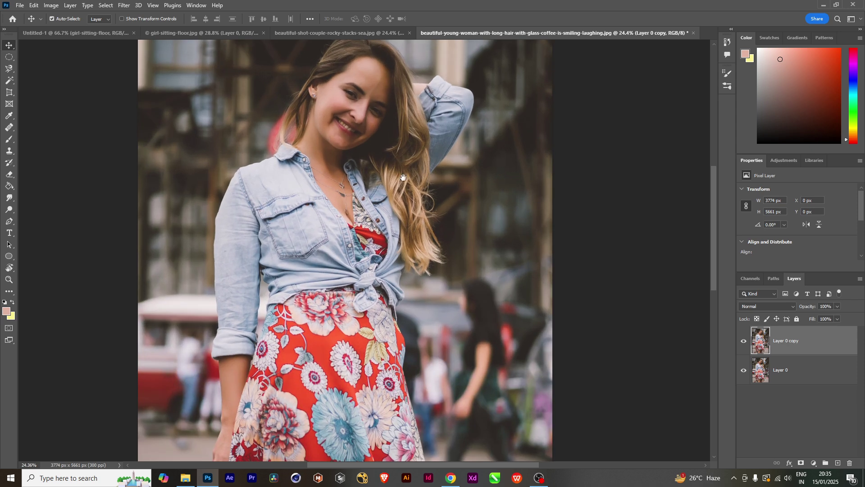
left_click_drag(402, 137, 449, 290)
scroll(429, 277, "up", 1)
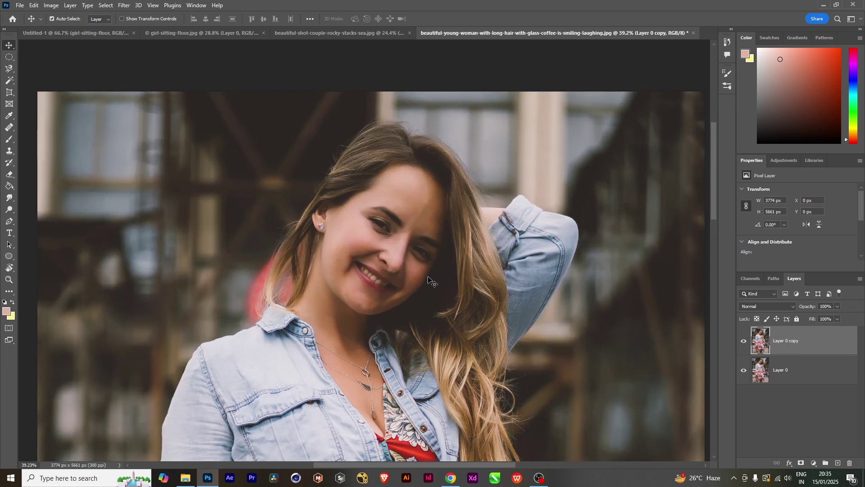
left_click(50, 6)
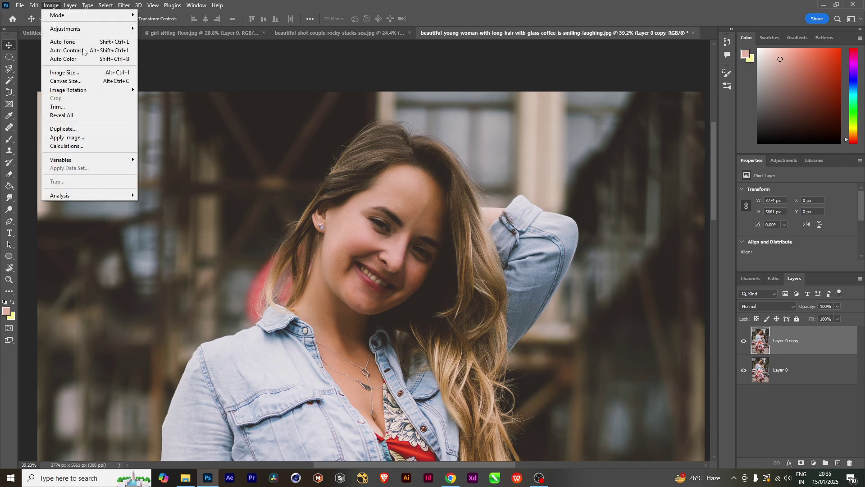
mouse_move(67, 30)
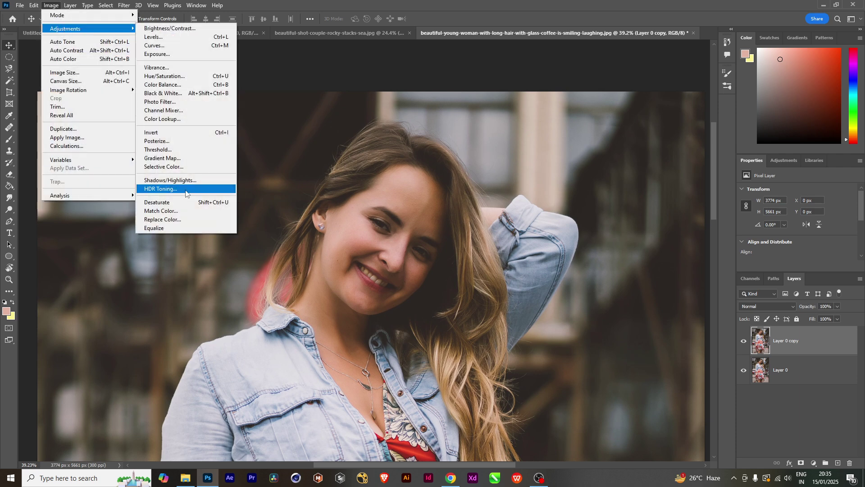
left_click(162, 219)
left_click_drag(607, 74, 623, 74)
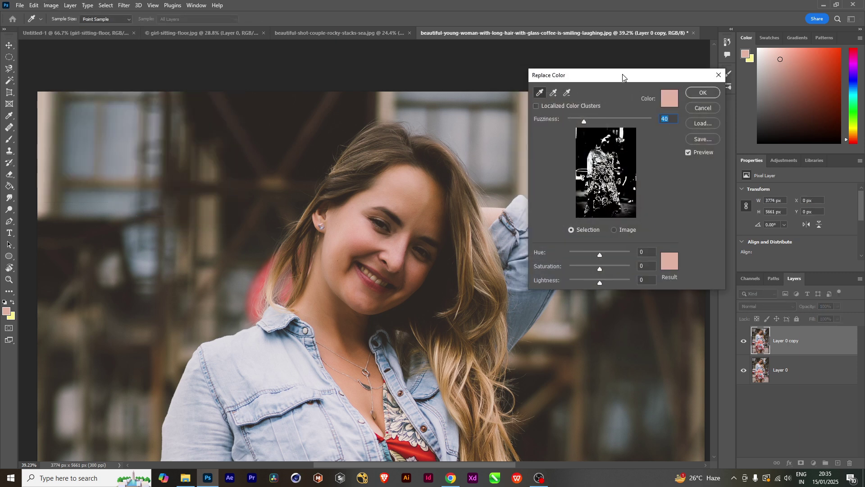
left_click(412, 191)
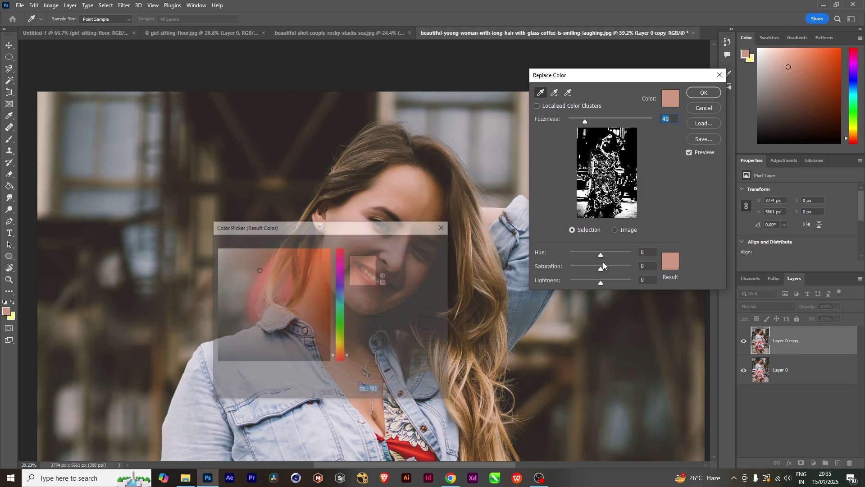
left_click(670, 264)
left_click_drag(303, 256, 294, 253)
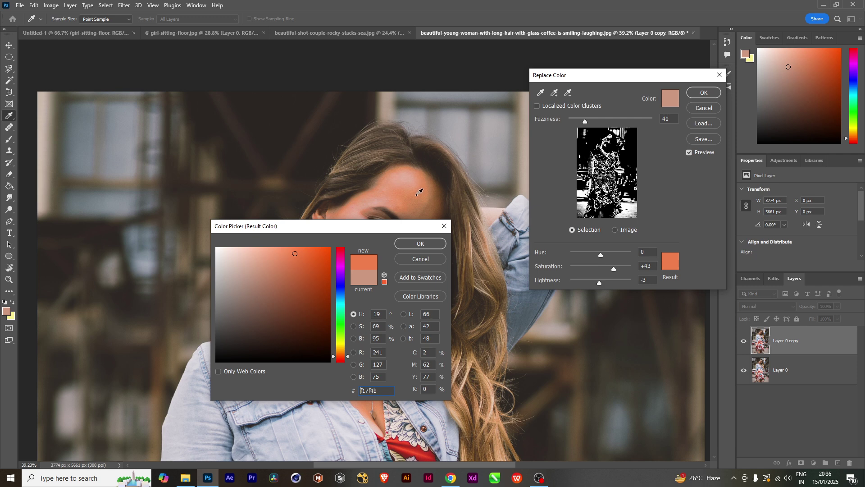
left_click(422, 244)
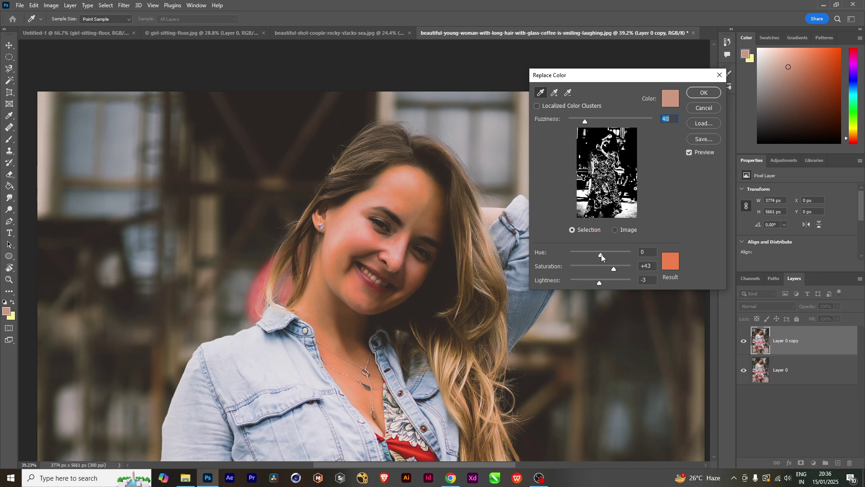
Step: Try Hue -121 and Saturation -56 and +21 on the skin, and set Hue to +1 and Saturation to +41
left_click_drag(601, 257, 580, 255)
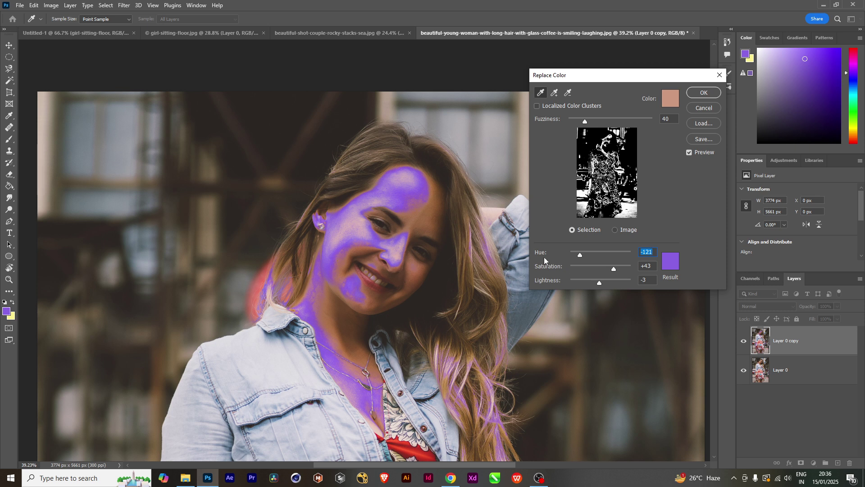
left_click_drag(581, 255, 601, 254)
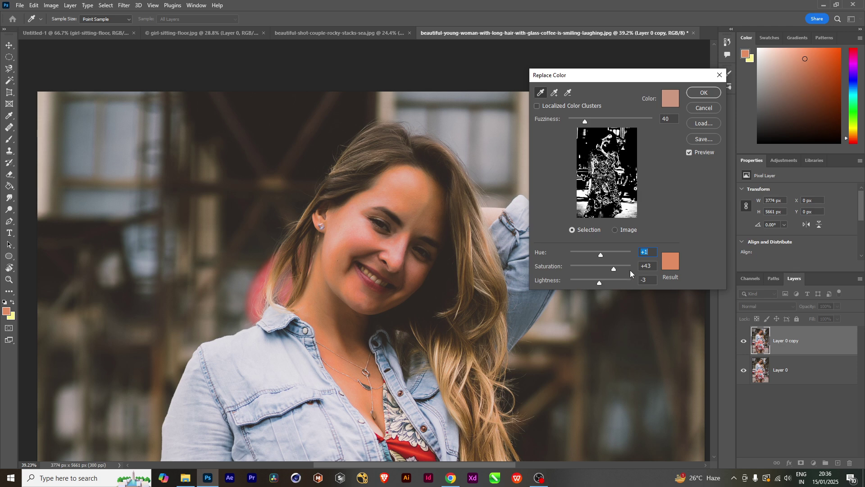
left_click_drag(614, 270, 584, 268)
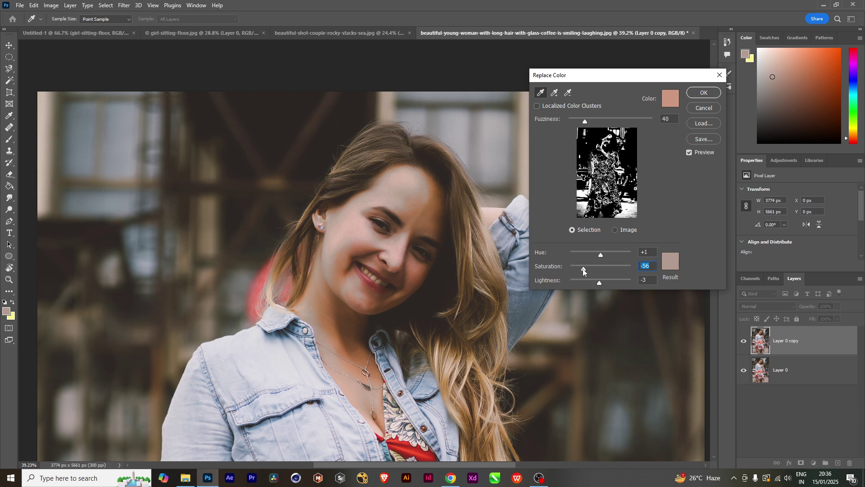
left_click_drag(584, 270, 608, 270)
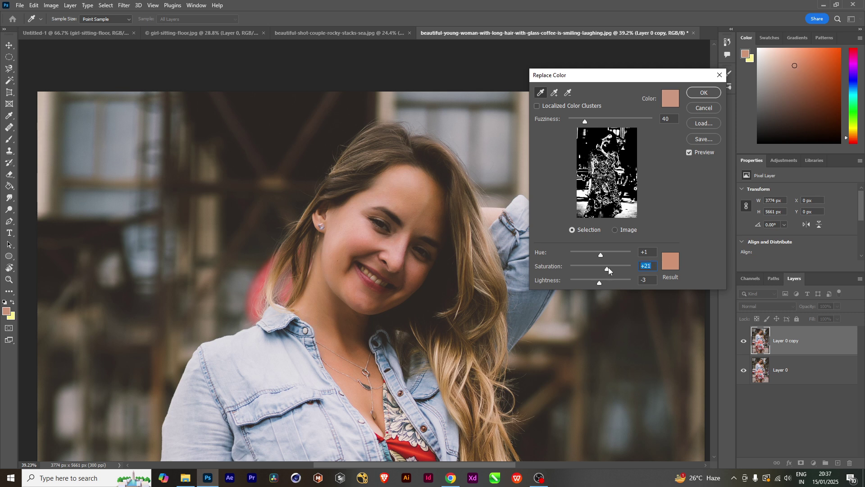
left_click_drag(609, 269, 615, 271)
Step: Try Lightness +29 and -45 on the skin, and set Hue to +4, Saturation to +41 and Lightness to +10
left_click_drag(600, 283, 610, 283)
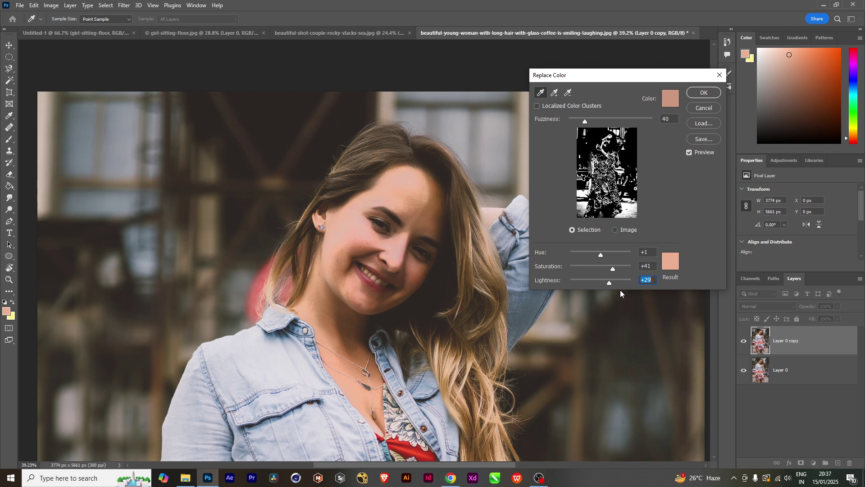
left_click_drag(609, 270, 586, 284)
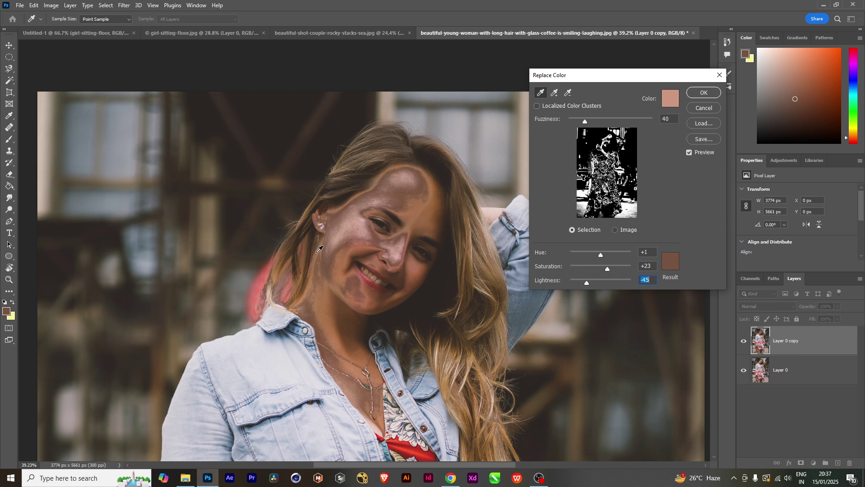
mouse_move(586, 284)
left_mouse_down()
mouse_move(606, 284)
mouse_move(615, 269)
mouse_move(602, 257)
left_mouse_up()
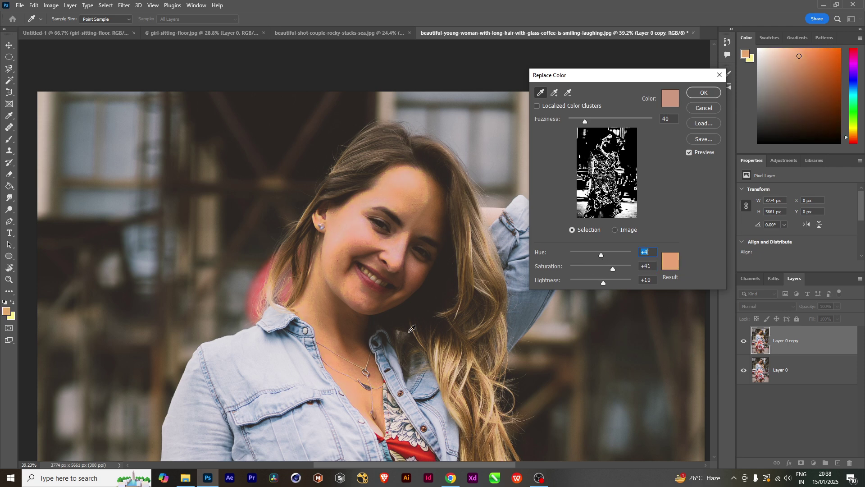
Step: Add the red fabric of the dress's skirt to the Replace Color selection
left_click_drag(419, 341, 424, 189)
left_click_drag(378, 351, 381, 297)
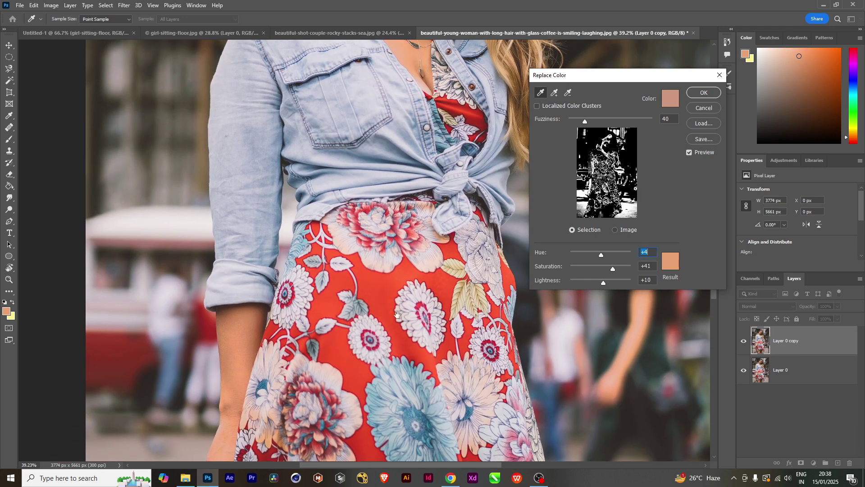
left_click(557, 93)
left_click(387, 291)
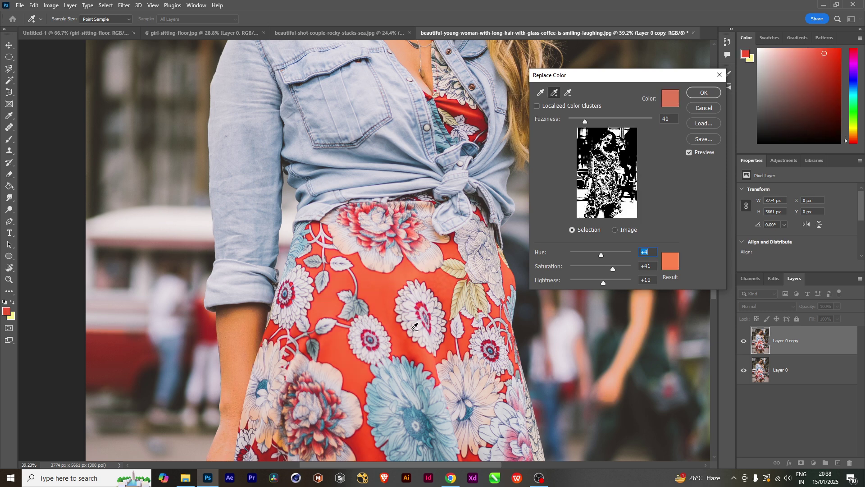
Step: Try the result colors fd4eff and 91ff4e on the selected skin and dress, and accept the turquoise 4efff0
left_click(670, 265)
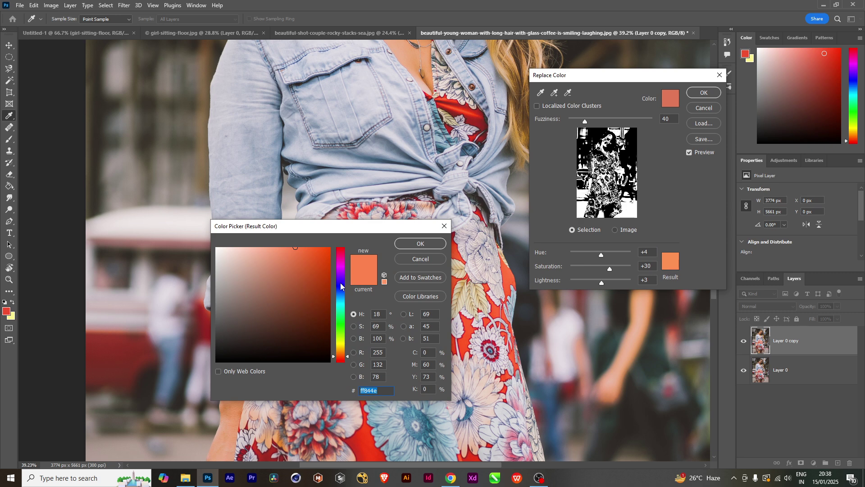
left_click_drag(341, 271, 342, 267)
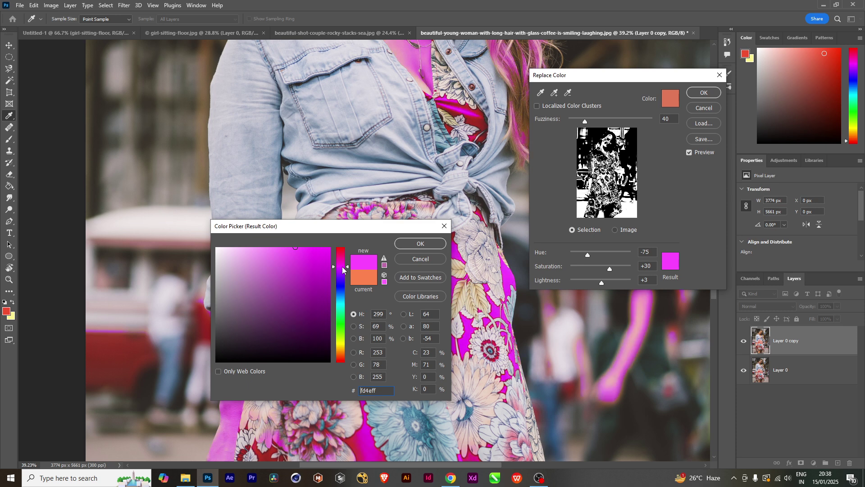
left_click_drag(337, 326, 337, 330)
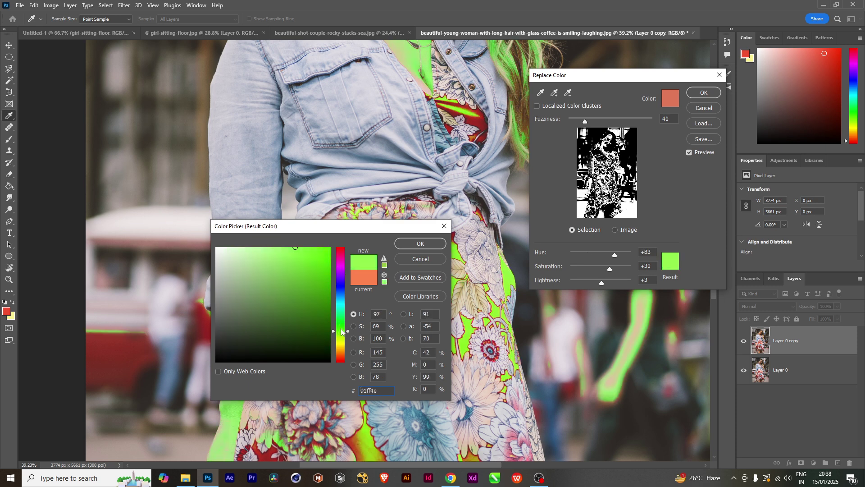
left_click(343, 309)
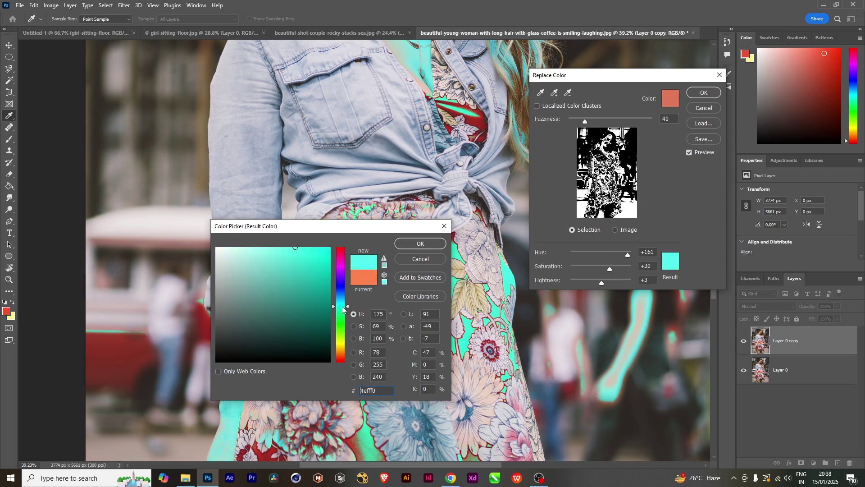
left_click(412, 243)
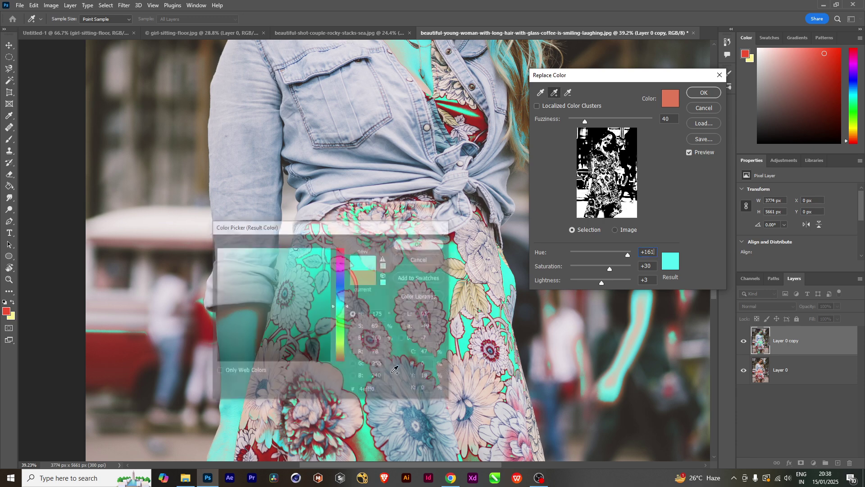
Step: Reduce the Replace Color Fuzziness to 13, keeping Hue at +161
left_click_drag(419, 147, 395, 278)
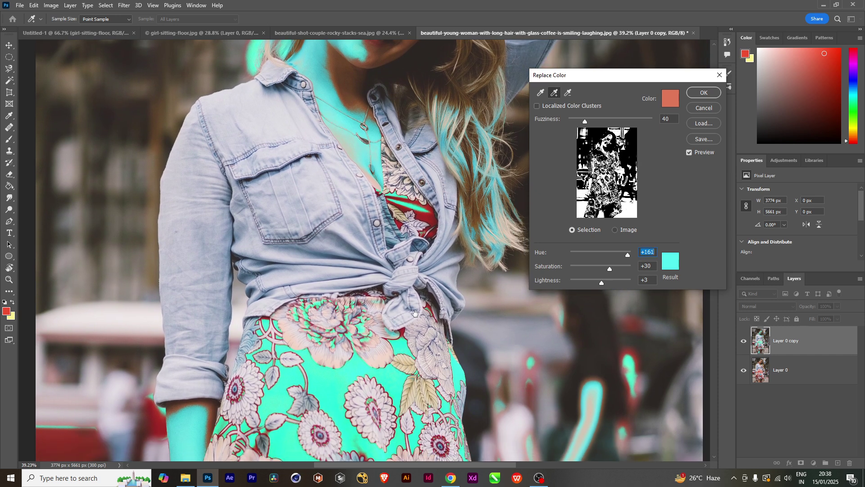
key("BackSpace")
left_click_drag(585, 122, 574, 122)
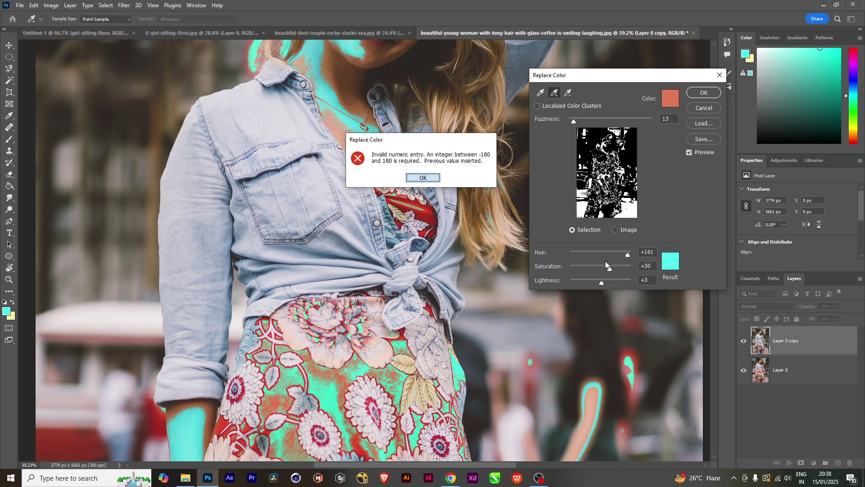
left_click(423, 178)
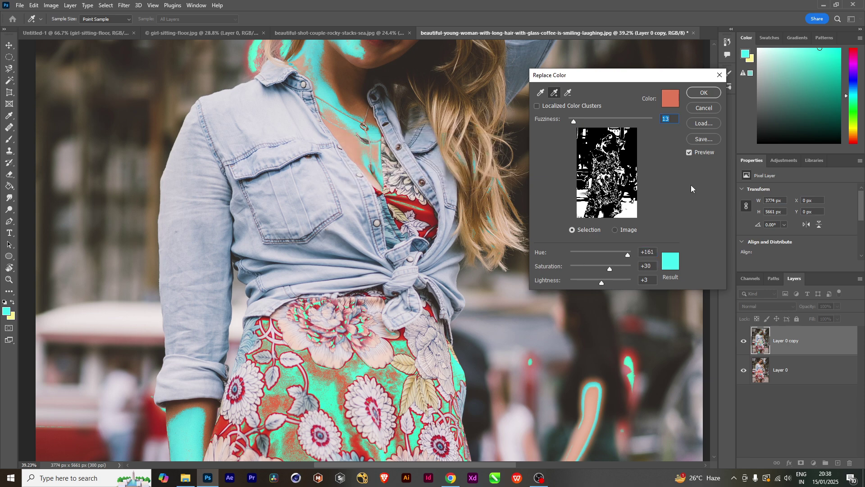
scroll(504, 285, "up", 5)
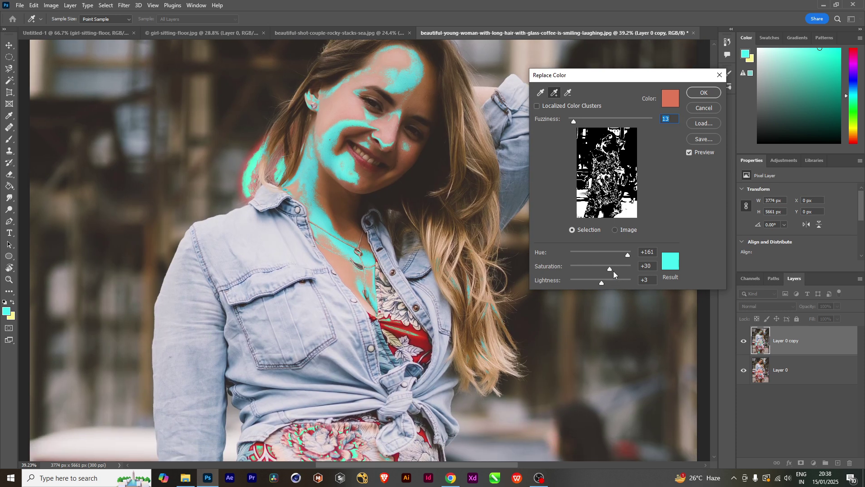
Step: Try Saturation +1 and +30 on the turquoise areas, and close Replace Color without applying
mouse_move(610, 269)
left_mouse_down()
mouse_move(593, 270)
mouse_move(601, 270)
left_mouse_up()
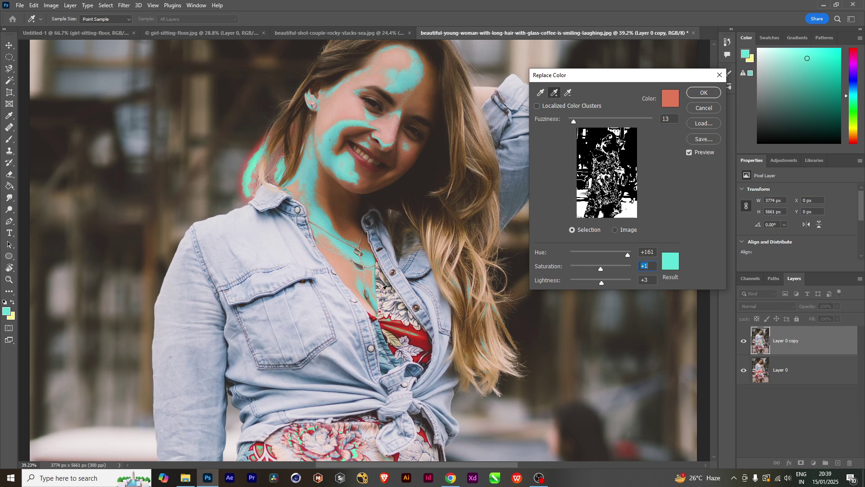
scroll(408, 311, "down", 5)
scroll(407, 278, "down", 5)
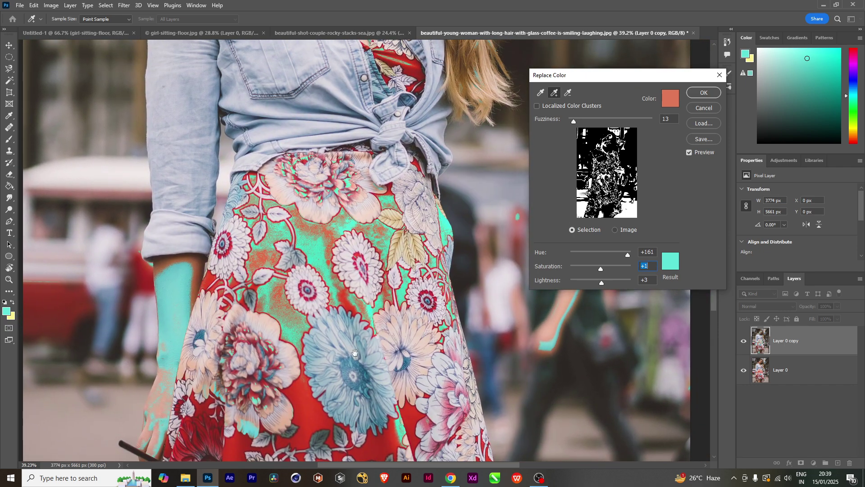
scroll(346, 386, "up", 10)
type("30")
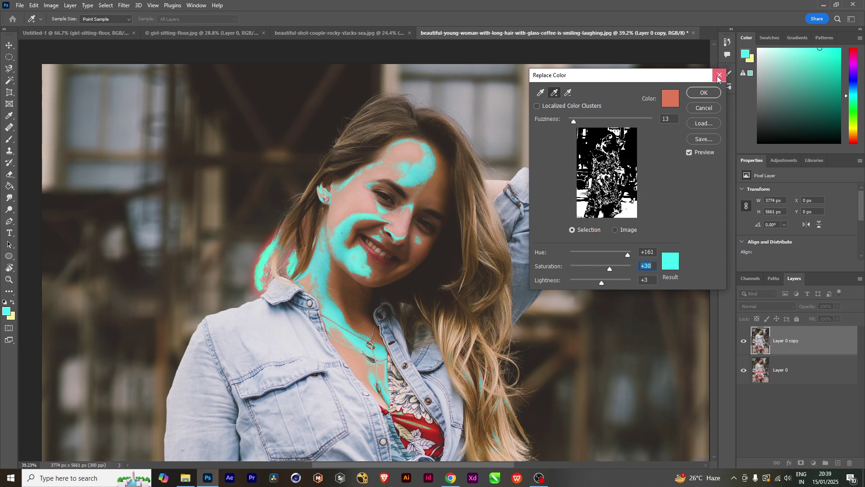
left_click(704, 92)
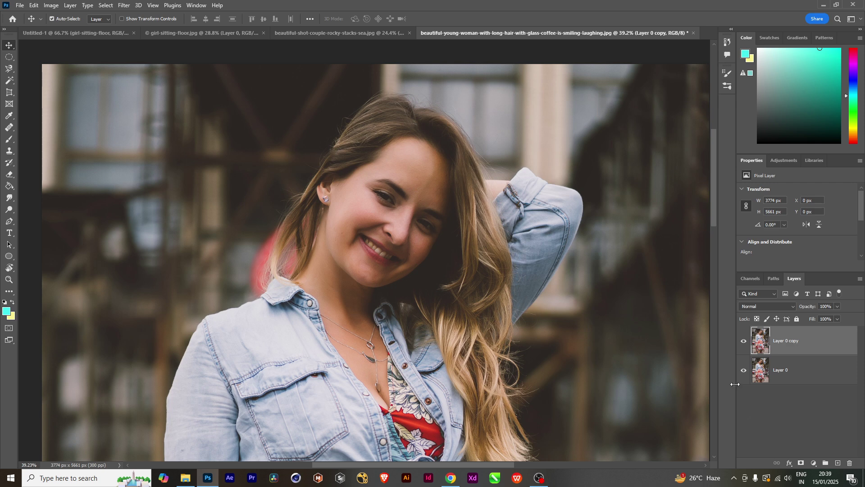
Step: Duplicate Layer 0 copy and open Replace Color on the duplicate, sampling the red fabric of the dress's skirt
key("ctrl+j")
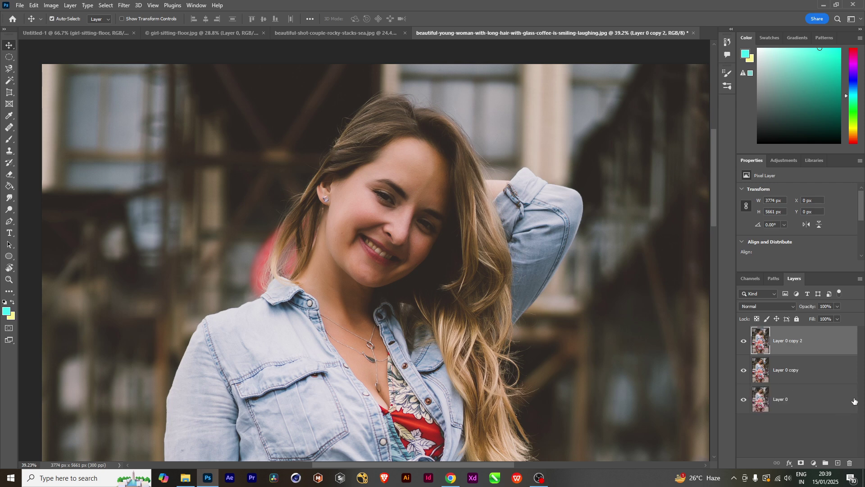
left_click(45, 6)
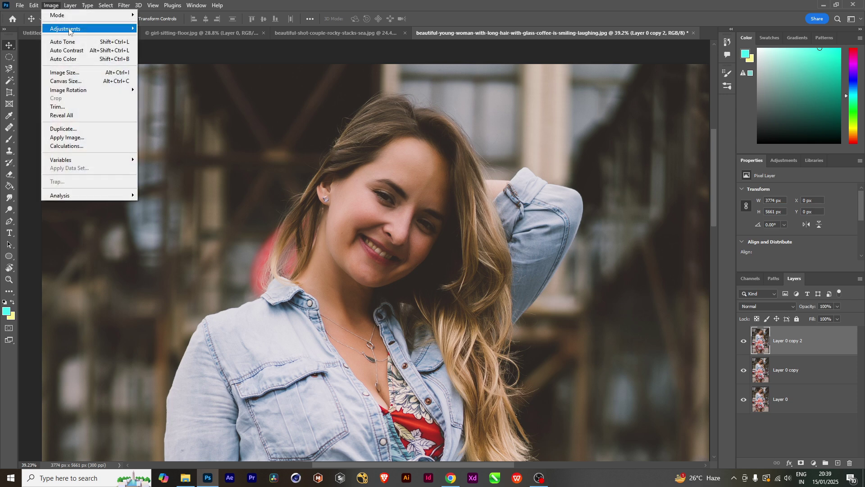
mouse_move(90, 29)
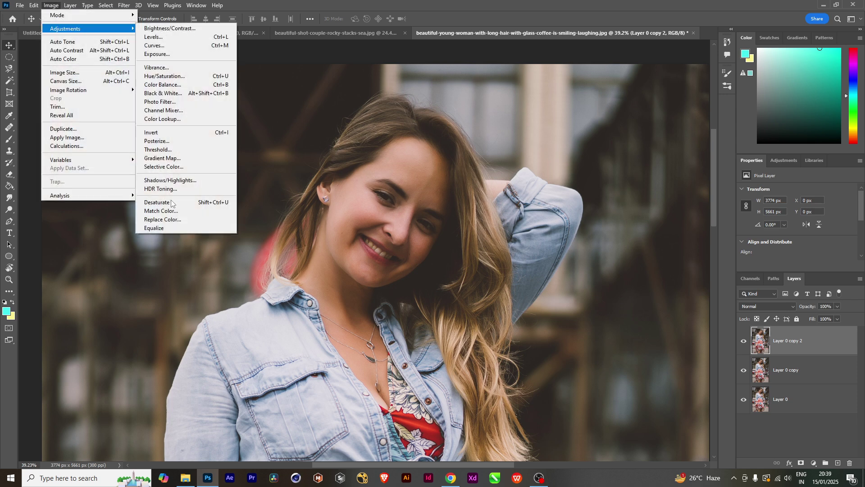
left_click(185, 220)
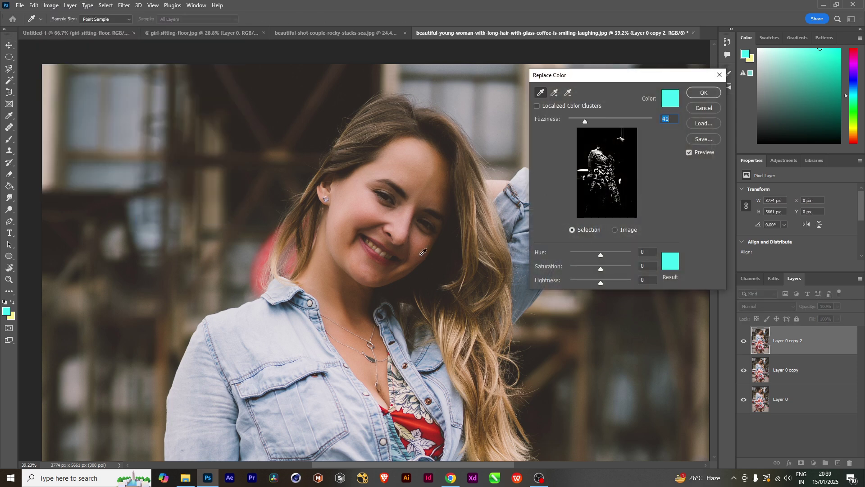
scroll(375, 322, "down", 5)
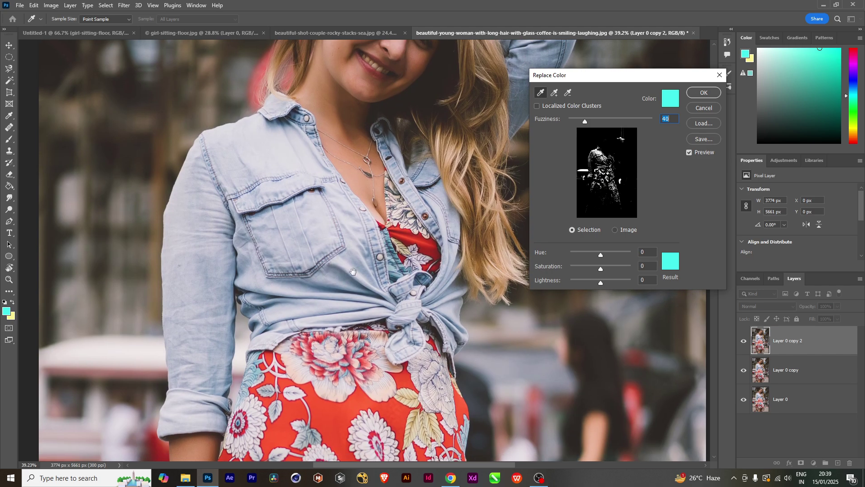
scroll(342, 288, "down", 5)
left_click(331, 317)
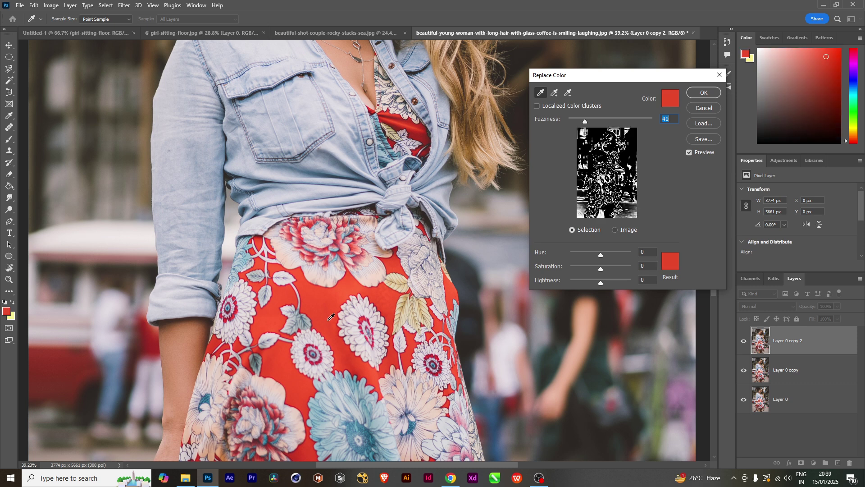
Step: Set the result color for the sampled red to a bright turquoise with Hue +171 and Saturation +9
left_click(670, 261)
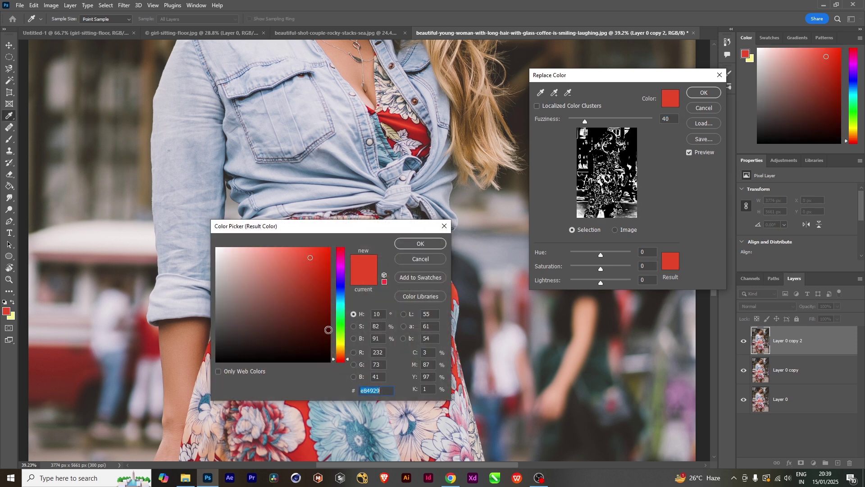
type("3edbdd")
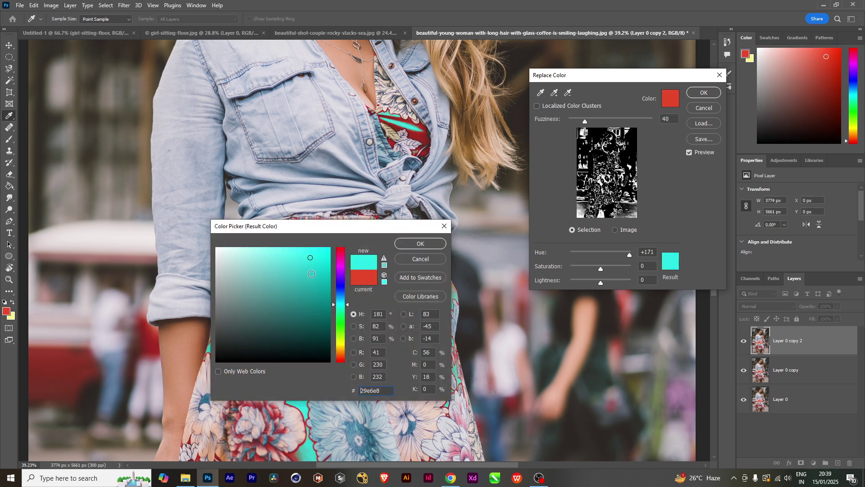
left_click(418, 243)
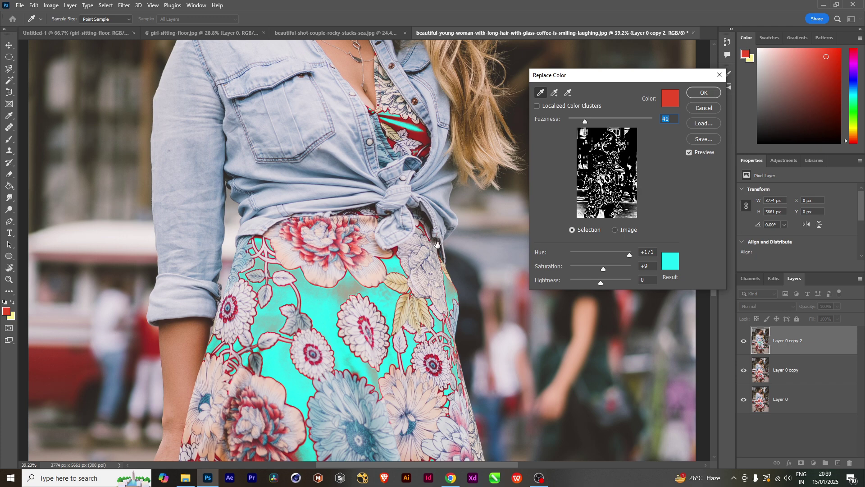
left_click_drag(437, 246, 395, 251)
left_click(384, 283)
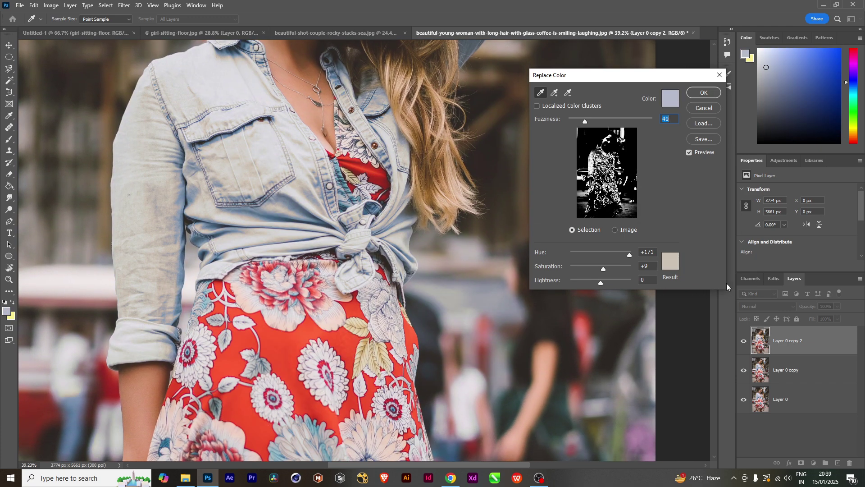
key("ctrl+z")
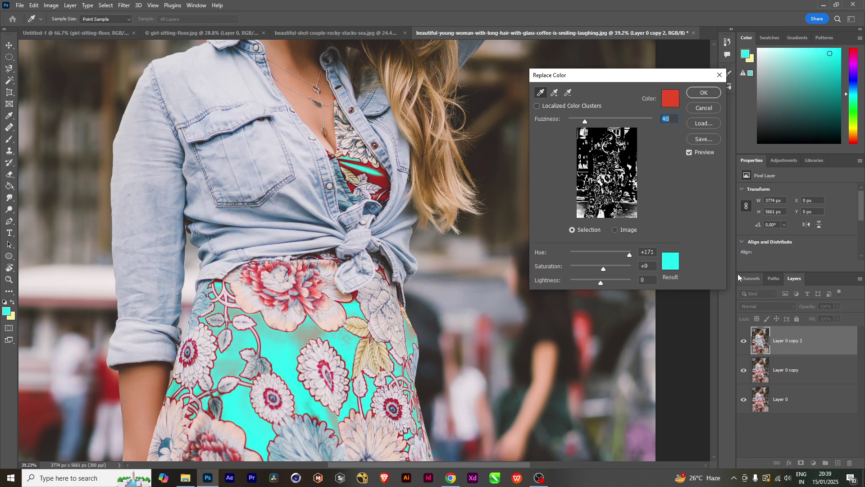
Step: Add the darker reds of the lower skirt and the shaded back hem to the Replace Color selection
scroll(418, 322, "down", 5)
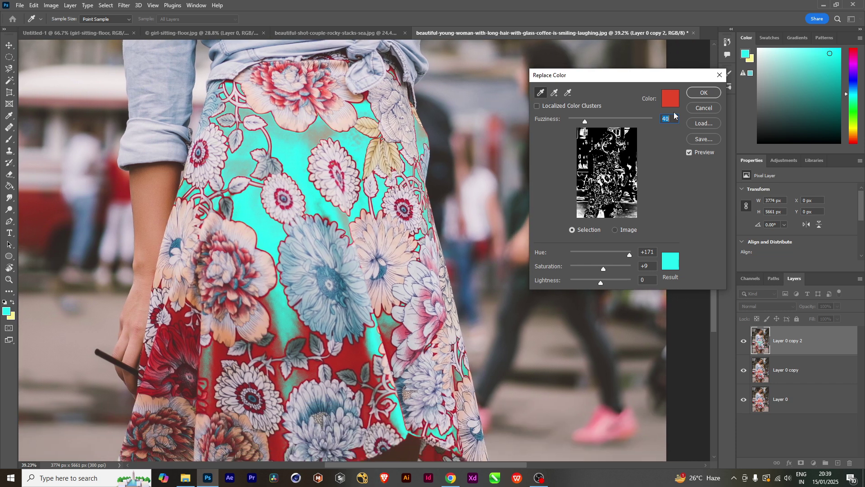
left_click(553, 93)
left_click(313, 375)
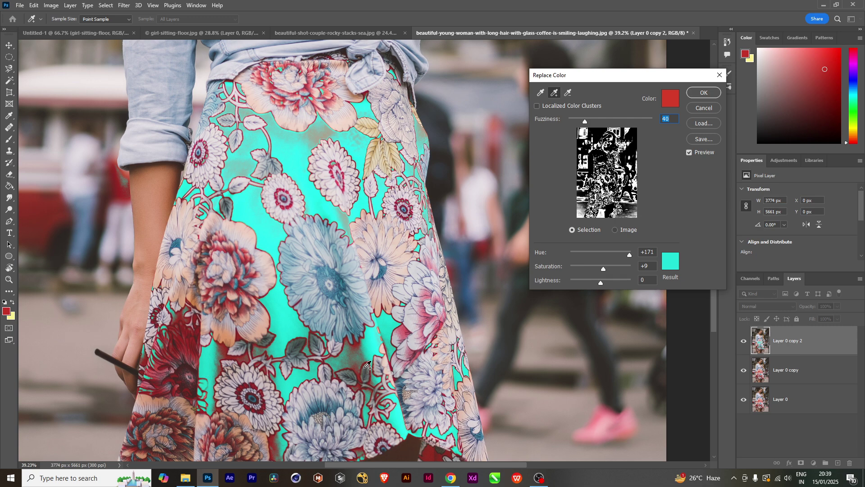
scroll(382, 381, "down", 5)
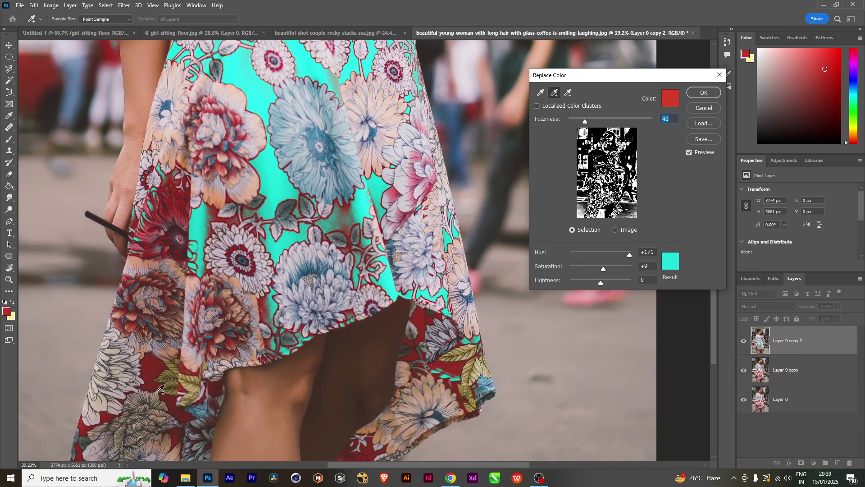
left_click(158, 372)
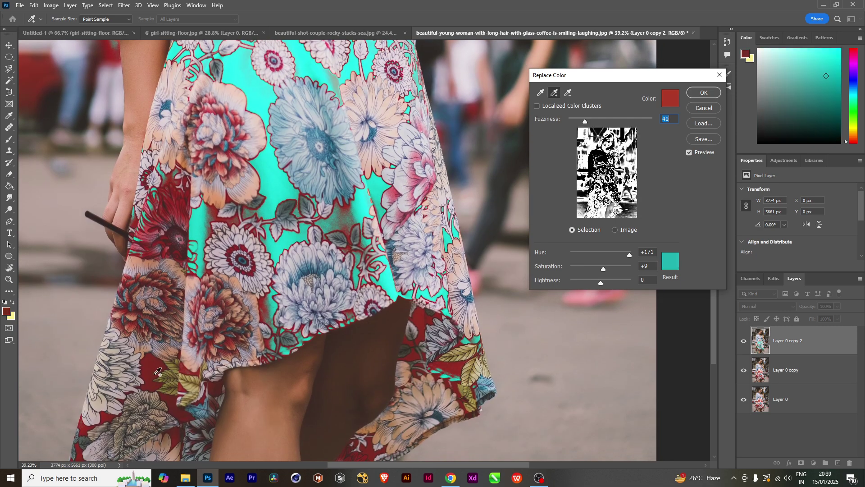
left_click(555, 93)
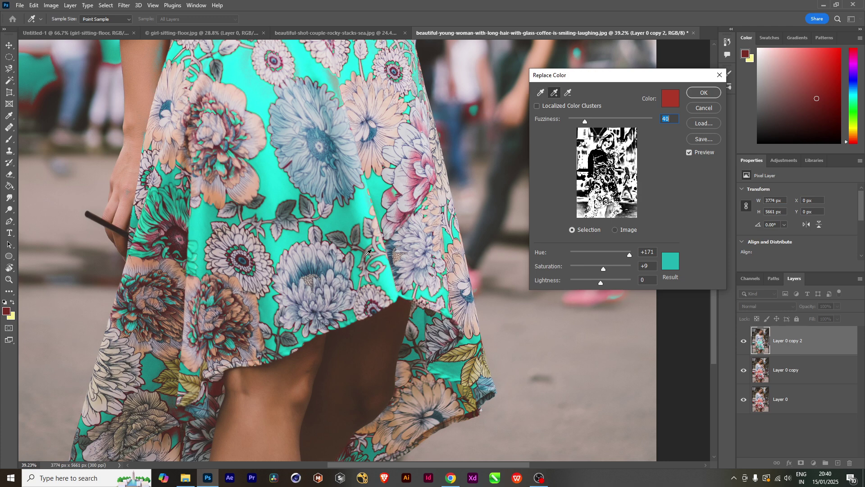
Step: Check the turquoise dress from neckline to hem and apply the color replacement to the duplicate layer
scroll(368, 255, "up", 10)
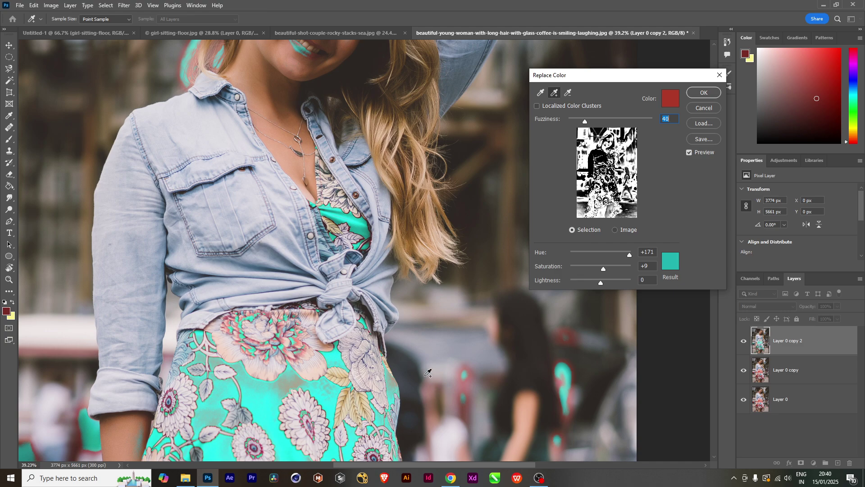
key("space")
left_click_drag(416, 376, 405, 211)
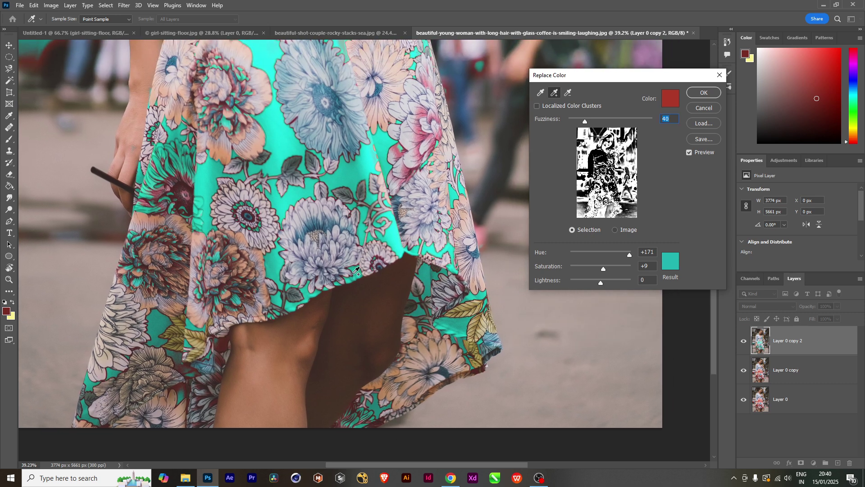
left_click(702, 92)
key("v")
scroll(335, 316, "down", 3)
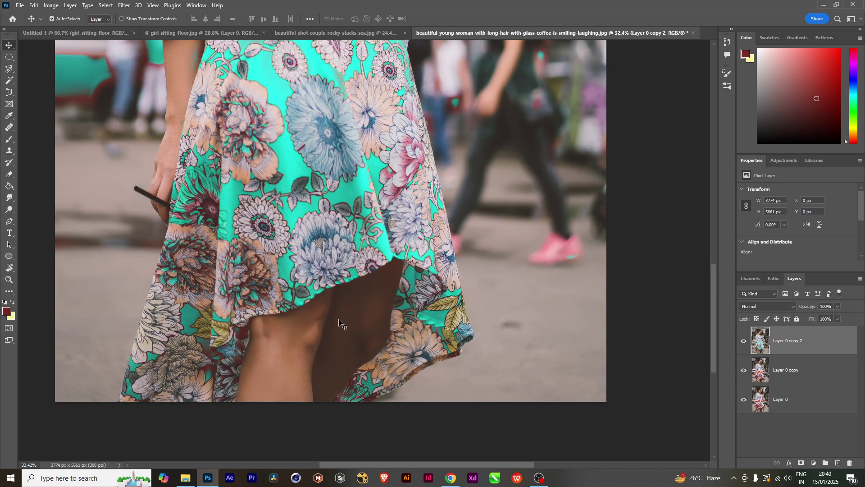
scroll(336, 321, "up", 5)
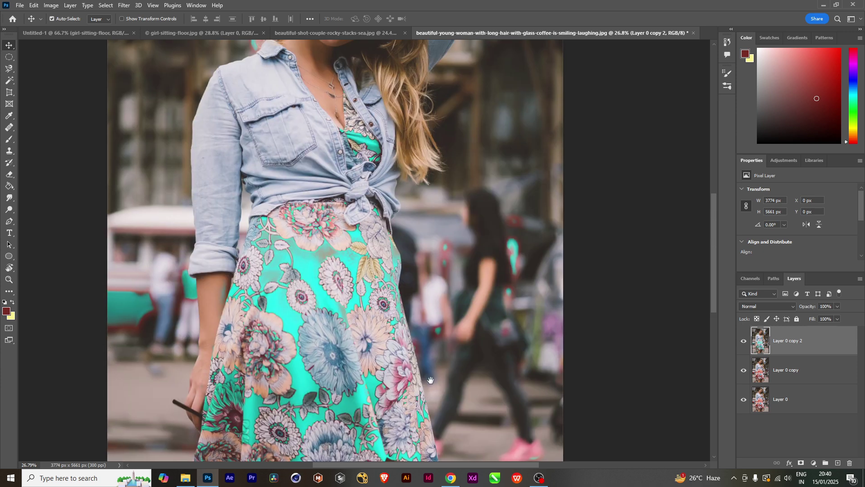
Step: Examine the turquoise recolor over the whole photo, including the woman's face and the blurred background
scroll(382, 318, "down", 2)
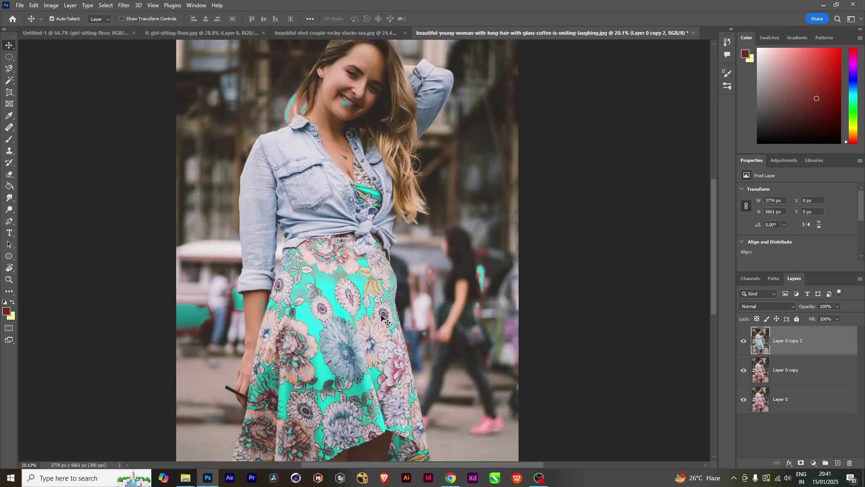
left_click_drag(414, 235, 409, 263)
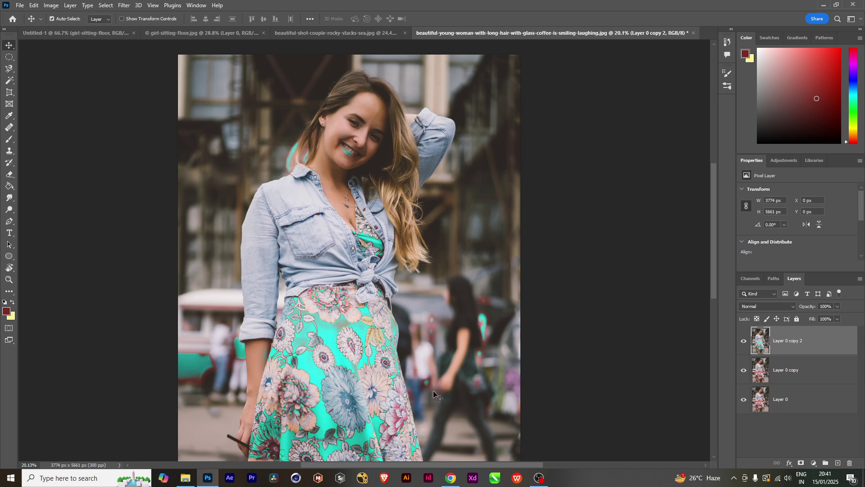
left_click_drag(411, 416, 410, 445)
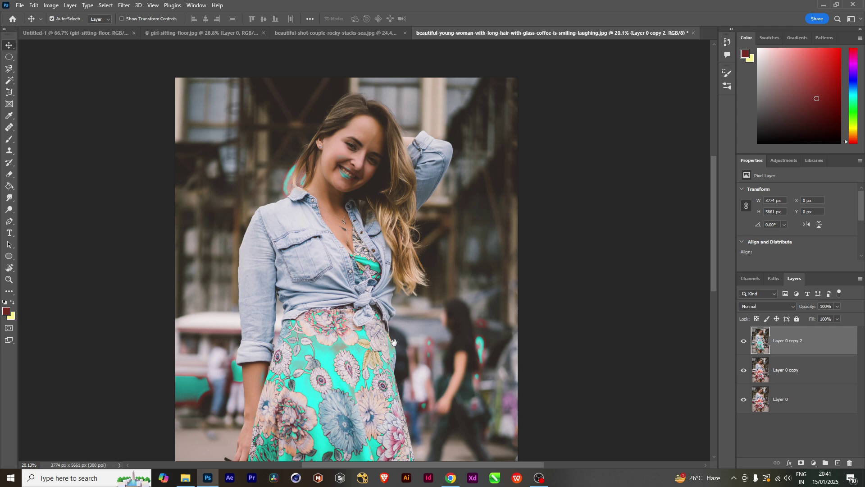
scroll(394, 343, "down", 2)
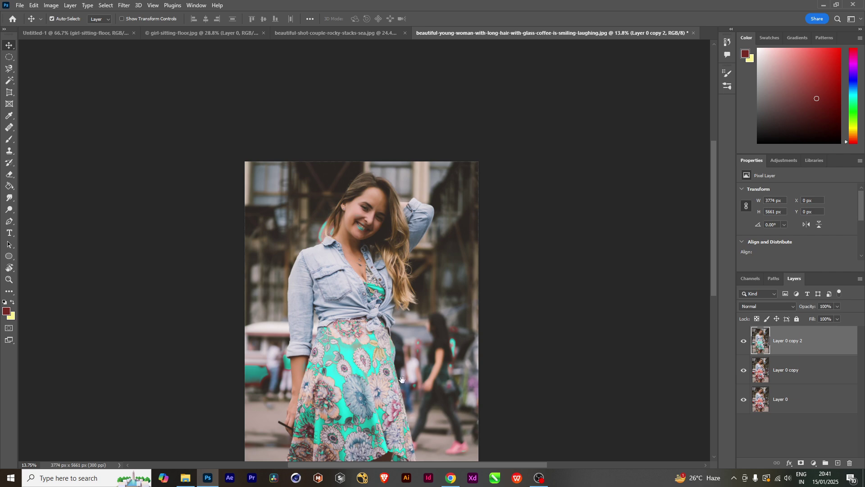
left_click_drag(424, 327, 423, 356)
left_click(796, 370)
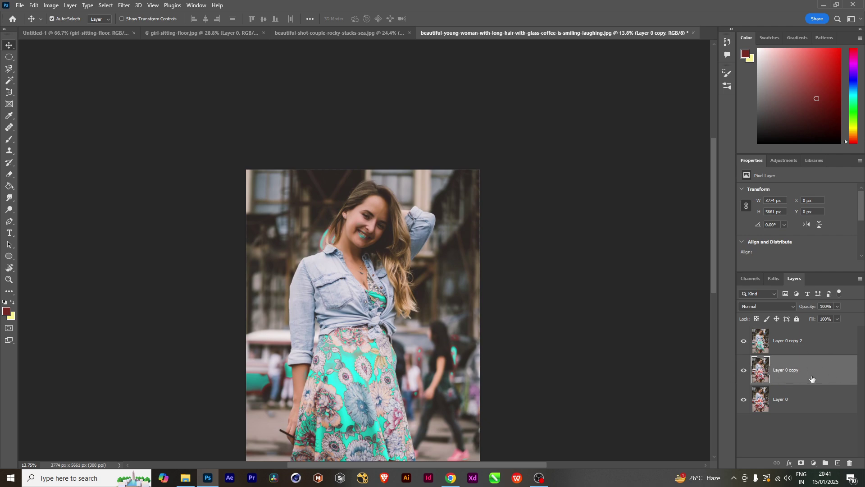
left_click(51, 5)
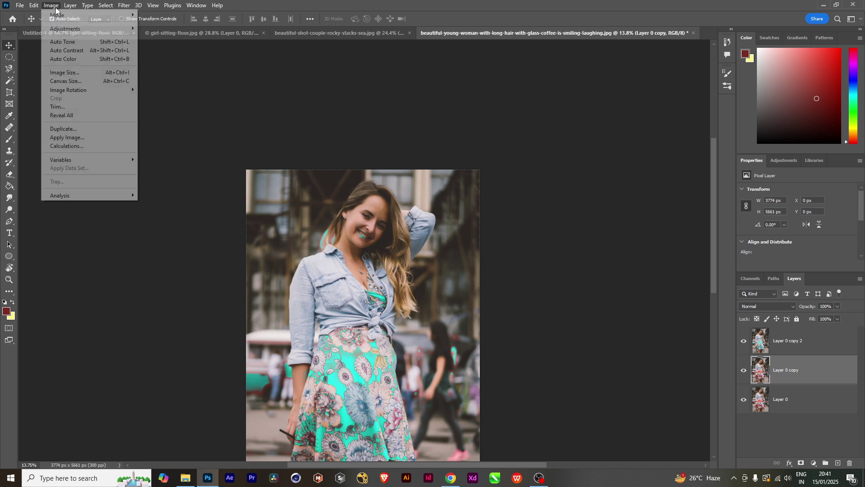
mouse_move(59, 29)
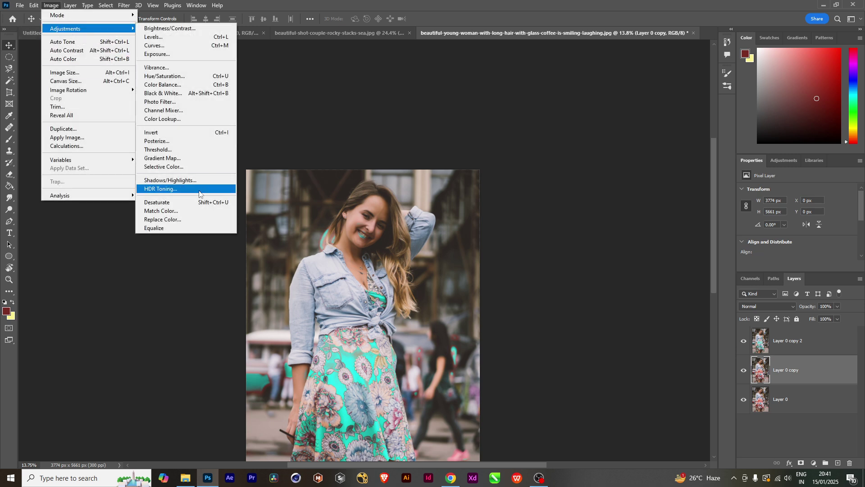
left_click(195, 220)
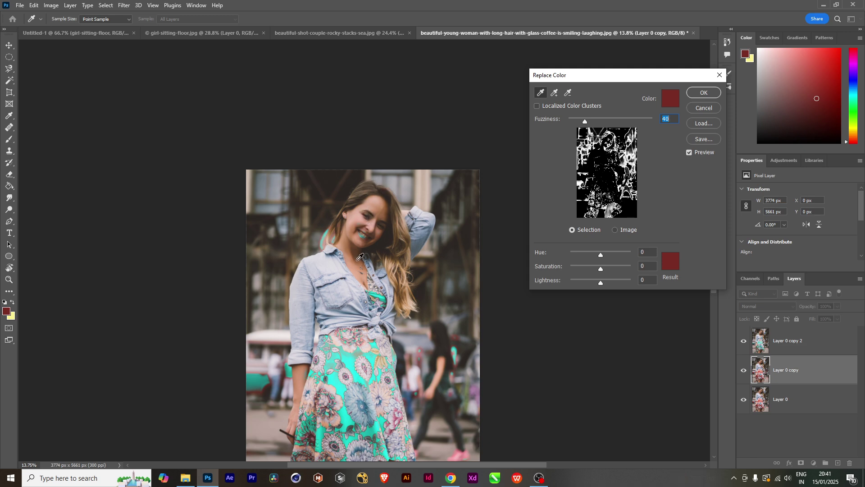
left_click(375, 200)
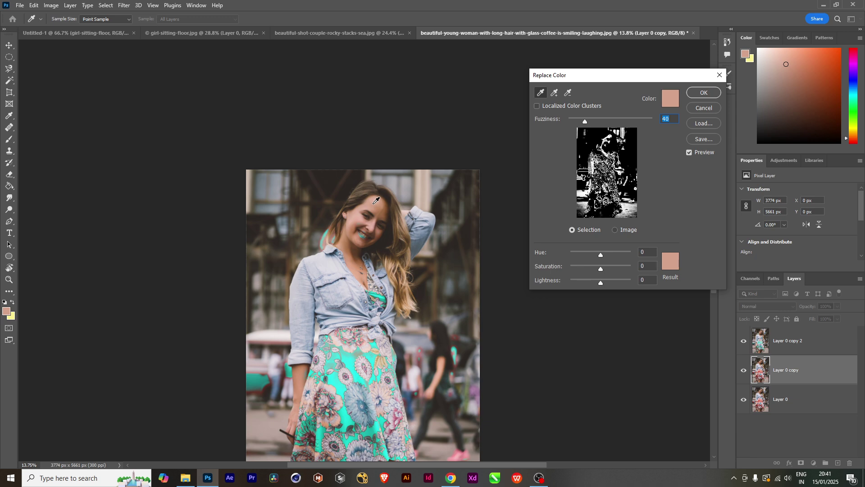
left_click(670, 262)
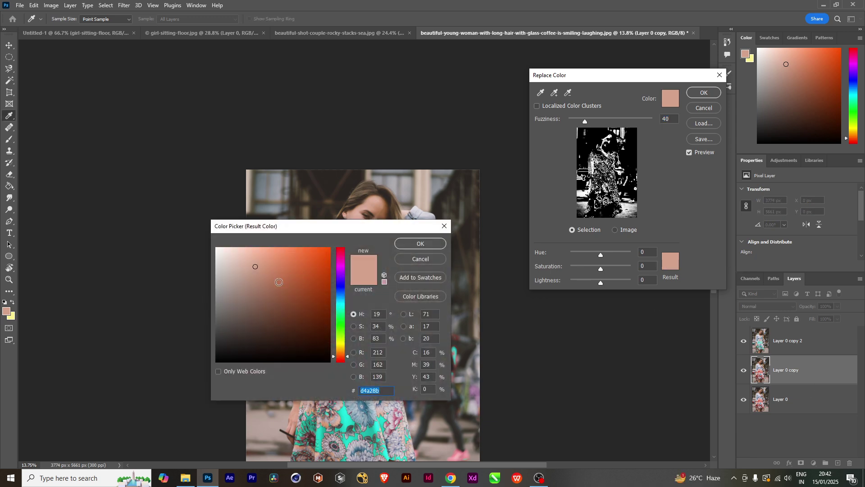
left_click(280, 298)
left_click_drag(280, 298, 281, 296)
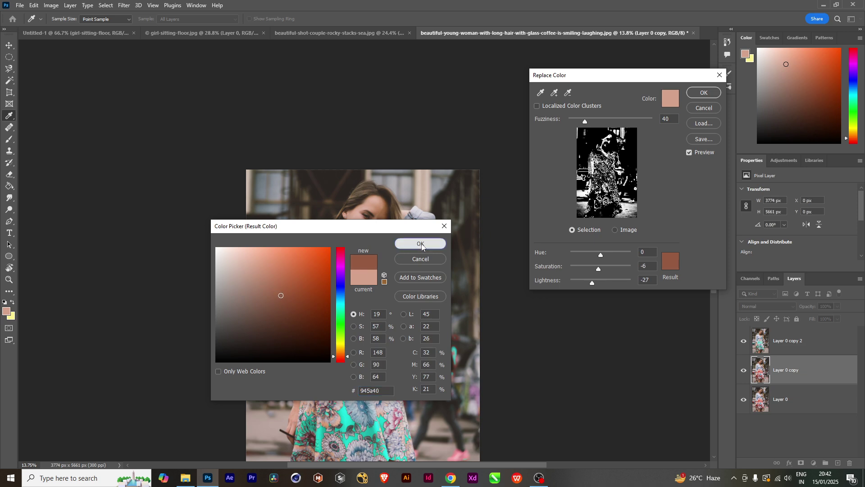
left_click(420, 243)
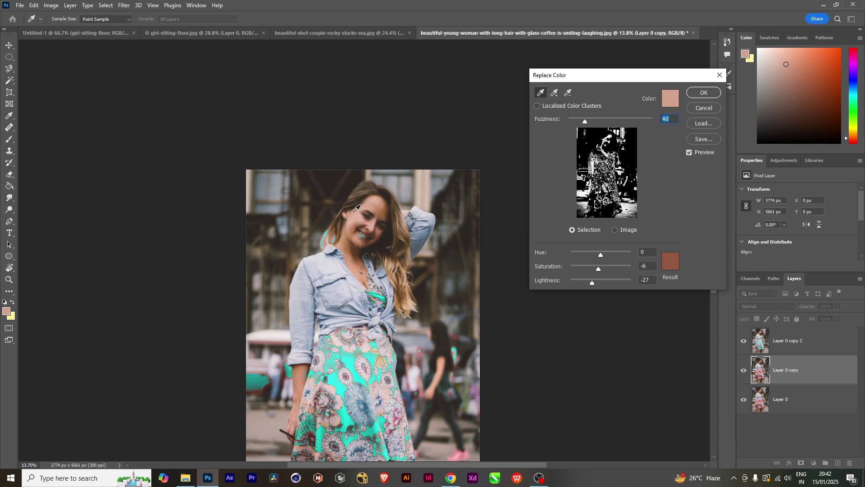
mouse_move(601, 269)
left_mouse_down()
mouse_move(628, 271)
mouse_move(567, 278)
mouse_move(618, 282)
mouse_move(598, 288)
mouse_move(606, 285)
left_mouse_up()
left_click(670, 261)
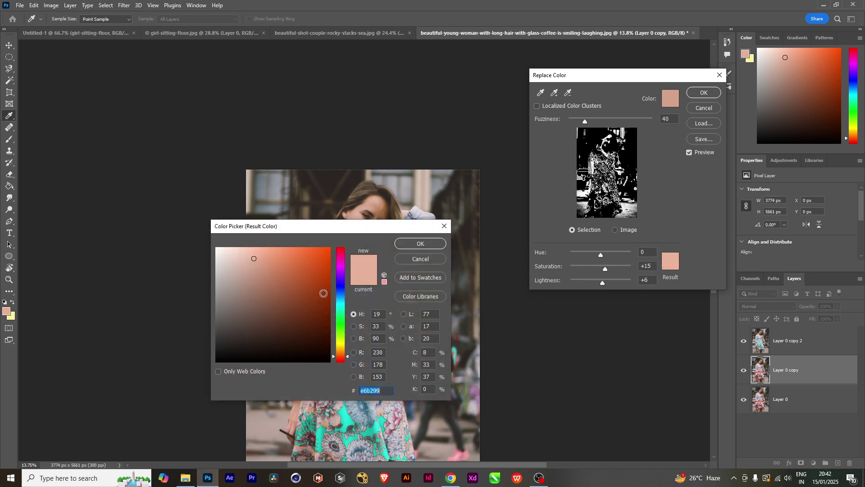
left_click_drag(307, 274, 315, 322)
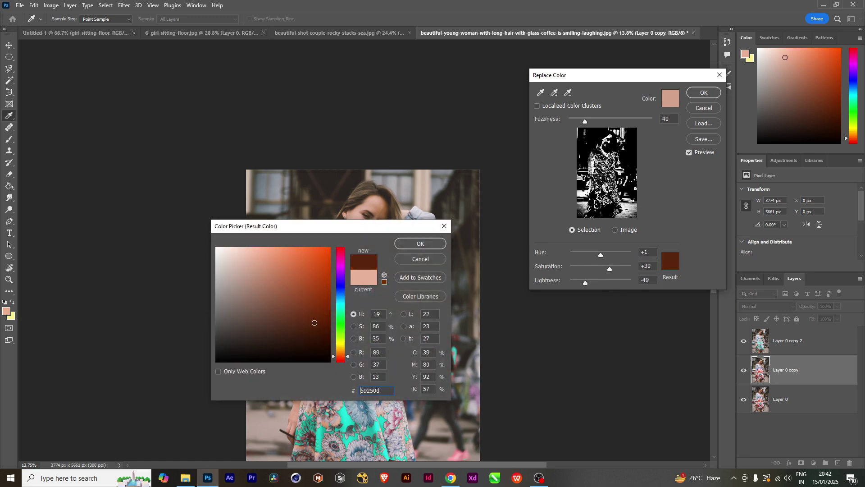
left_click(414, 245)
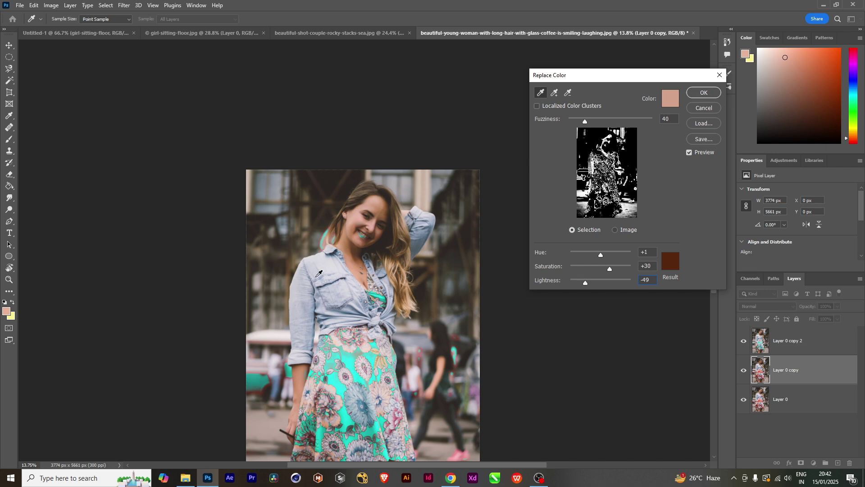
left_click(359, 216)
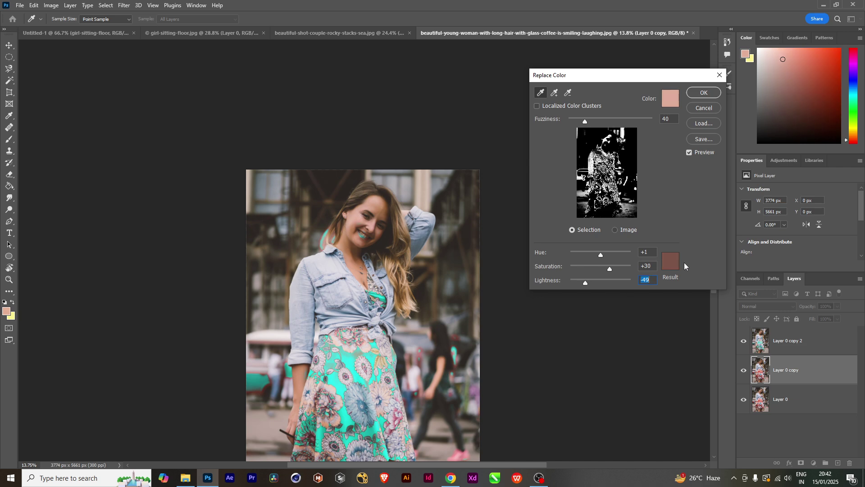
mouse_move(601, 255)
left_mouse_down()
mouse_move(620, 254)
mouse_move(584, 256)
mouse_move(591, 255)
left_mouse_up()
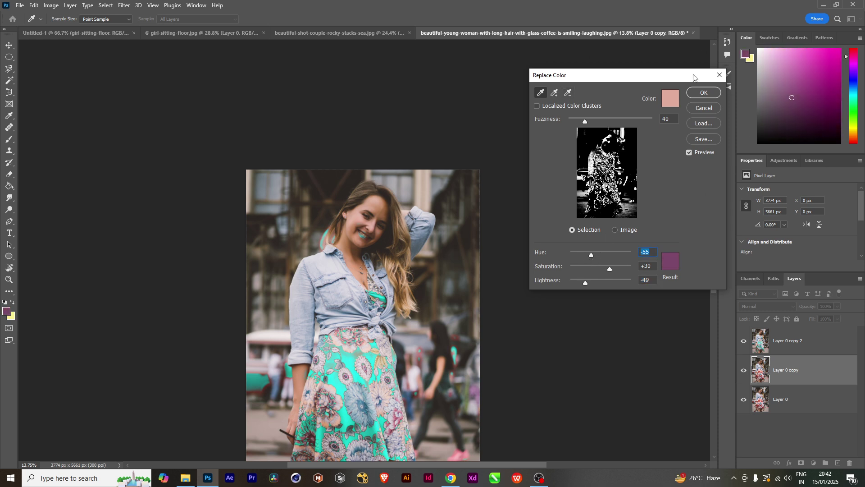
left_click(720, 74)
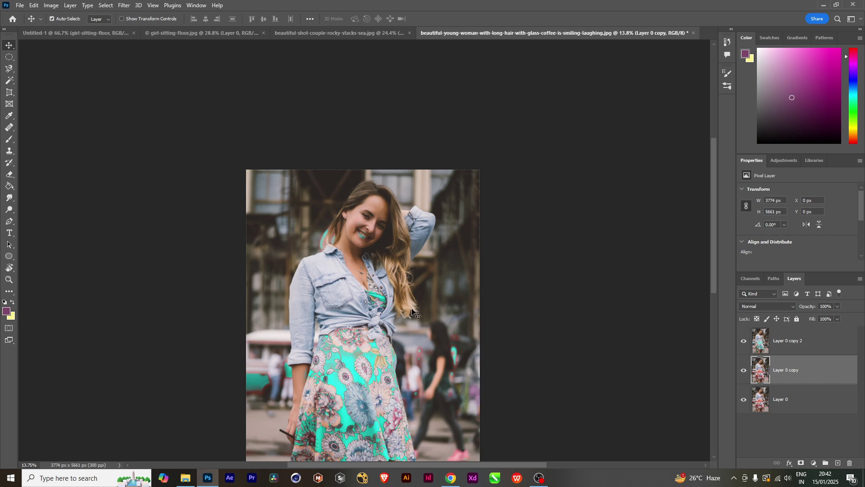
Step: Compare the photo with and without the turquoise dress by toggling the visibility of Layer 0 copy 2
scroll(411, 311, "down", 2)
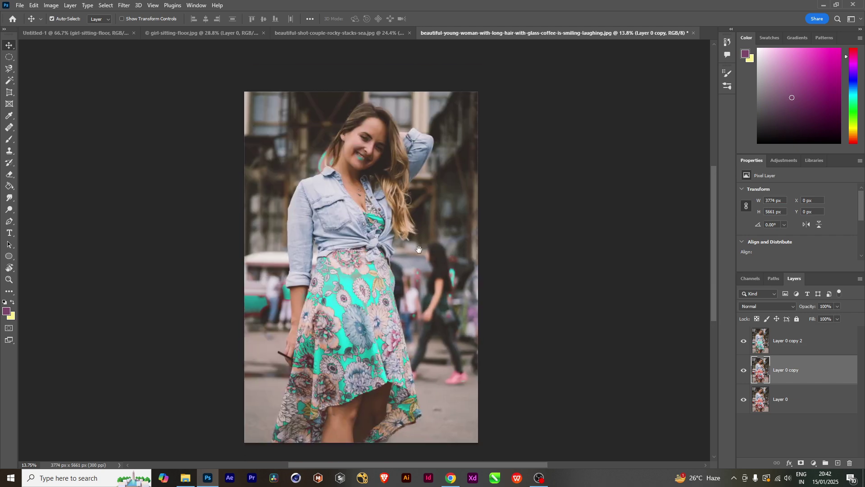
left_click(783, 338)
left_click(743, 341)
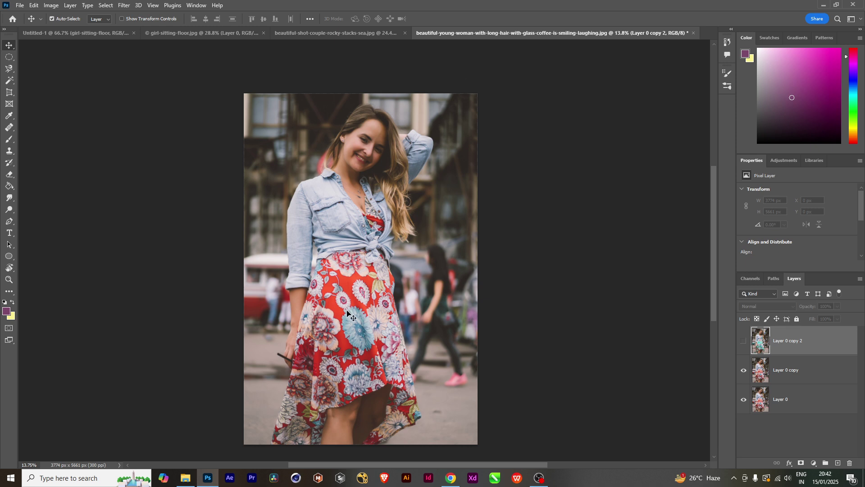
left_click(743, 341)
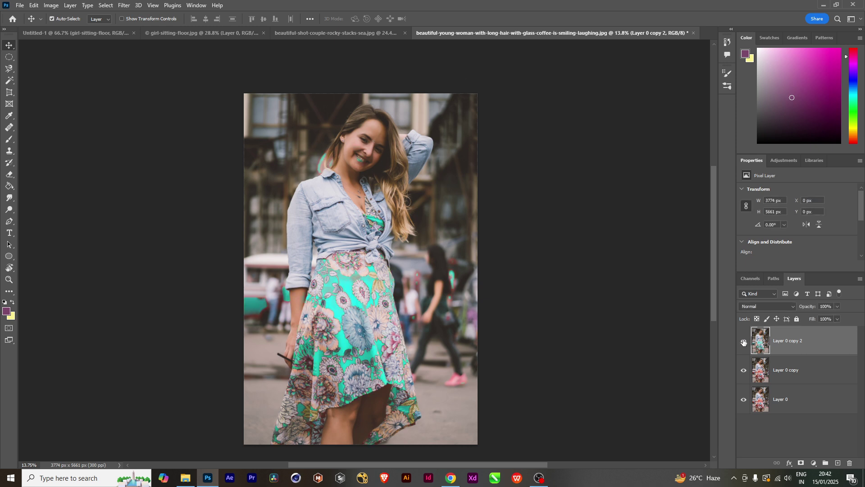
left_click(793, 371)
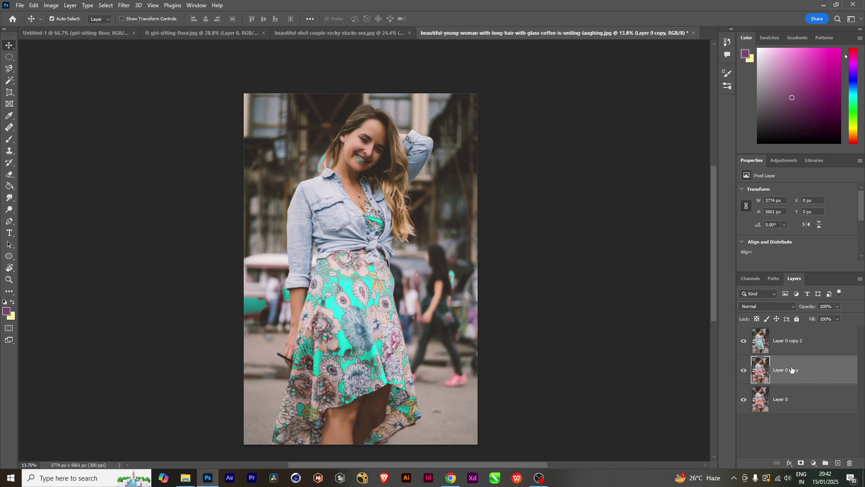
left_click(789, 345)
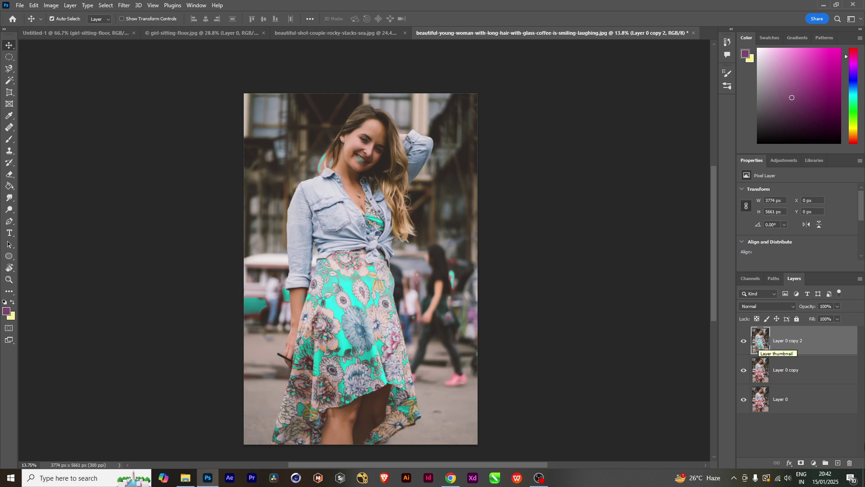
Step: Hide Layer 0 copy 2 and open Replace Color on Layer 0 copy, sampling the skin of the woman's forehead
left_click(744, 341)
left_click(791, 379)
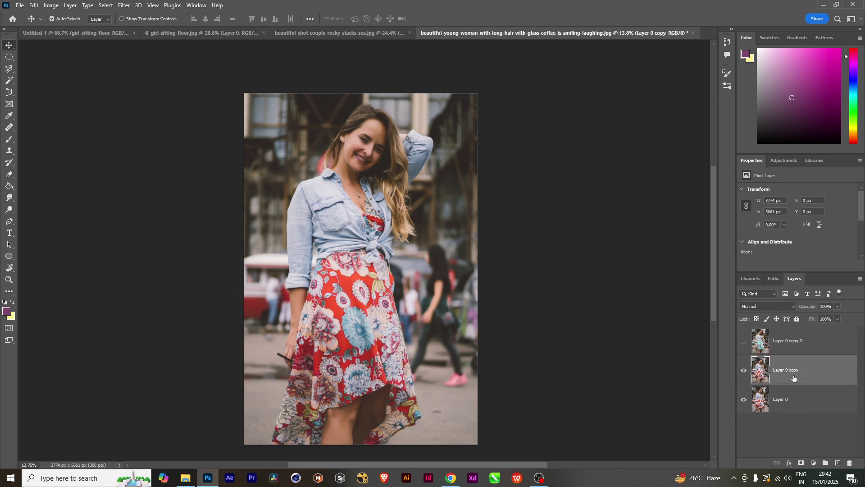
left_click(54, 7)
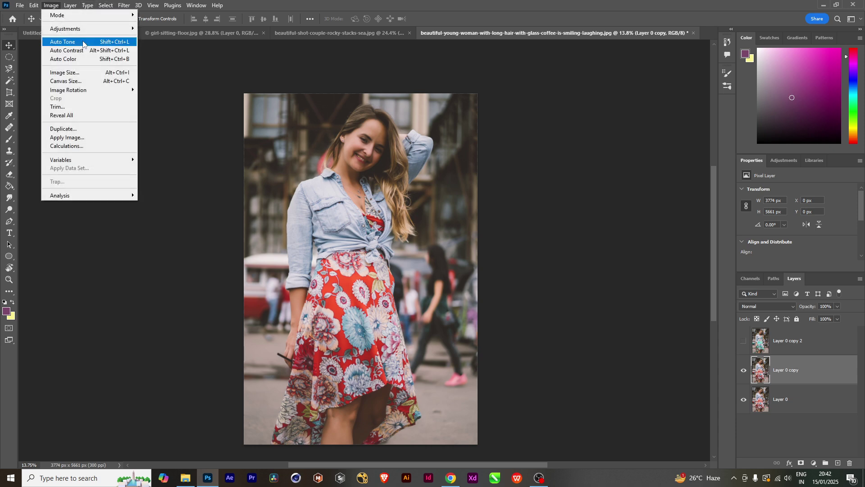
mouse_move(81, 30)
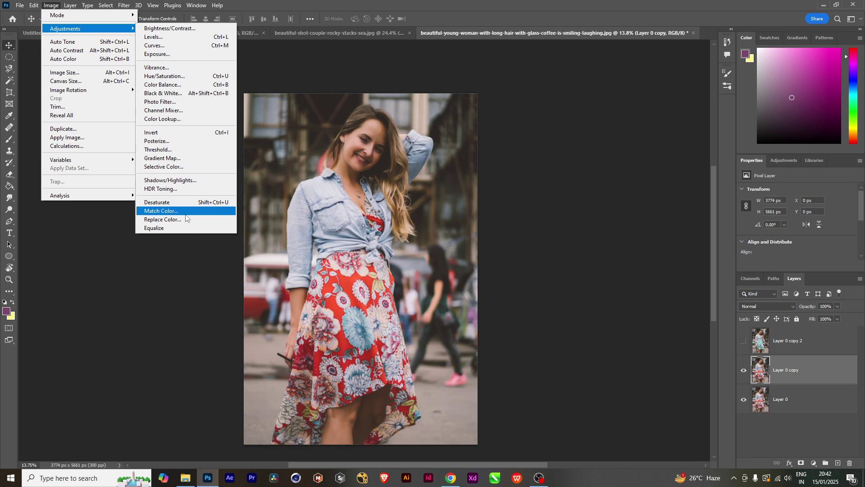
left_click(171, 219)
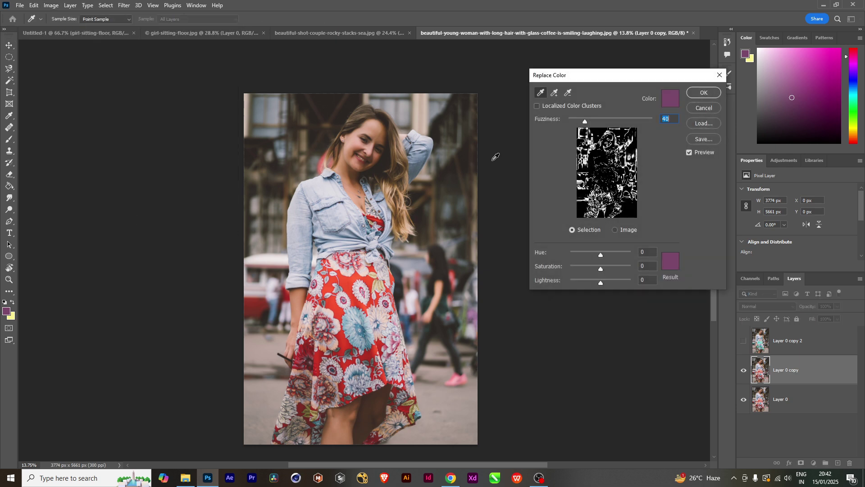
left_click(373, 130)
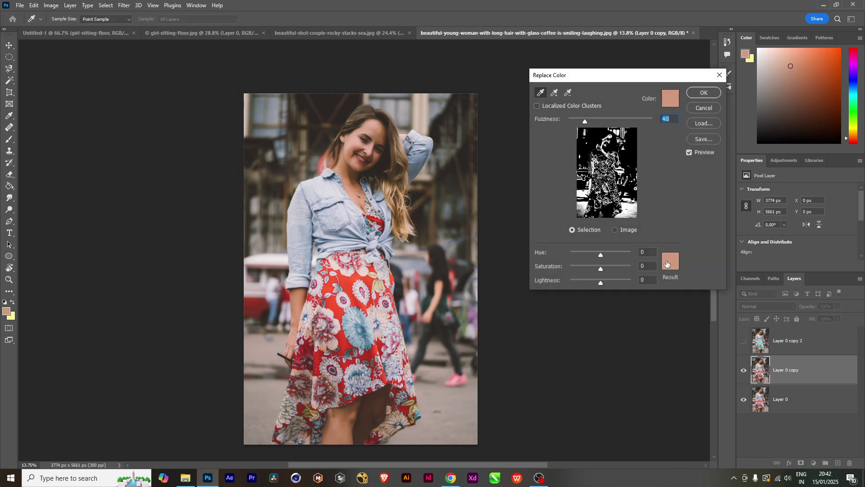
Step: Set the result color for the sampled skin to a warm orange with Hue +1, Saturation +42 and Lightness +8
left_click(672, 263)
left_click(309, 311)
left_click_drag(309, 311, 314, 336)
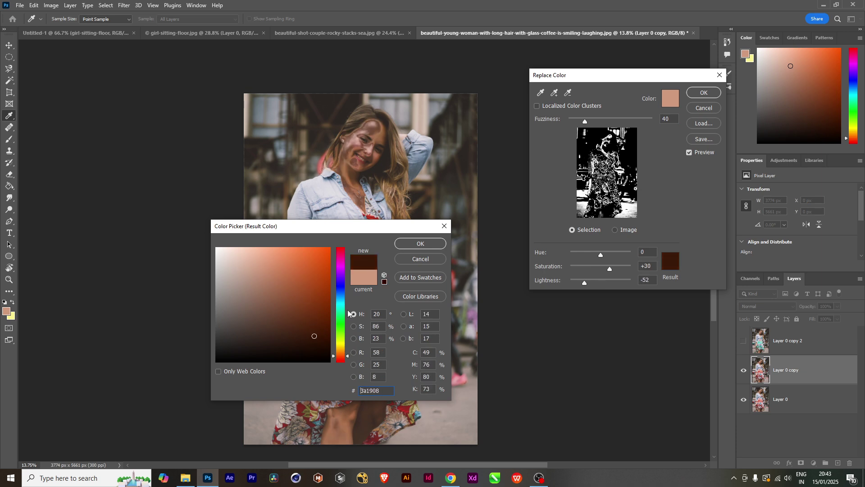
left_click(291, 251)
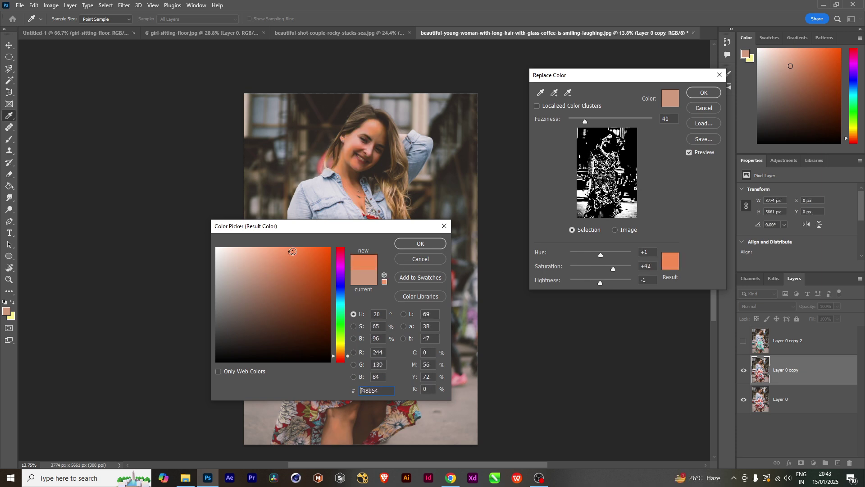
left_click(431, 247)
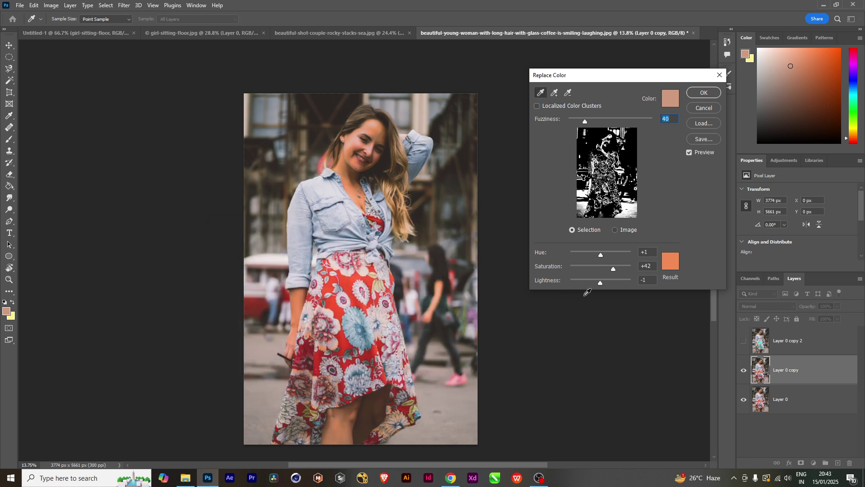
left_click_drag(614, 267, 603, 285)
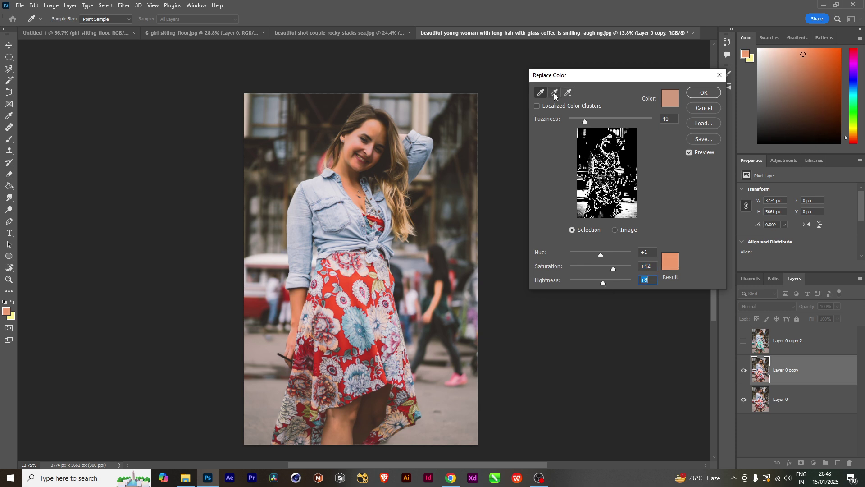
Step: Add the skin tones of the woman's leg, forearm and upper chest to the Replace Color selection
left_click(554, 93)
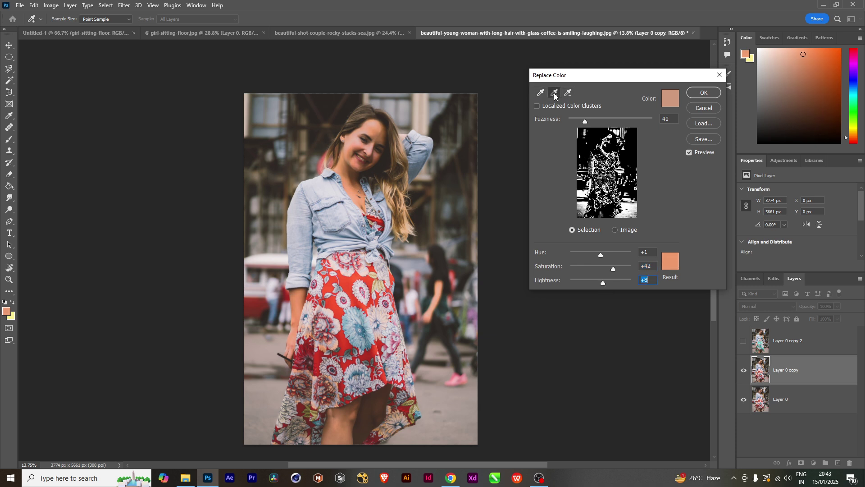
left_click(344, 436)
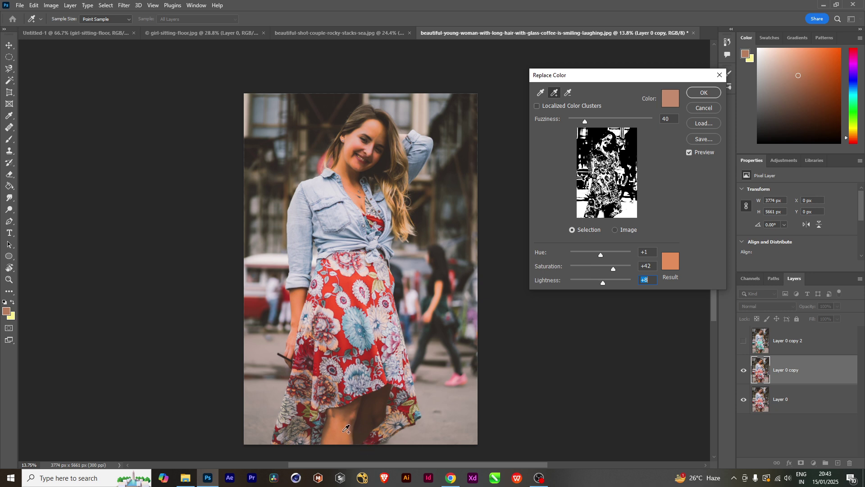
left_click(301, 295)
left_click(359, 195)
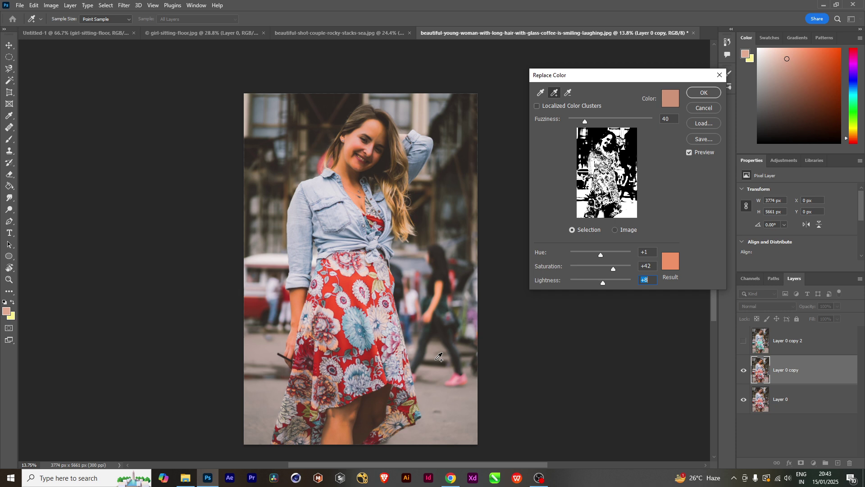
Step: Apply the Replace Color adjustment for the smiling woman's skin to Layer 0 copy
left_click(704, 92)
Step: Place beauty-portrait-charming-woman-posing.jpg from the New folder directory into the document and rasterize its layer
left_click(186, 478)
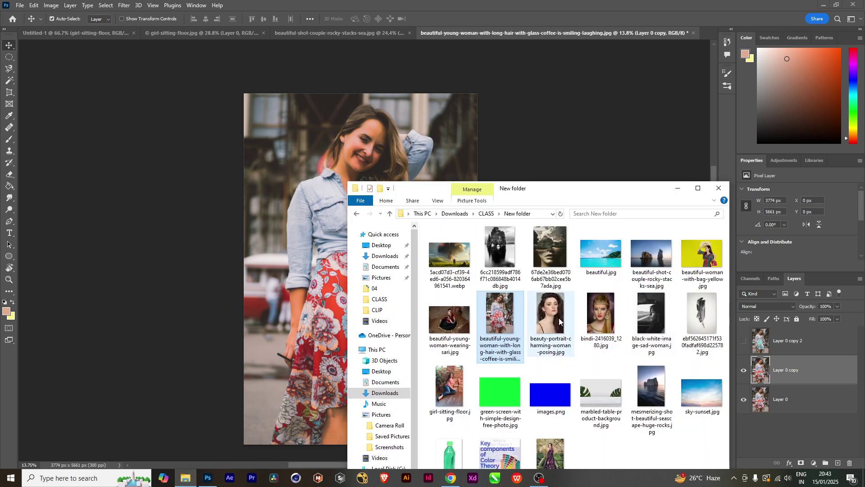
left_click_drag(555, 314, 402, 333)
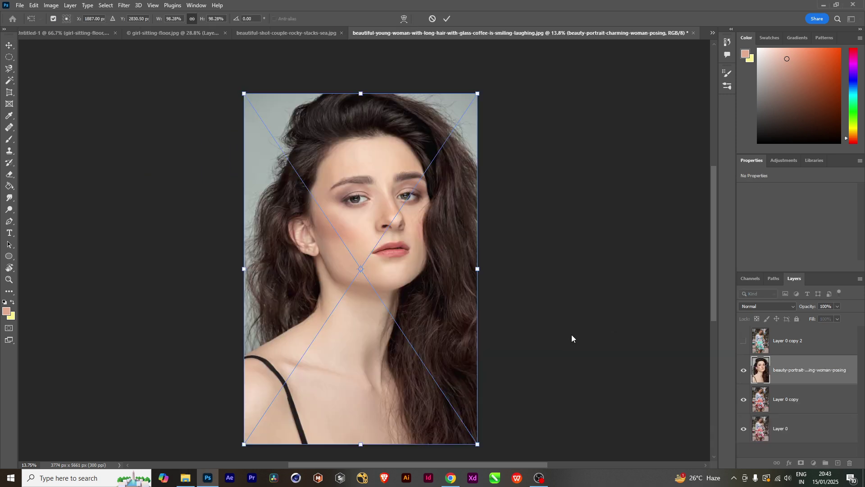
key("Return")
right_click(808, 374)
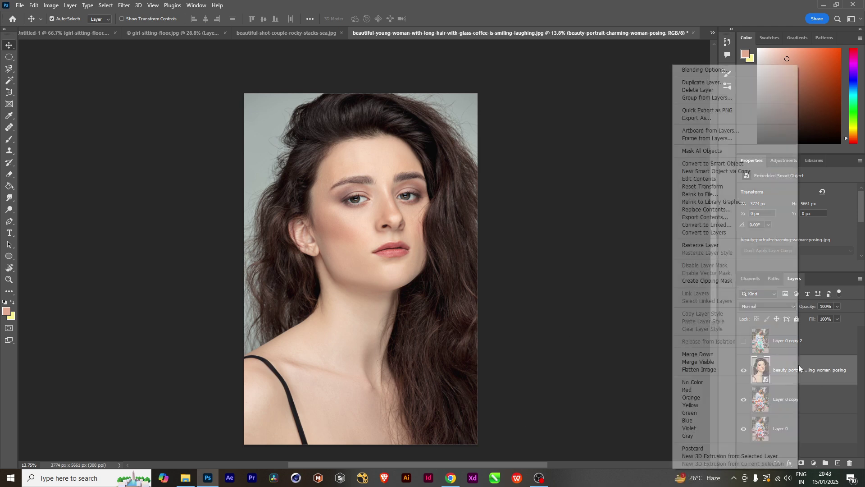
left_click(733, 246)
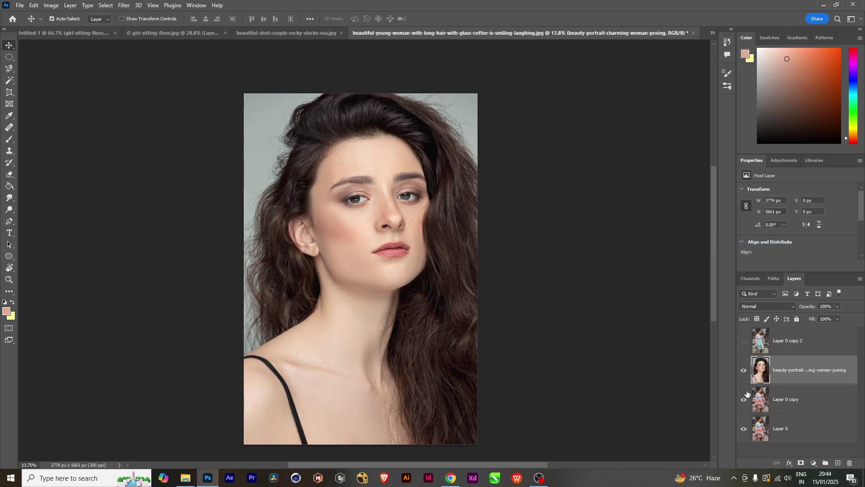
Step: Open Replace Color on the portrait layer and sample the skin of the woman's forehead
left_click(51, 5)
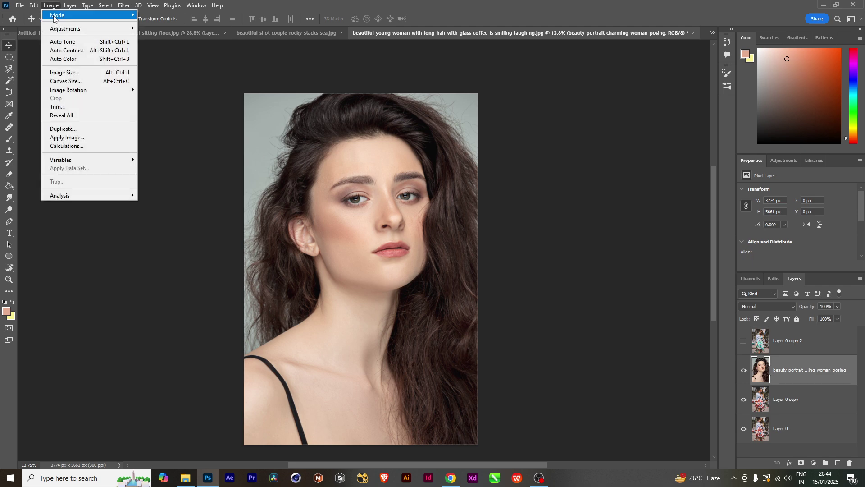
mouse_move(60, 29)
left_click(161, 220)
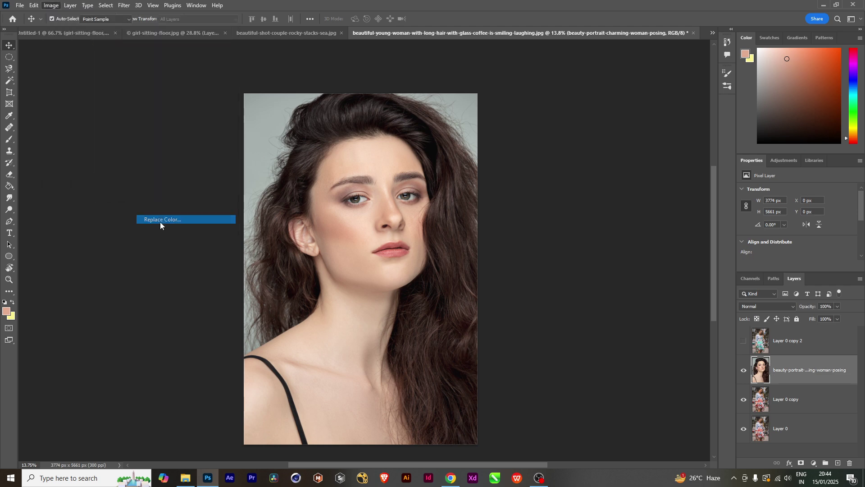
left_click_drag(607, 79, 594, 94)
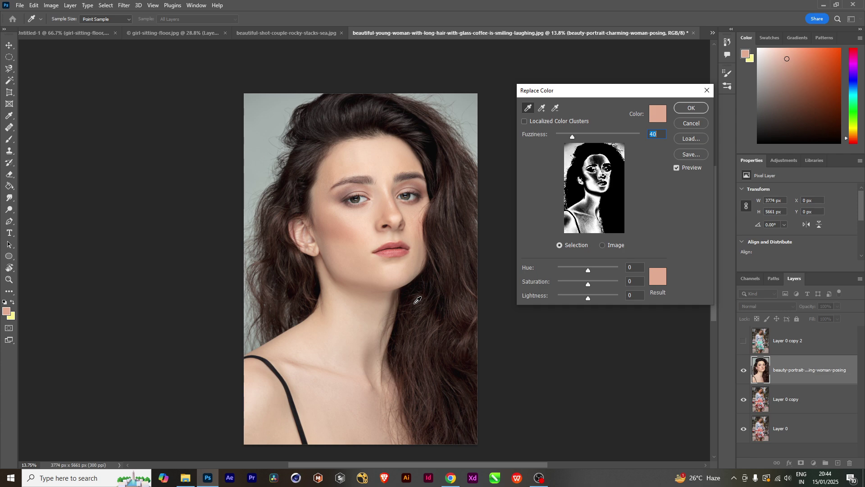
left_click(380, 152)
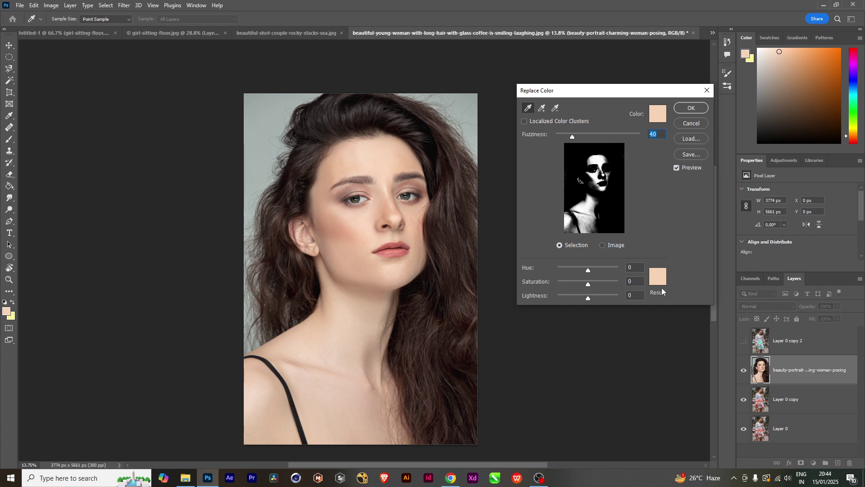
Step: Try an orange result color, ef9b51, for the sampled forehead skin
left_click(659, 280)
mouse_move(295, 274)
left_mouse_down()
mouse_move(307, 333)
mouse_move(291, 316)
mouse_move(286, 293)
mouse_move(272, 291)
mouse_move(278, 250)
mouse_move(266, 256)
mouse_move(292, 255)
left_mouse_up()
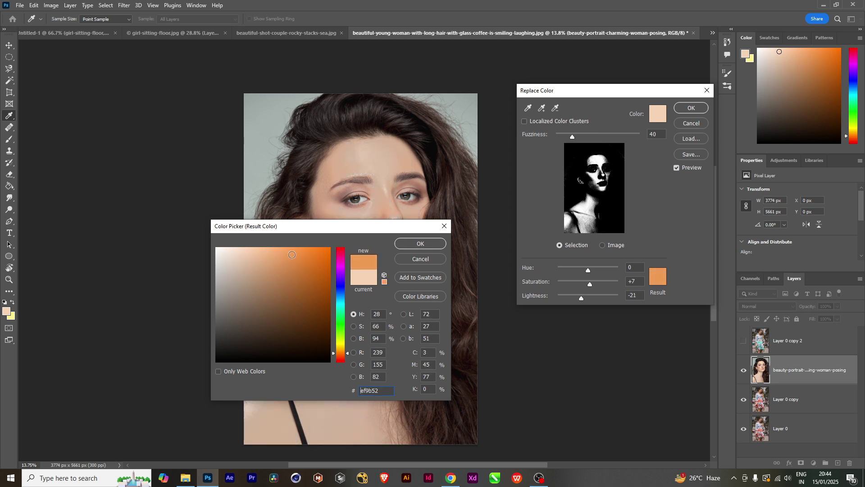
left_click_drag(347, 229, 287, 294)
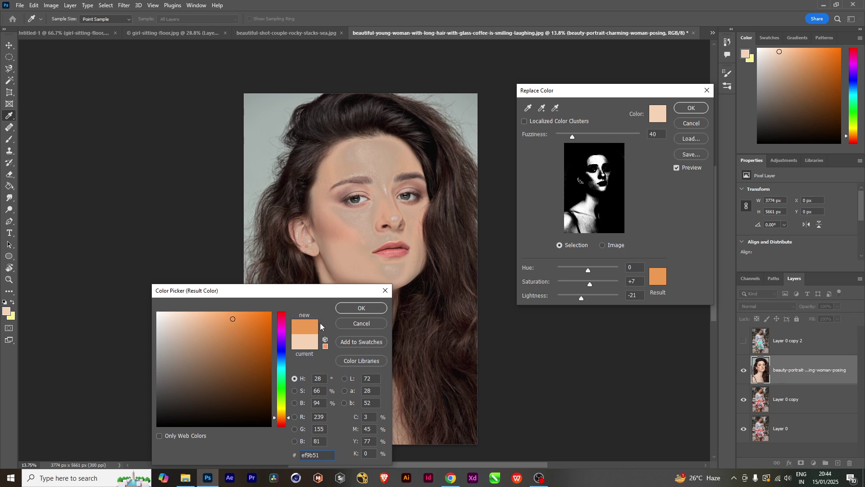
left_click(385, 290)
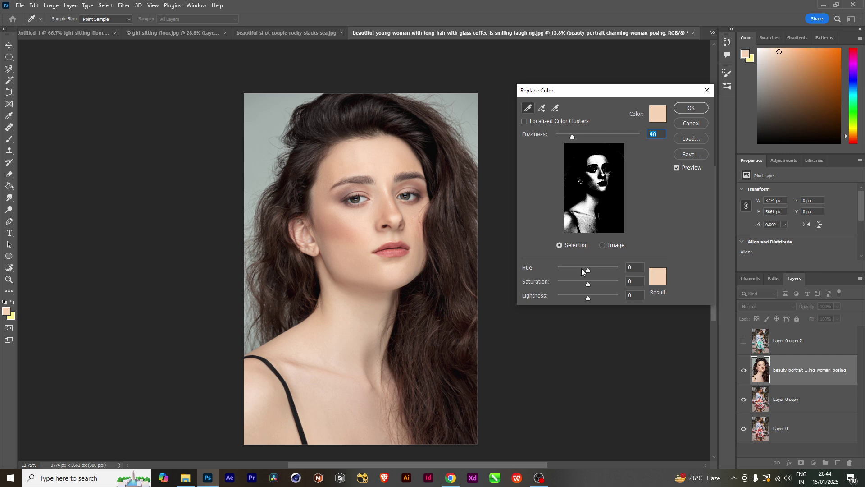
Step: Try Hue values of -33 and +15 on the sampled forehead skin
mouse_move(588, 271)
left_mouse_down()
mouse_move(572, 272)
mouse_move(583, 278)
left_mouse_up()
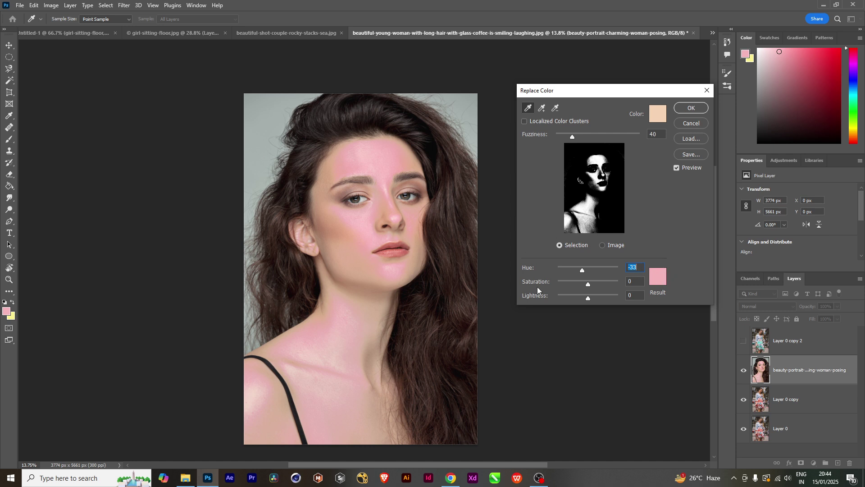
left_click_drag(580, 271, 590, 275)
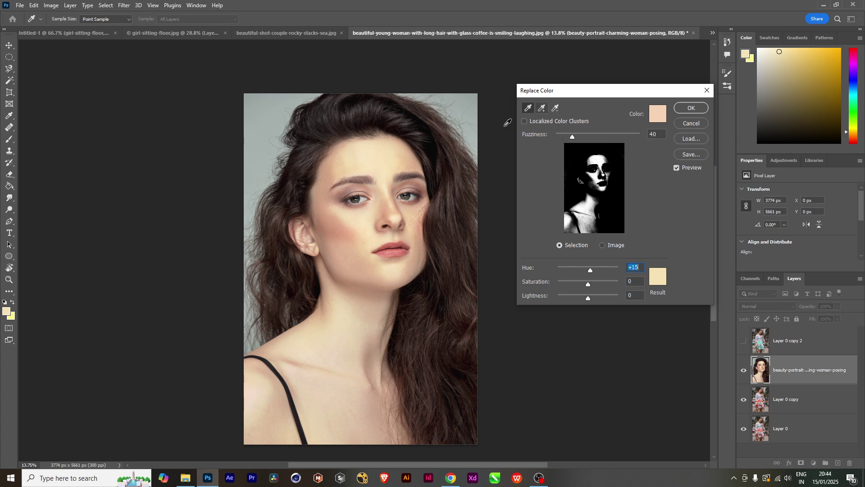
Step: Sample the shaded cheek skin and try a pinker tone with Hue -9, Saturation +16 and Lightness +7
left_click(333, 233)
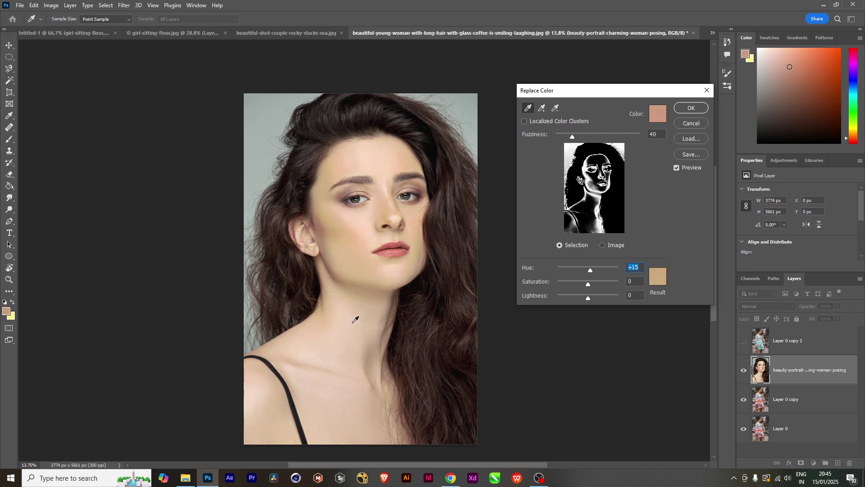
left_click_drag(590, 272, 589, 297)
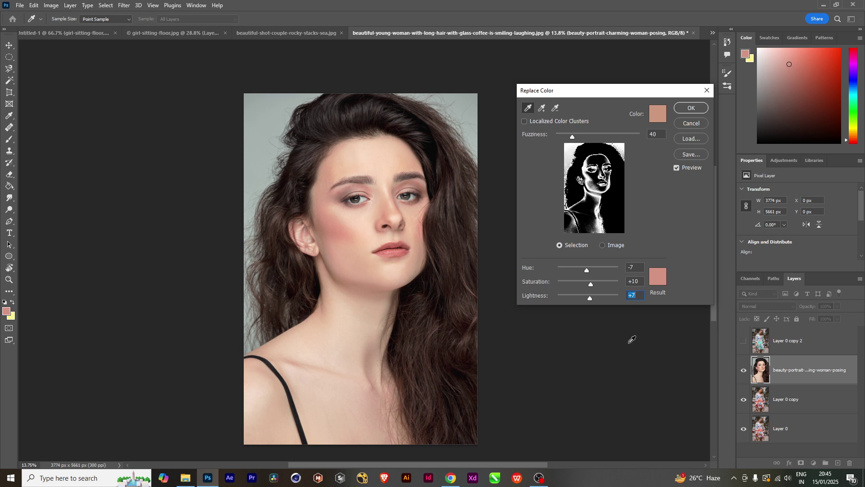
left_click_drag(587, 269, 593, 281)
Step: Sample the dark hair above the forehead and set its result color to red with Hue -9, Saturation +70 and Lightness +20
left_click(367, 107)
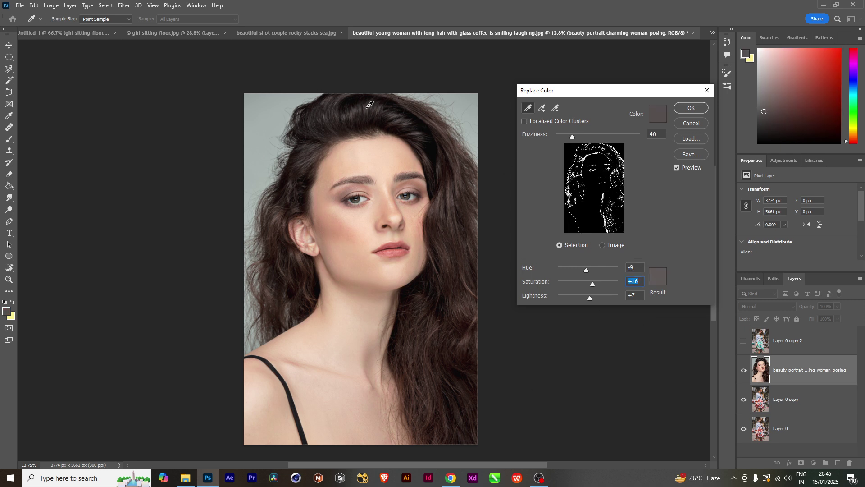
left_click_drag(586, 268, 618, 277)
left_click(661, 286)
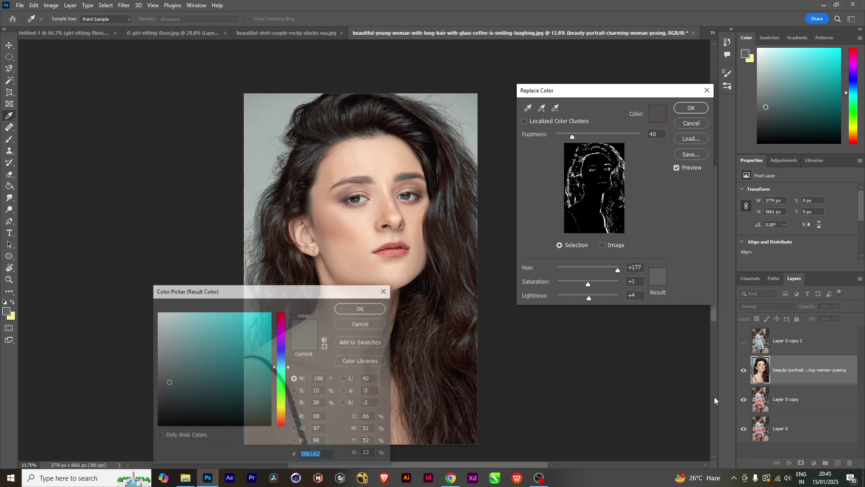
left_click(282, 313)
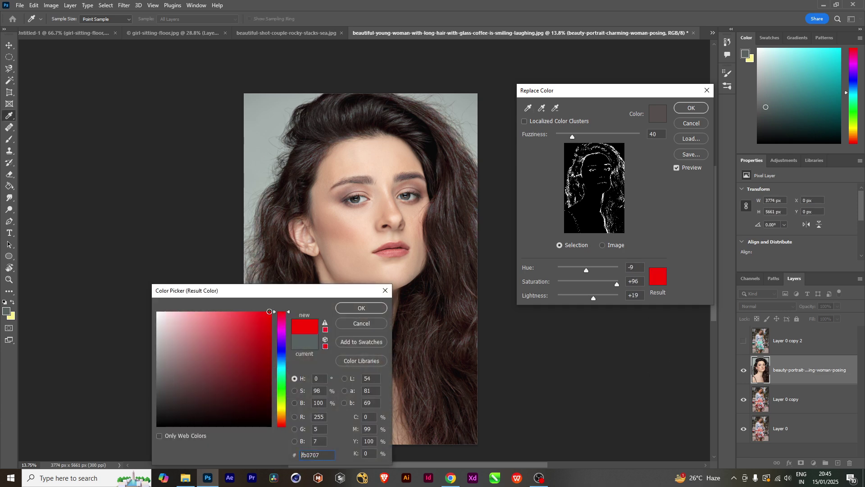
left_click(266, 321)
left_click(261, 330)
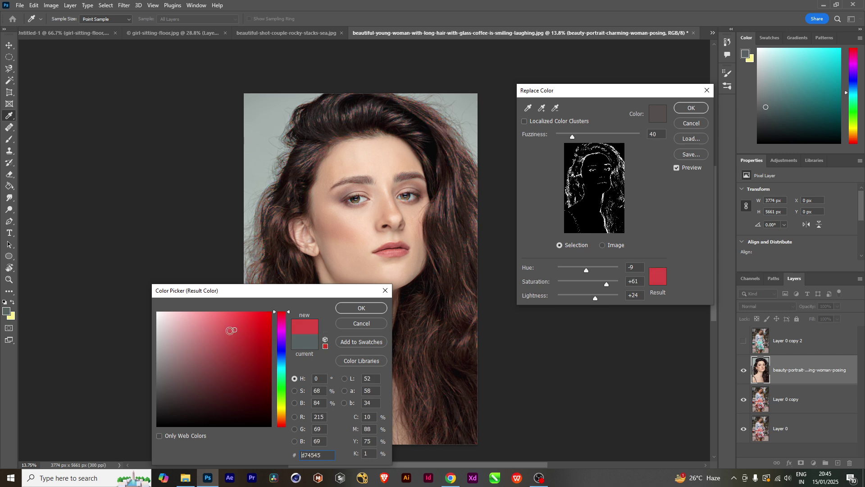
mouse_move(230, 329)
left_mouse_down()
mouse_move(228, 356)
mouse_move(230, 324)
mouse_move(249, 325)
left_mouse_up()
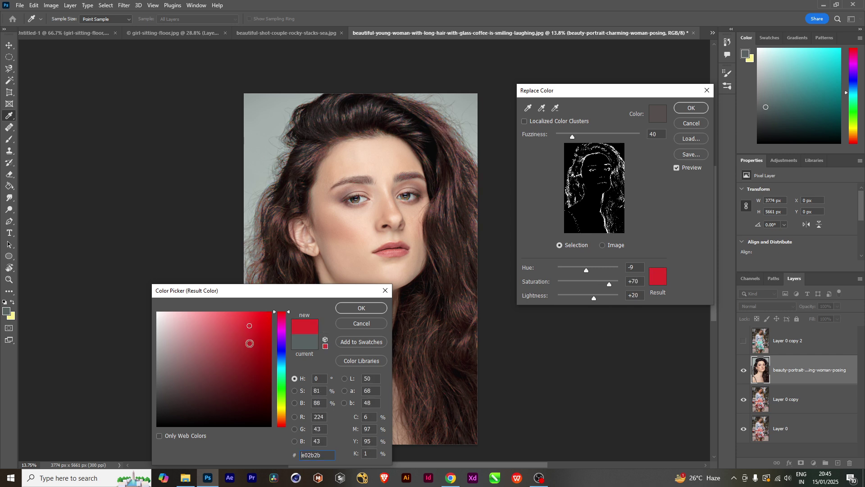
left_click(361, 309)
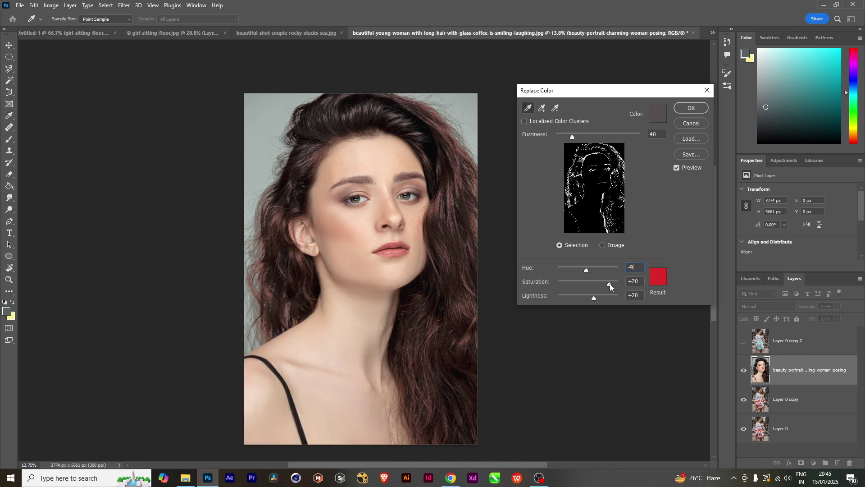
Step: Refine the hair replacement to Saturation +76 and Lightness +4, and apply it to the portrait layer
left_click_drag(610, 283, 589, 299)
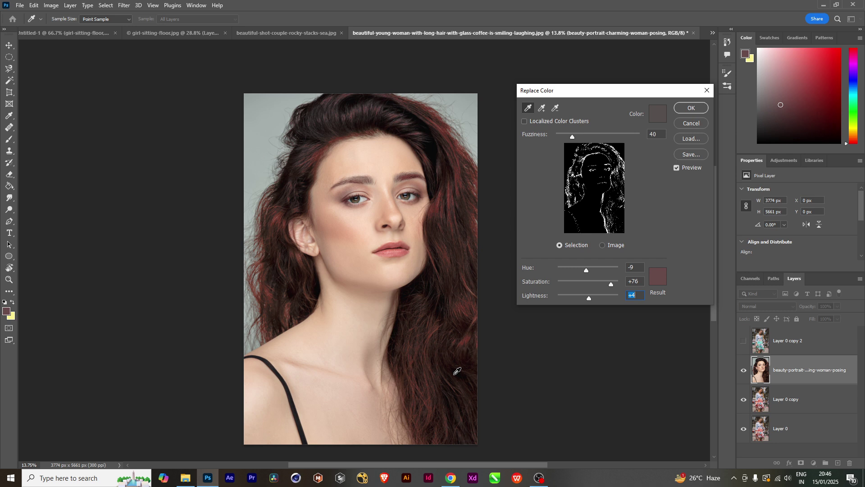
left_click(690, 108)
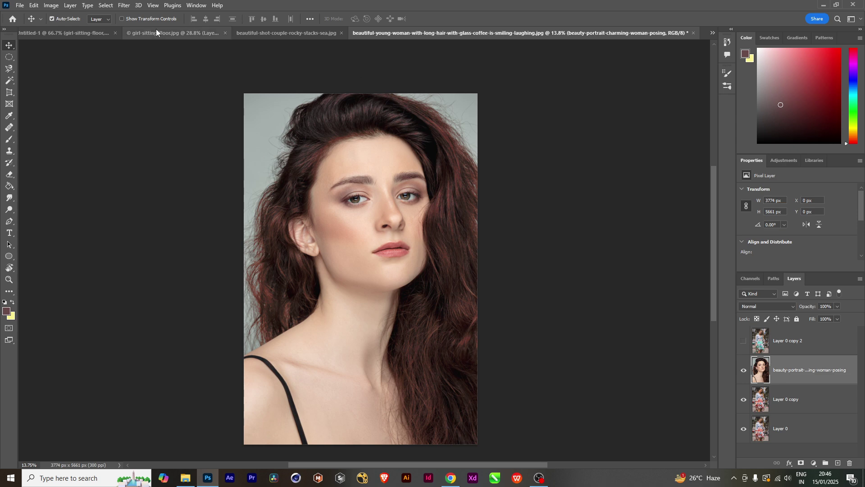
Step: Invert the portrait layer's colors, and invert them again to restore the original colors
left_click(51, 5)
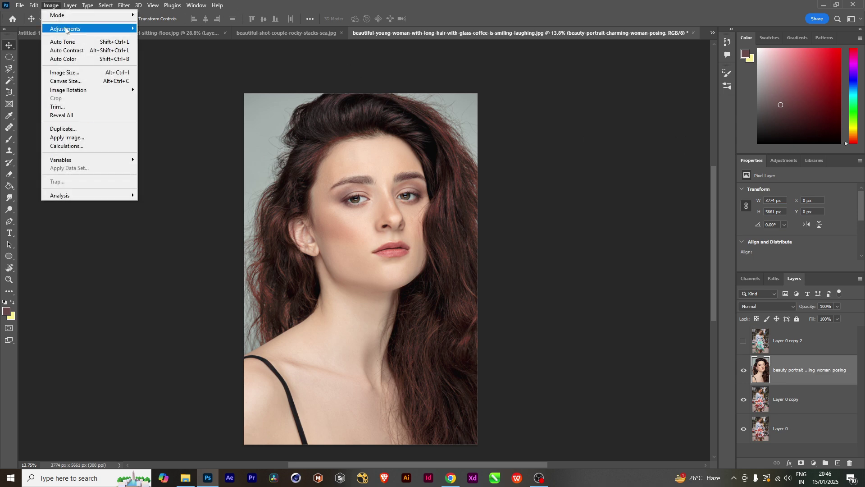
mouse_move(77, 29)
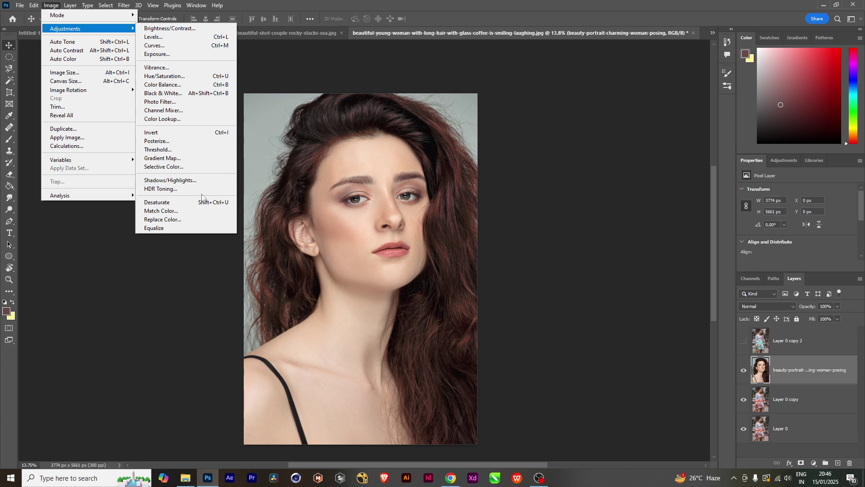
left_click(223, 134)
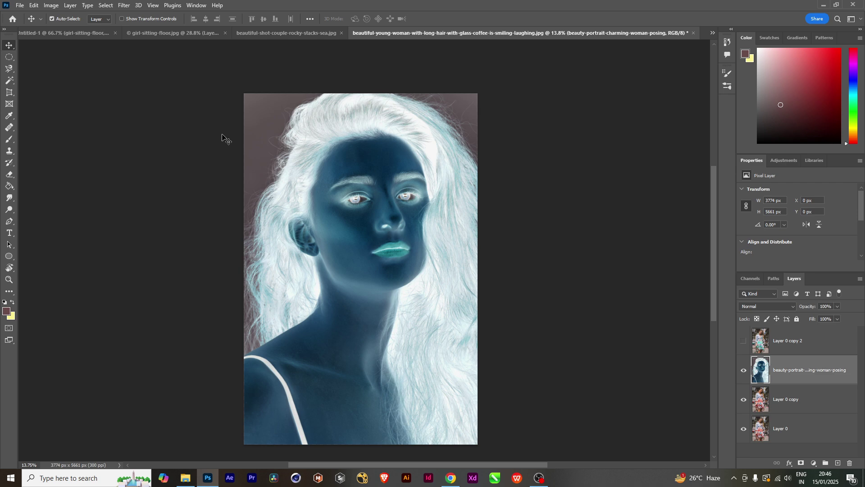
key("ctrl+i")
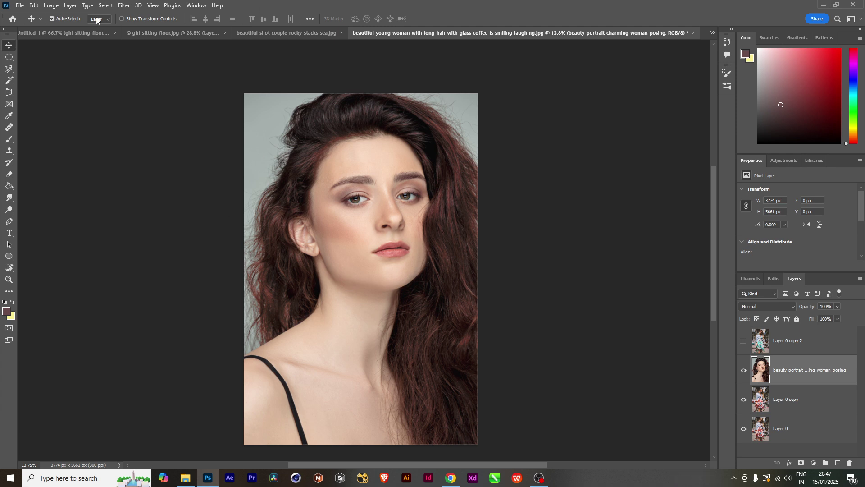
Step: Desaturate the portrait layer and undo the desaturation
left_click(51, 5)
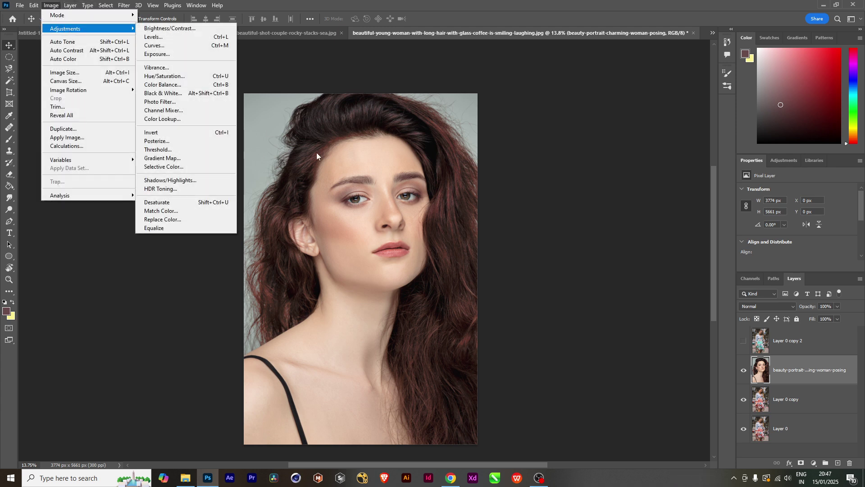
left_click(212, 202)
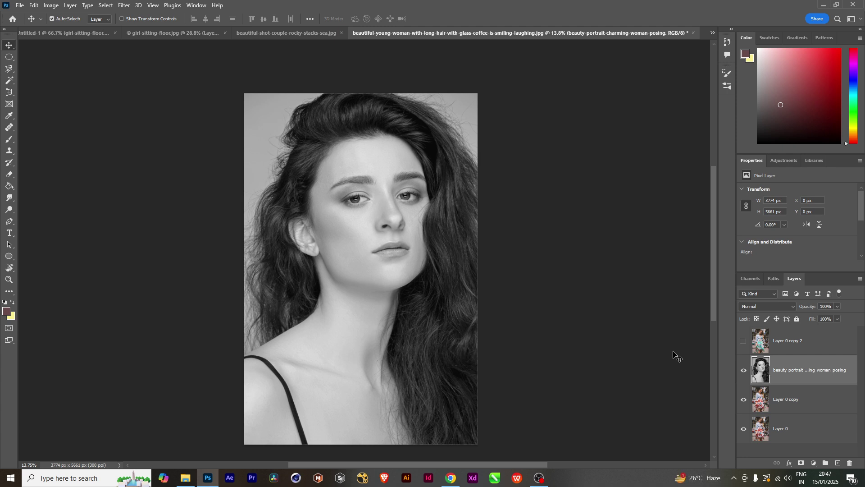
key("ctrl+z")
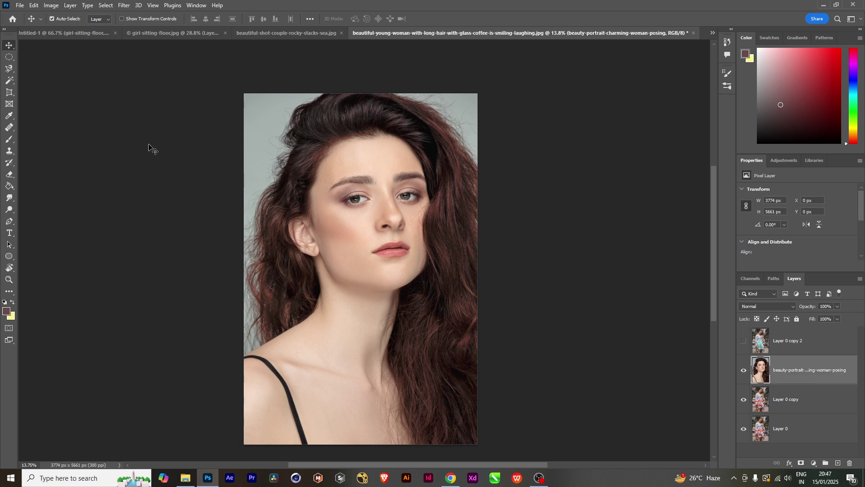
Step: Preview the Black & White adjustment with the Default preset on the portrait layer, and close it without applying
left_click(57, 5)
mouse_move(76, 32)
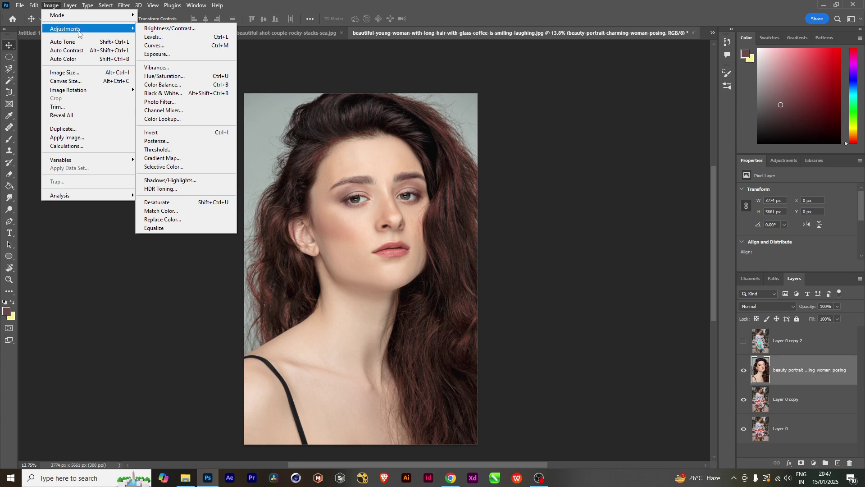
left_click(163, 93)
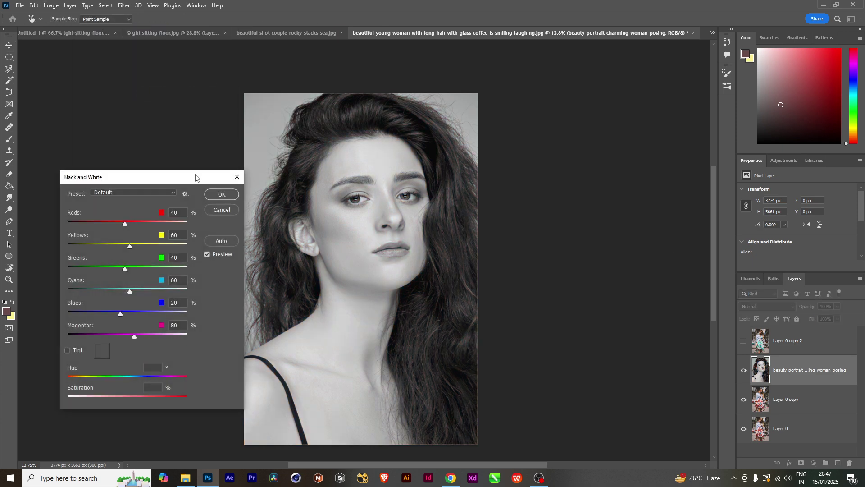
left_click_drag(187, 180, 649, 107)
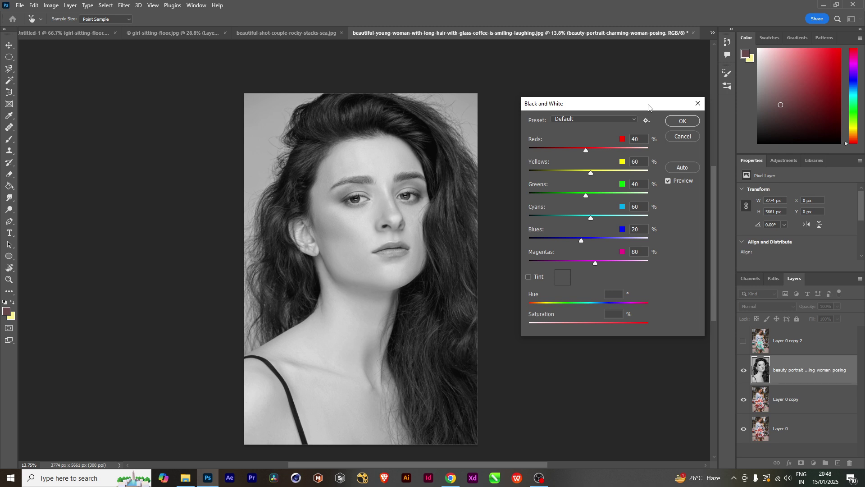
left_click(698, 103)
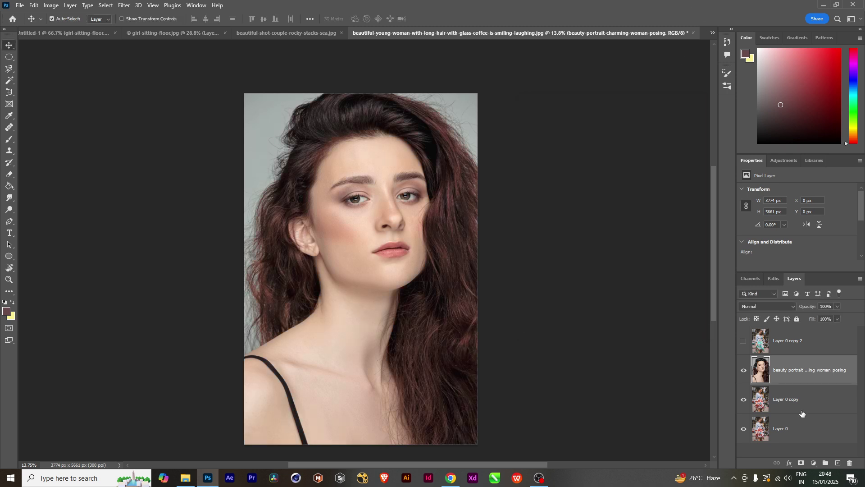
Step: Hide the portrait layer so the smiling woman's photo shows
left_click(743, 370)
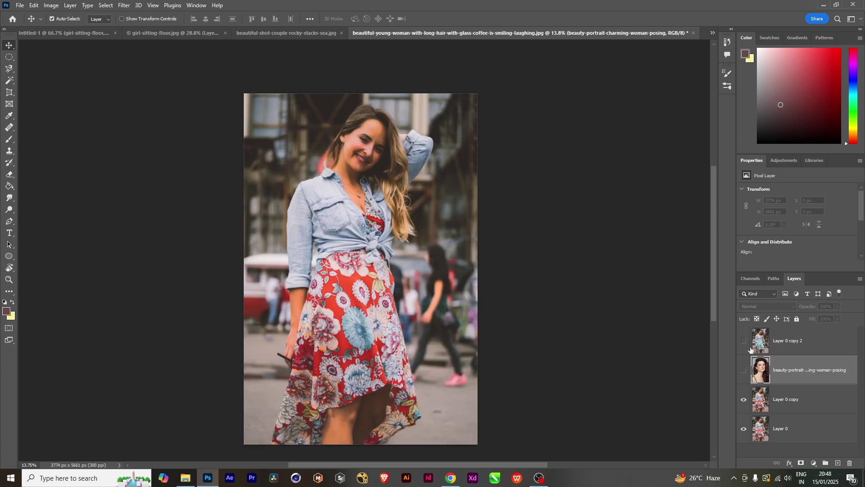
Step: Hide Layer 0 copy and select Layer 0 as the only visible layer
left_click(810, 354)
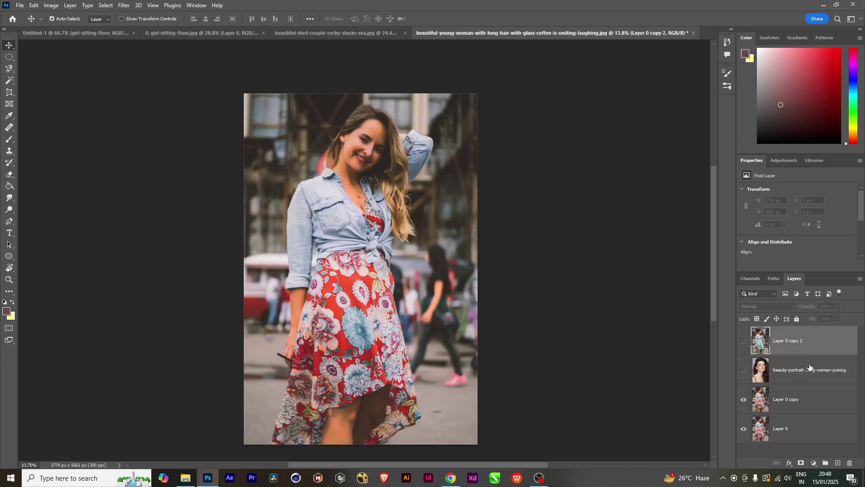
left_click(744, 400)
left_click(744, 428)
left_click(794, 432)
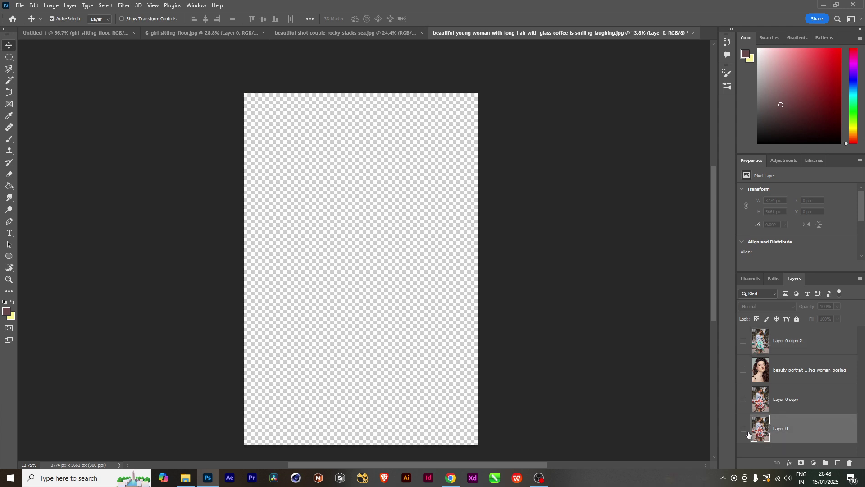
left_click(744, 429)
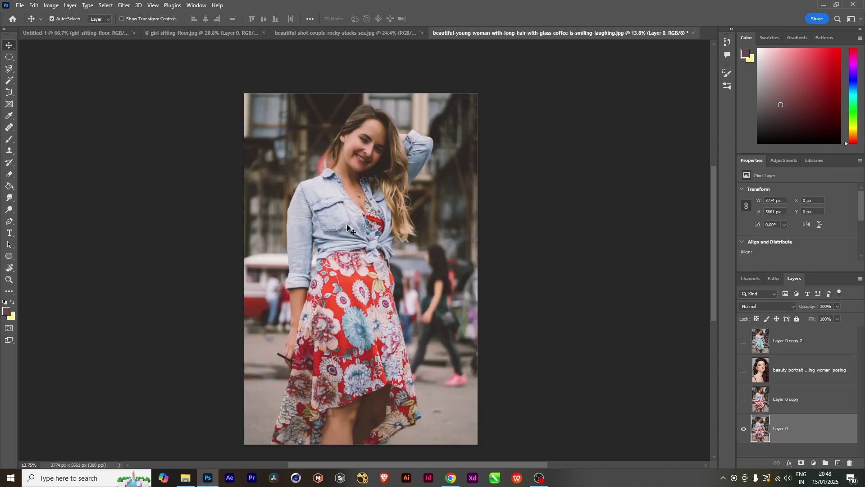
Step: Preview the Black & White adjustment on Layer 0 with the Green Filter and Neutral Density presets
left_click(52, 6)
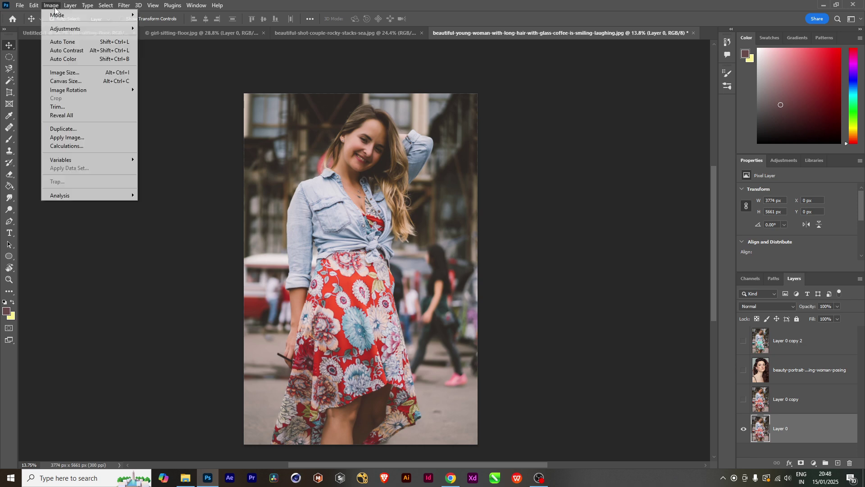
mouse_move(62, 29)
left_click(162, 93)
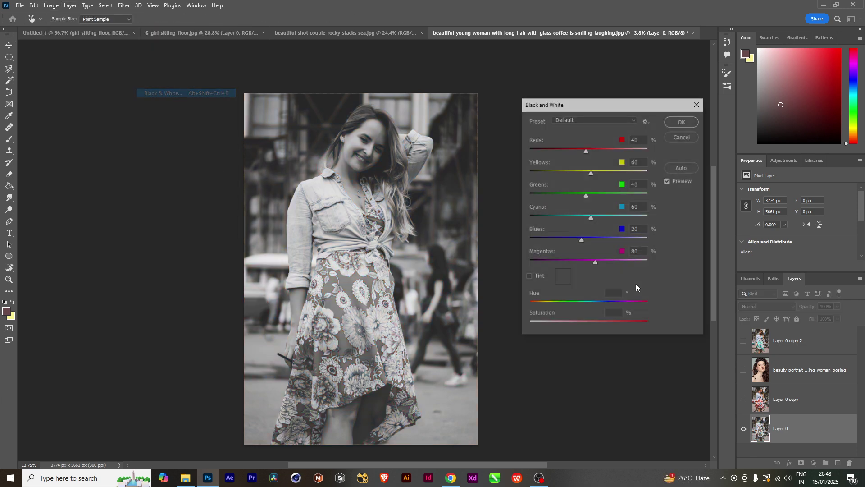
left_click_drag(570, 105, 555, 80)
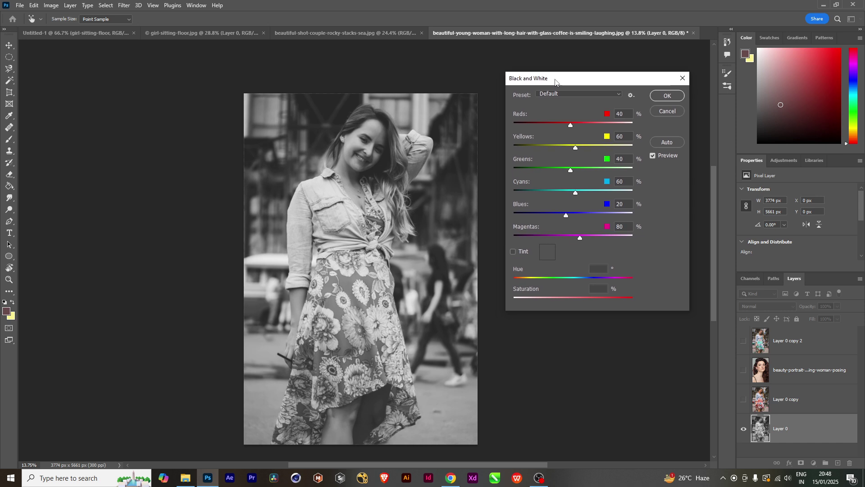
left_click_drag(555, 81, 548, 94)
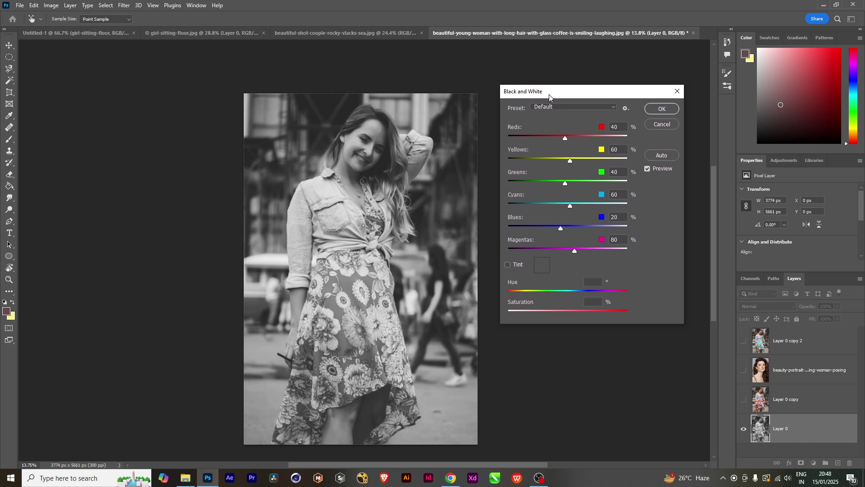
left_click(581, 108)
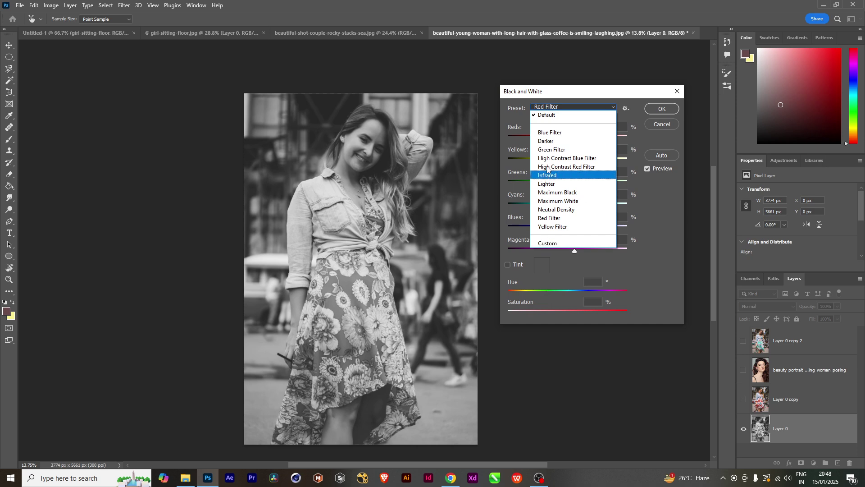
left_click(551, 150)
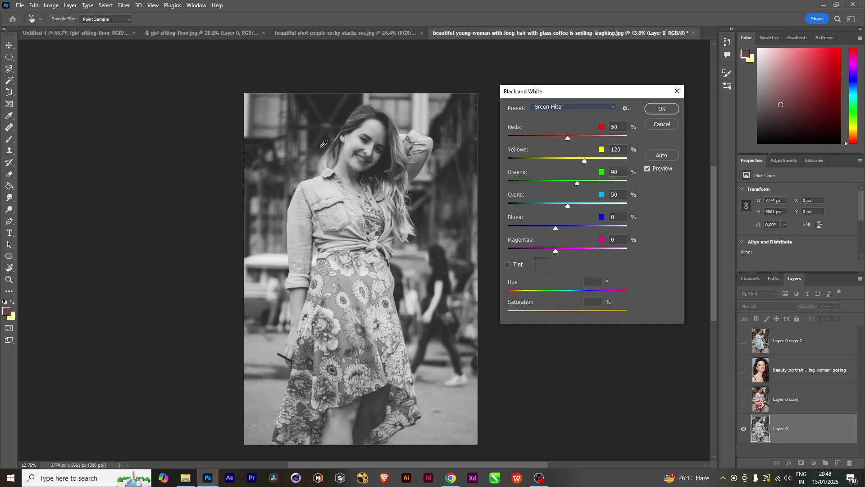
left_click(582, 107)
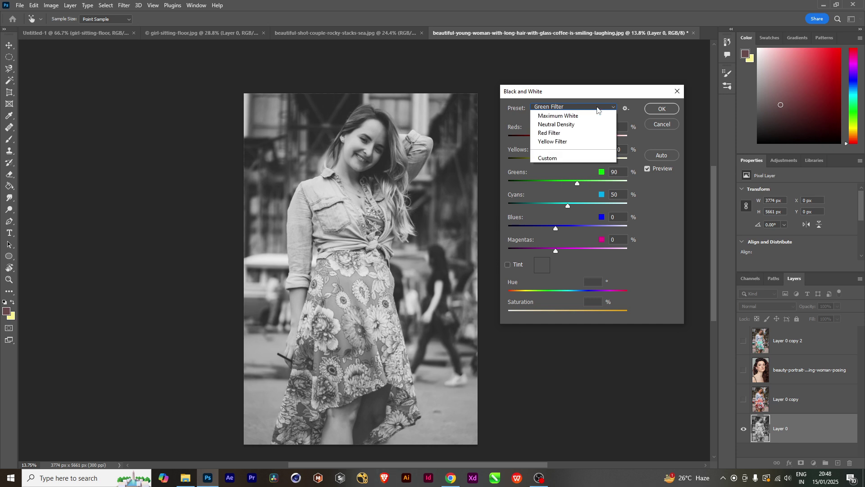
left_click(566, 209)
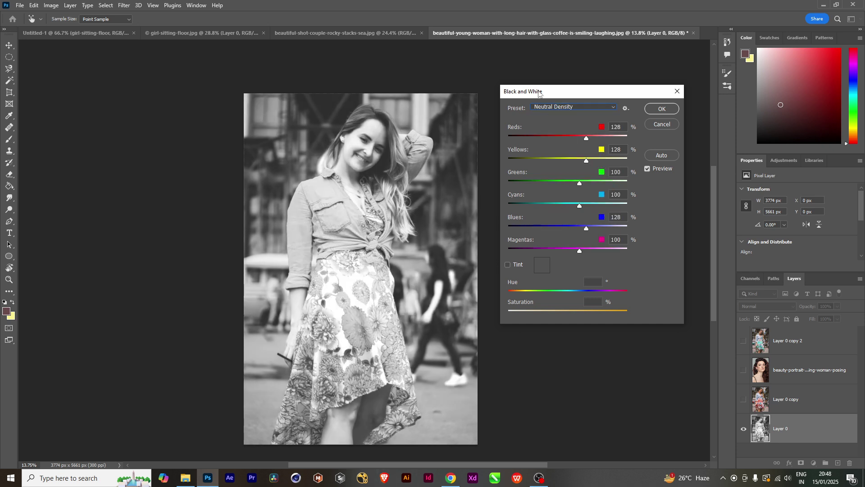
Step: Preview the Infrared, High Contrast Blue Filter and Red Filter presets, and return the Black & White adjustment to Default
left_click(540, 107)
left_click(565, 175)
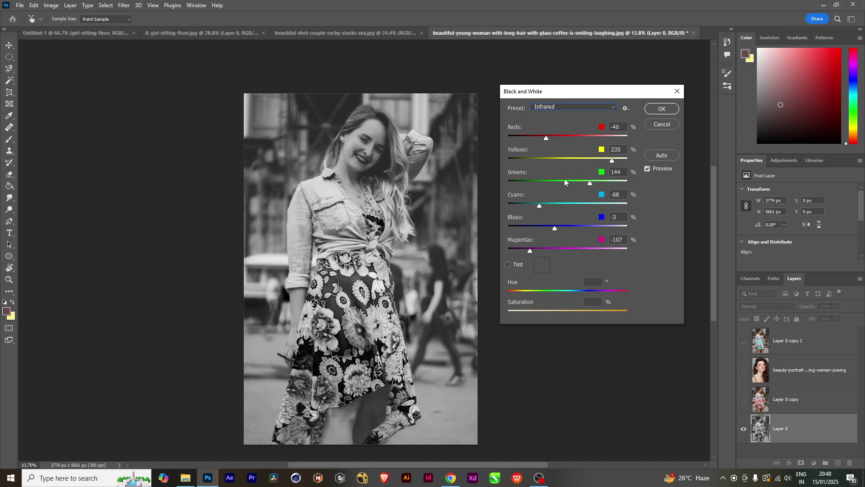
left_click(558, 107)
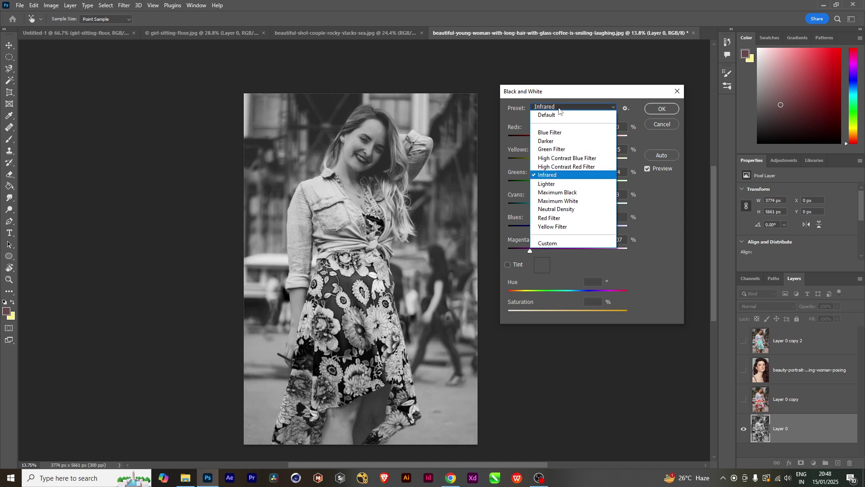
left_click(564, 157)
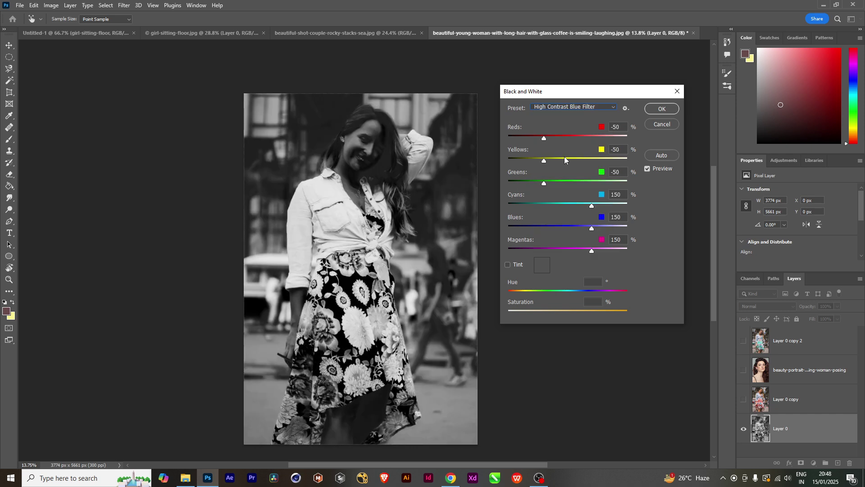
left_click(549, 106)
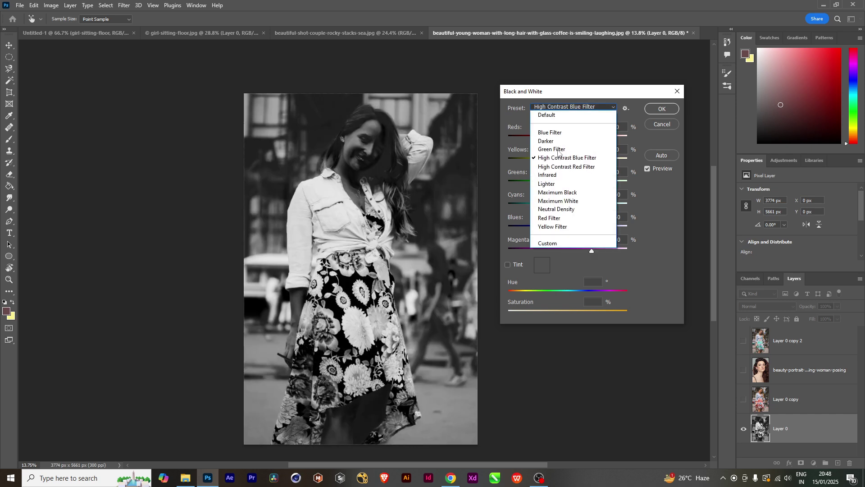
left_click(550, 217)
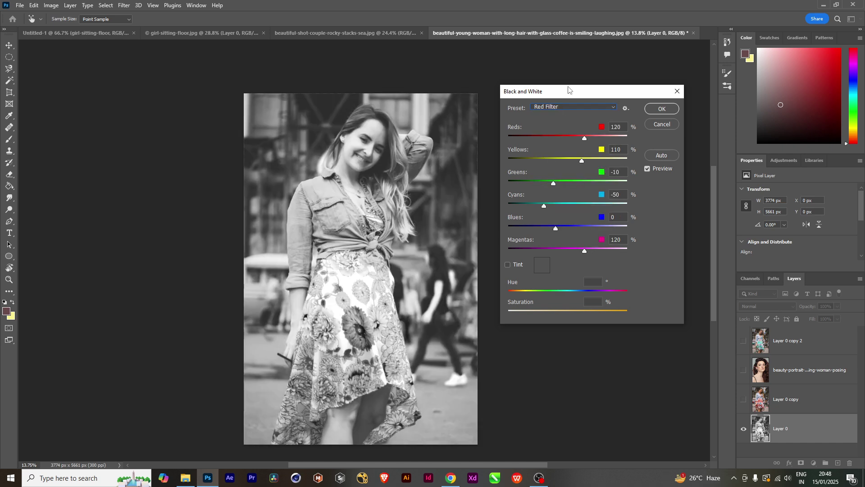
left_click(547, 108)
left_click(549, 113)
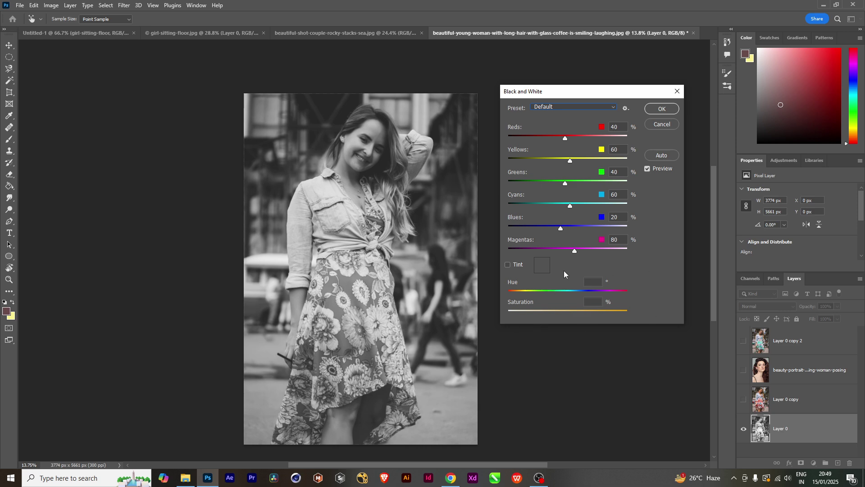
Step: Try a Black & White tint at 23% saturation with hues 57, 173 and 35, and turn the tint off
left_click(508, 265)
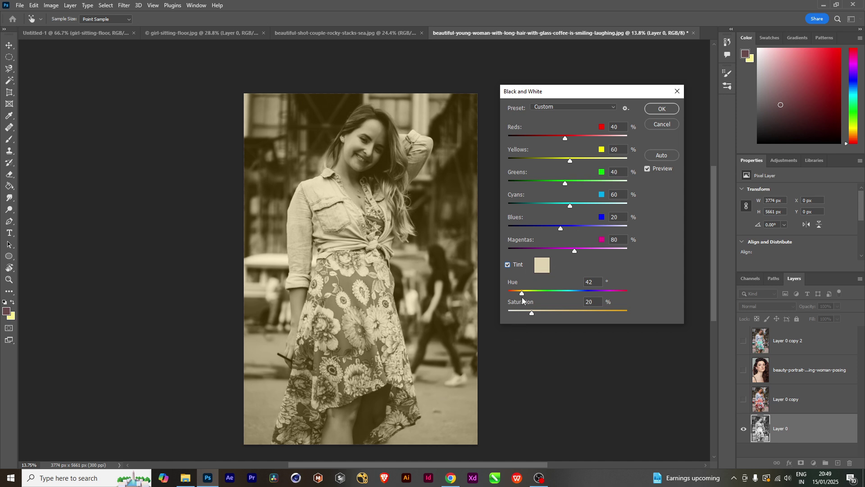
mouse_move(523, 293)
left_mouse_down()
mouse_move(568, 299)
mouse_move(538, 302)
mouse_move(599, 299)
mouse_move(527, 309)
left_mouse_up()
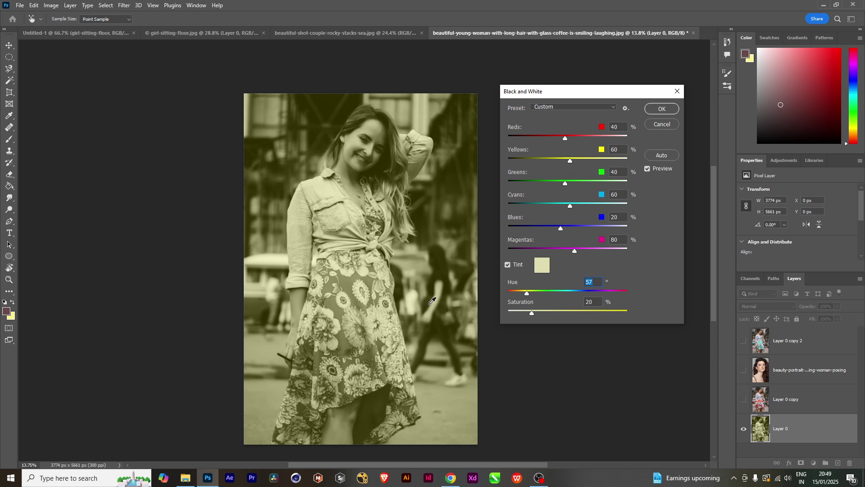
mouse_move(532, 314)
left_mouse_down()
mouse_move(564, 314)
mouse_move(536, 316)
left_mouse_up()
left_click_drag(534, 294, 566, 294)
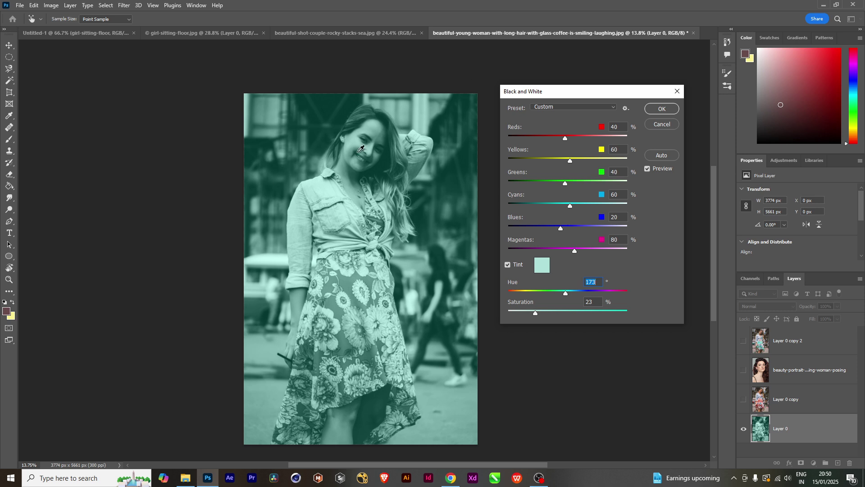
left_click_drag(566, 293, 520, 292)
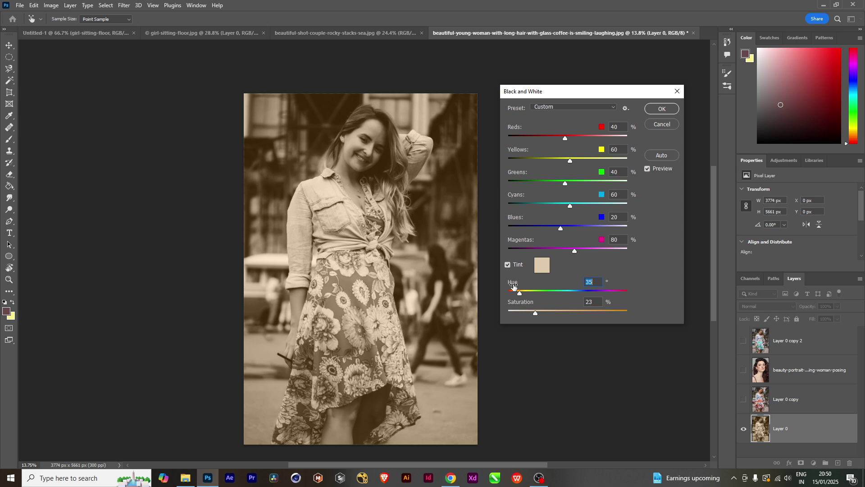
left_click(507, 265)
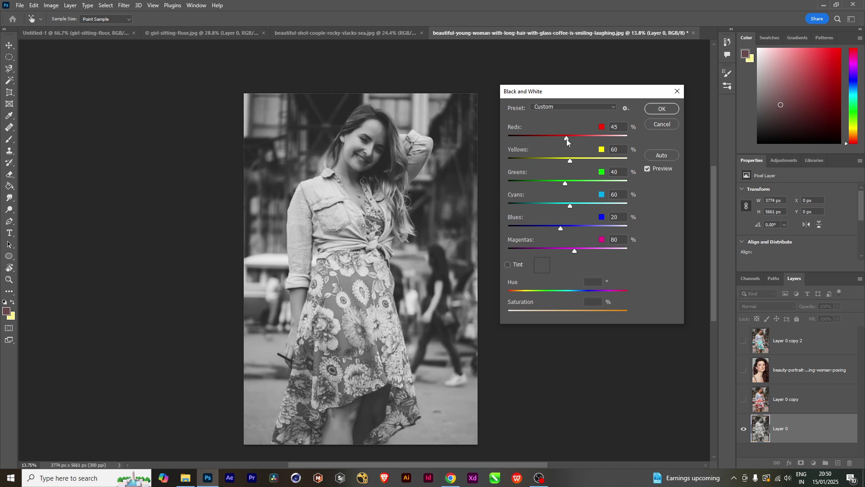
Step: Try Reds values of 34%, -94% and 25% in the Black & White adjustment
left_click_drag(566, 139, 564, 139)
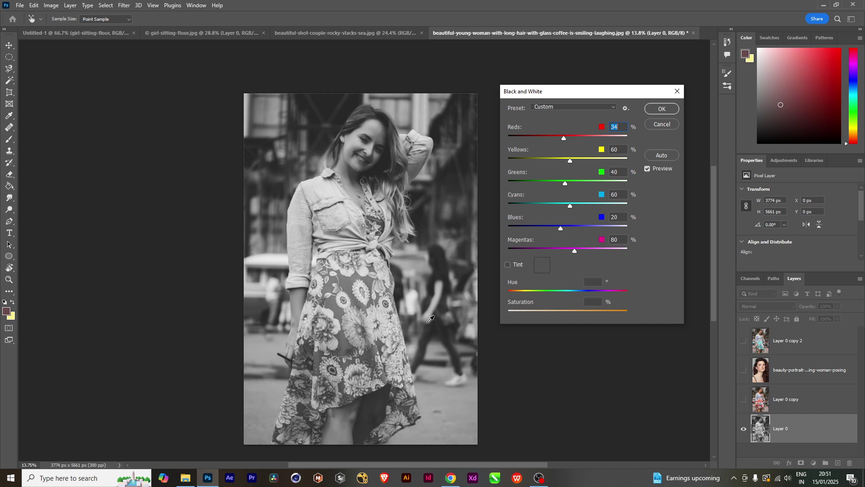
left_click_drag(564, 138, 535, 165)
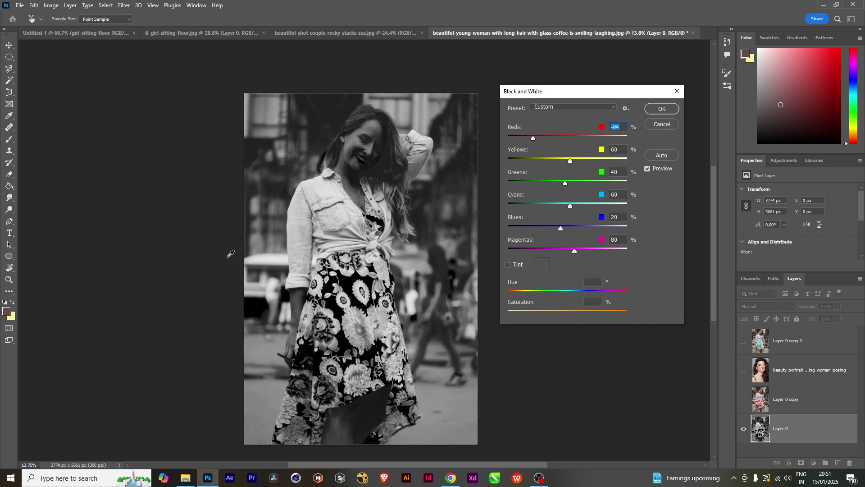
left_click_drag(536, 139, 564, 139)
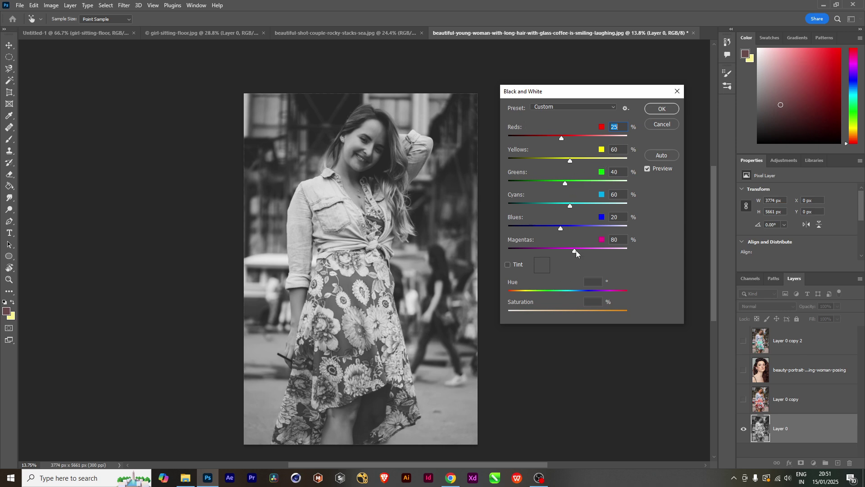
Step: Try Blues at 138% and 83% in the Black & White adjustment, and close it without applying
mouse_move(561, 228)
left_mouse_down()
mouse_move(596, 228)
mouse_move(559, 228)
left_mouse_up()
left_click_drag(559, 228, 588, 245)
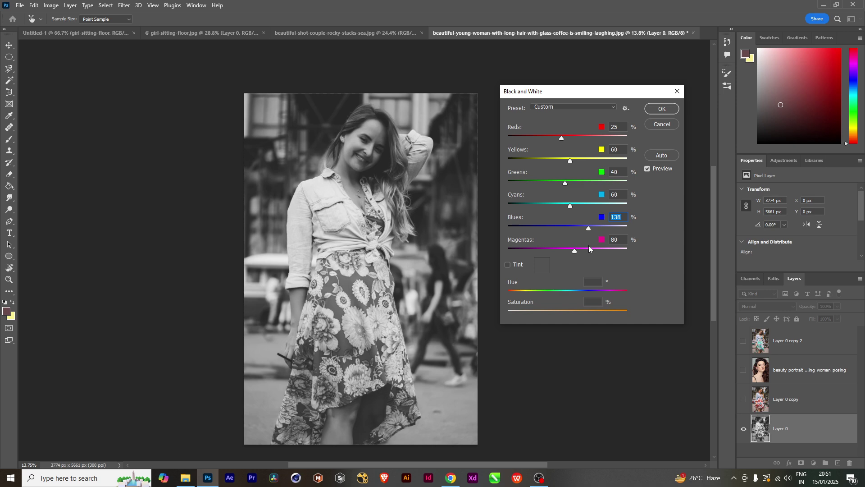
left_click_drag(588, 230, 575, 243)
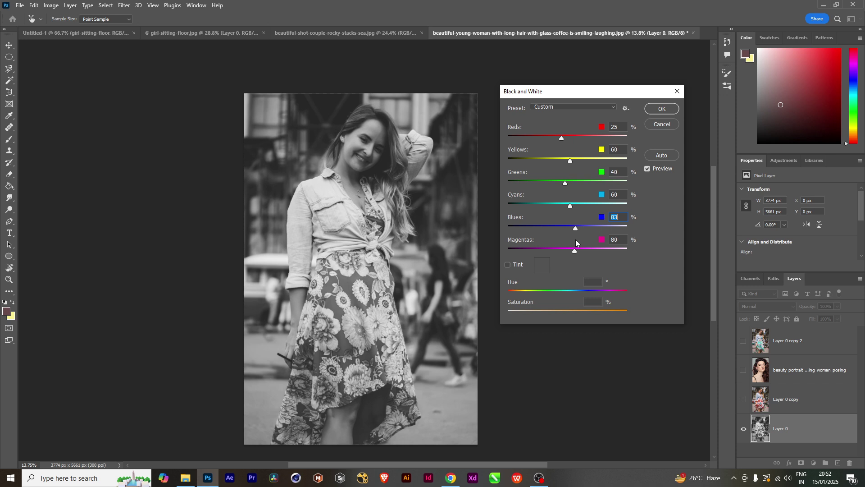
left_click(677, 91)
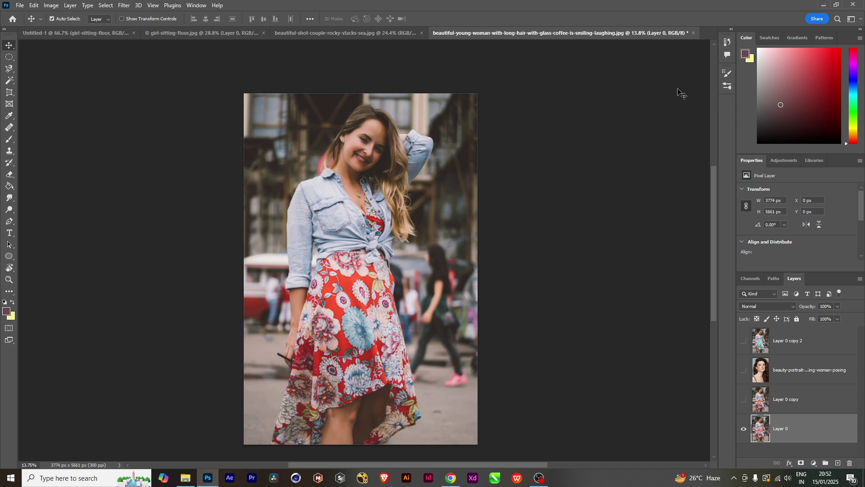
left_click(794, 407)
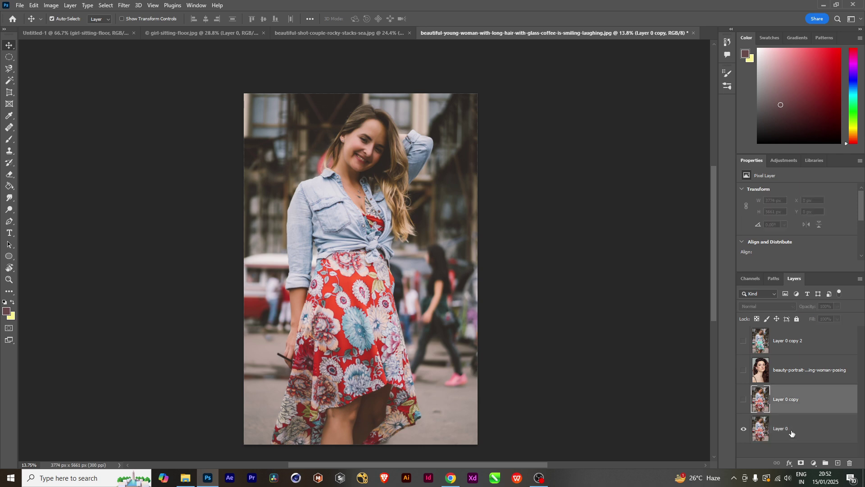
left_click(791, 433)
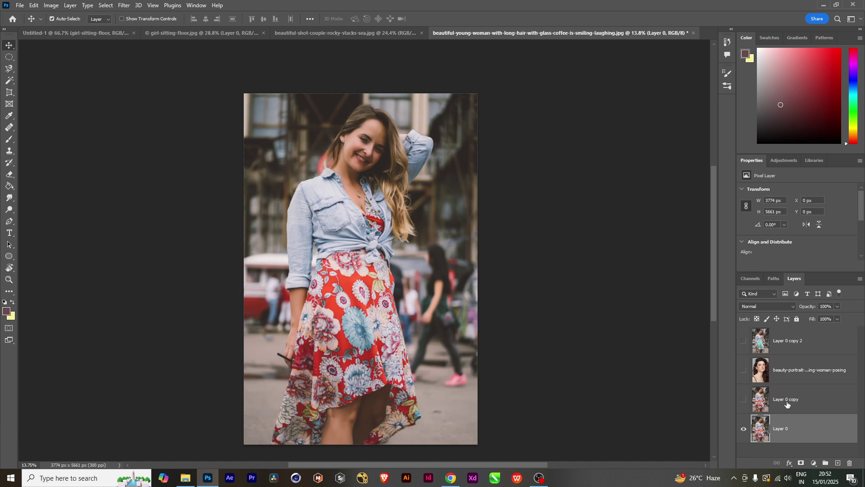
Step: Open woman-with-floral-dress-bare-feet.jpg from the image folder as a separate document and duplicate its unlocked background layer
left_click(185, 478)
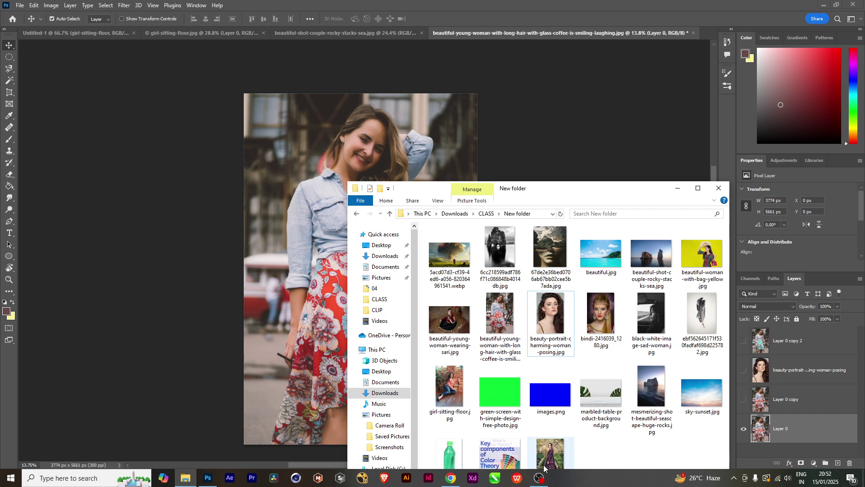
left_click_drag(545, 464, 706, 31)
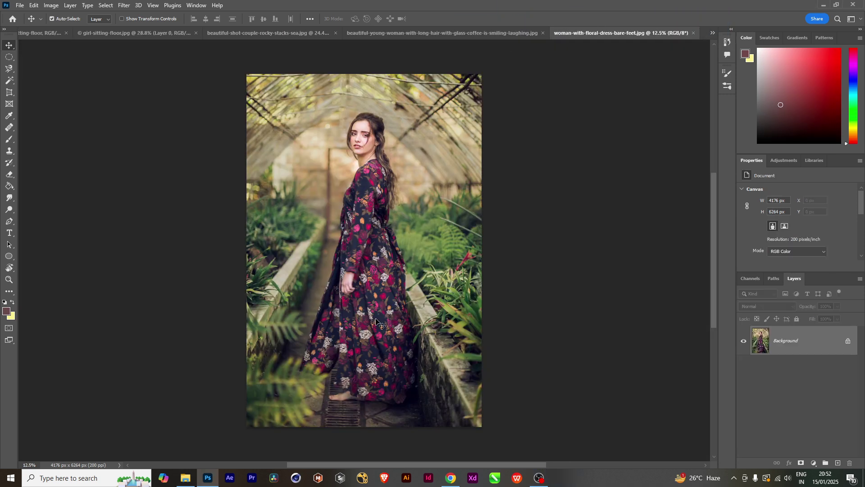
left_click(849, 341)
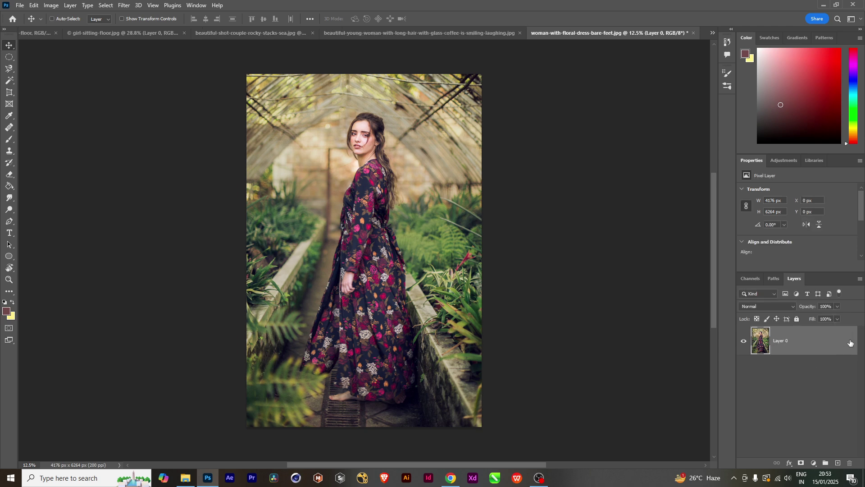
key("ctrl+j")
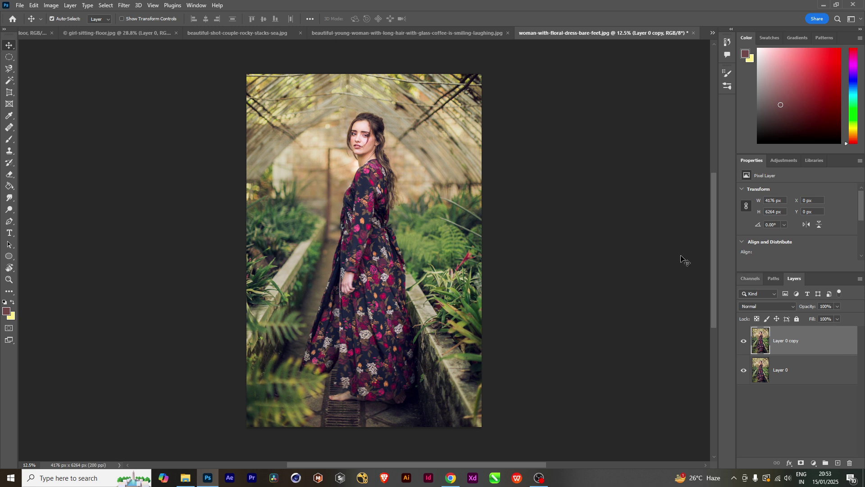
Step: Select the whole woman in the floral dress with the Object Selection tool
left_click(10, 81)
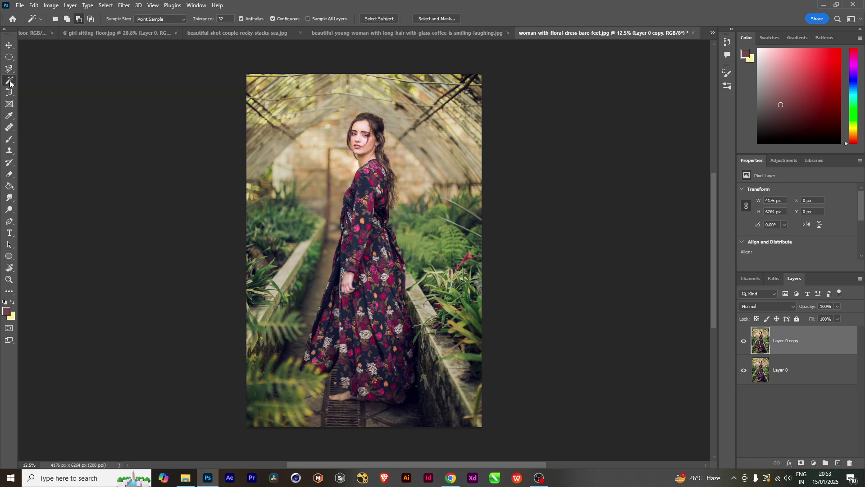
right_click(9, 81)
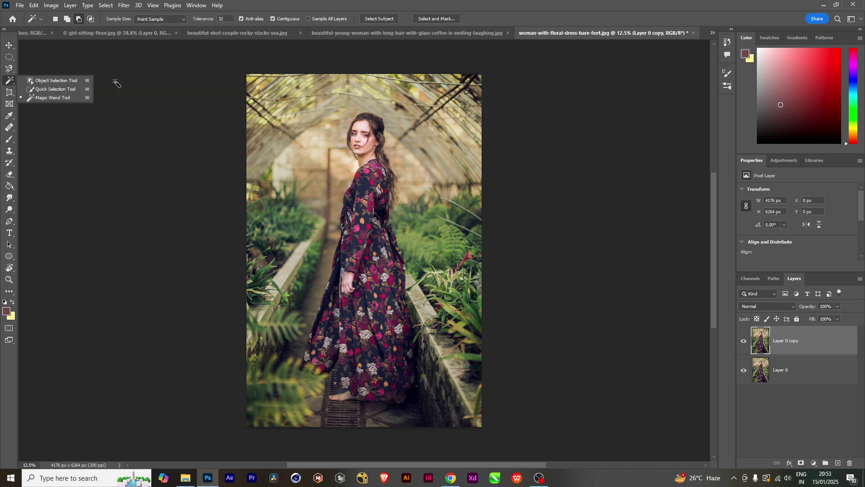
left_click(65, 81)
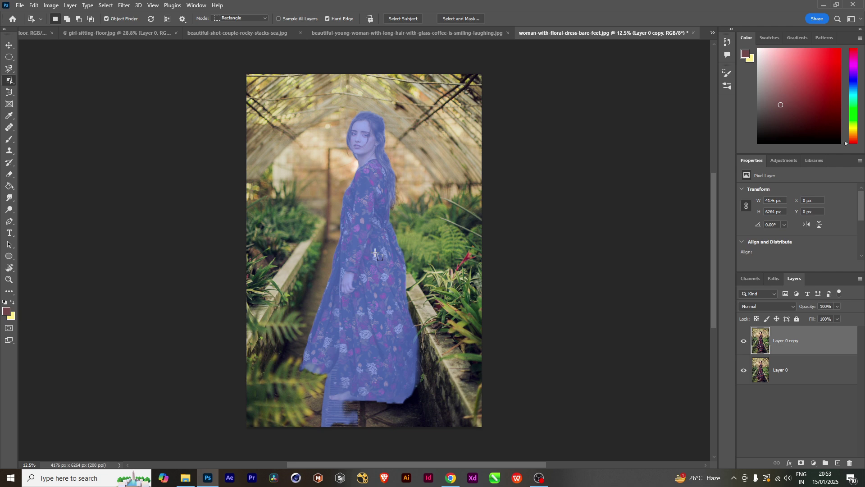
left_click(380, 161)
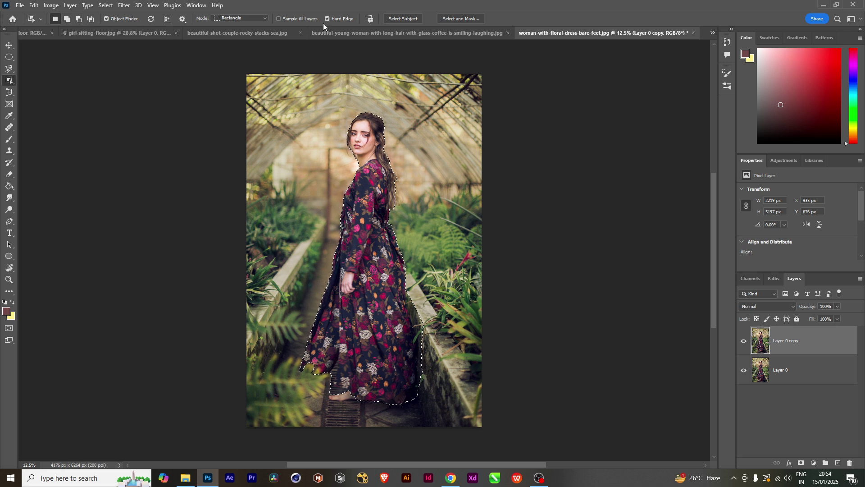
Step: Try removing the woman's head area from the selection in subtract mode
left_click(80, 19)
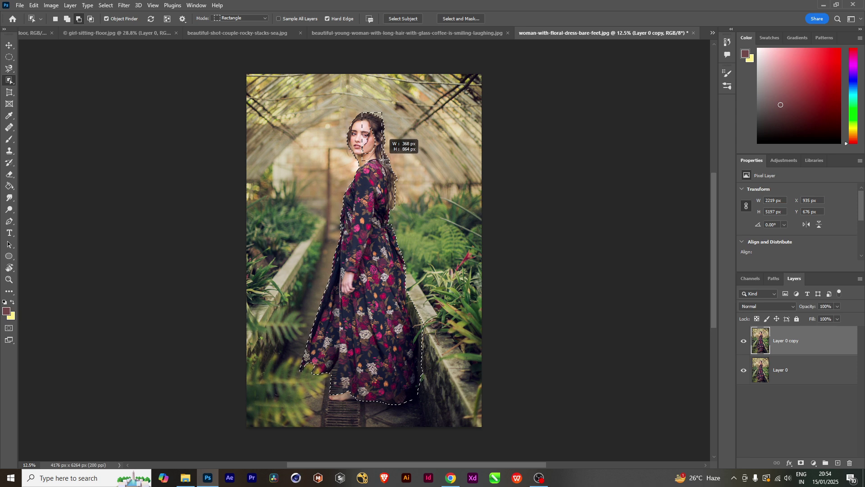
left_click_drag(382, 161, 383, 160)
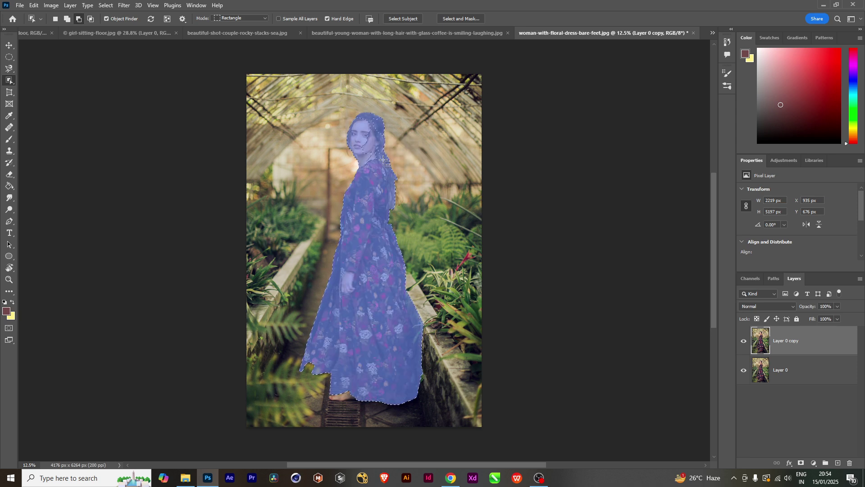
mouse_move(363, 119)
left_mouse_down()
mouse_move(360, 163)
mouse_move(361, 130)
left_mouse_up()
key("ctrl+d")
left_click_drag(381, 117, 356, 166)
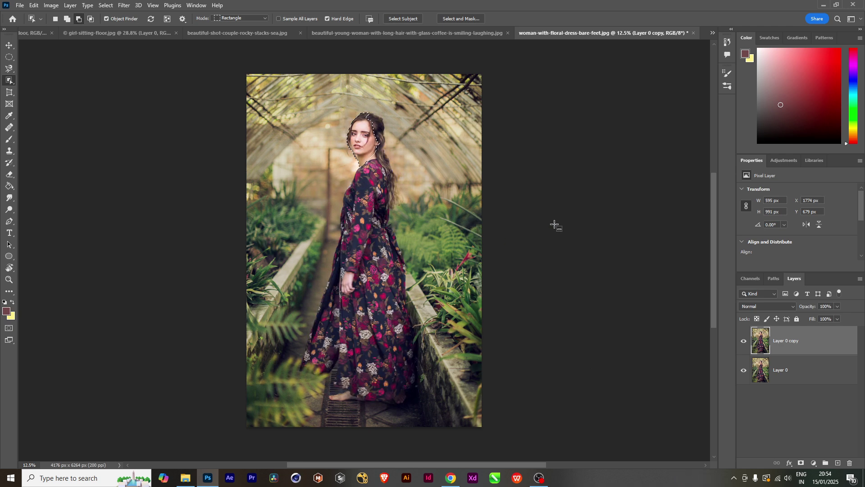
left_click(373, 297)
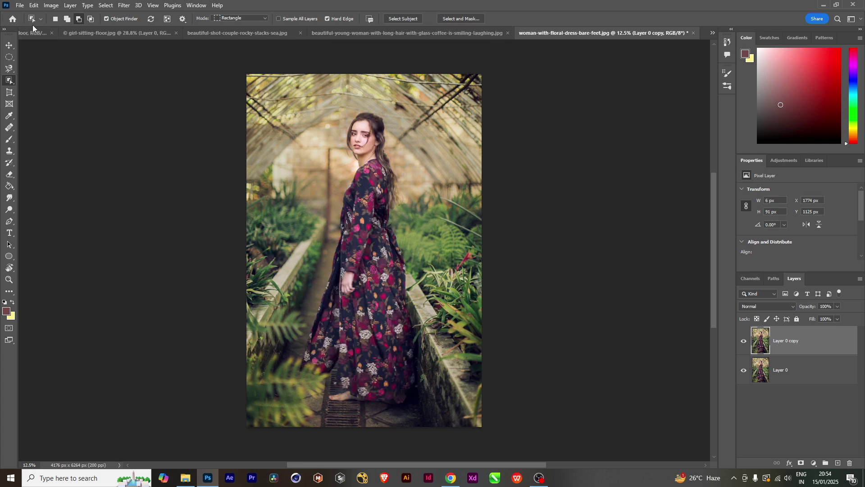
Step: Reselect the whole woman as a new selection at her original outline, with the tool set back to subtract mode
left_click(55, 18)
left_click(378, 258)
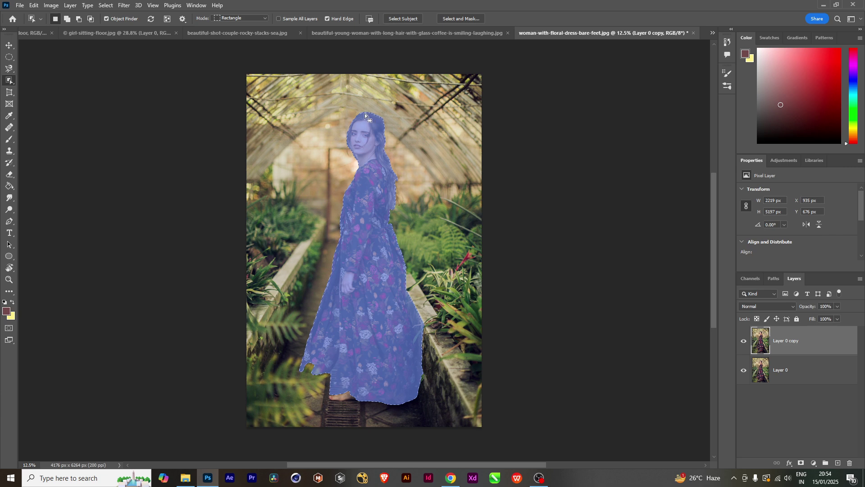
left_click_drag(366, 116, 368, 131)
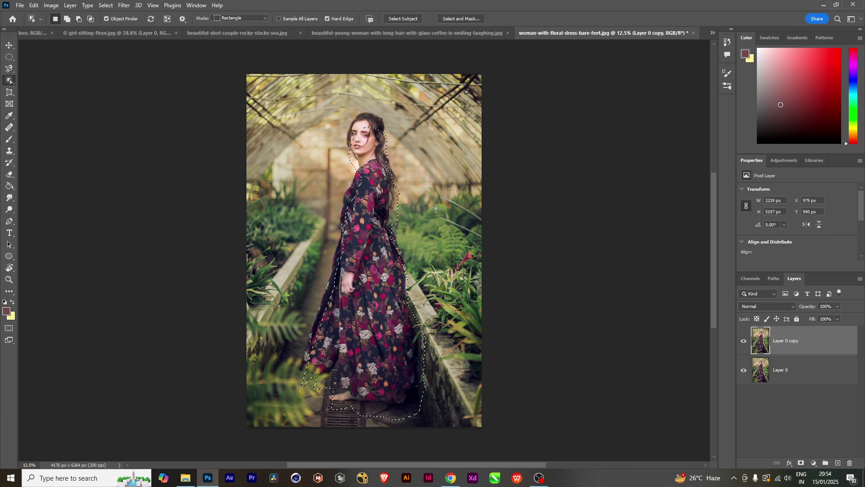
key("ctrl+z")
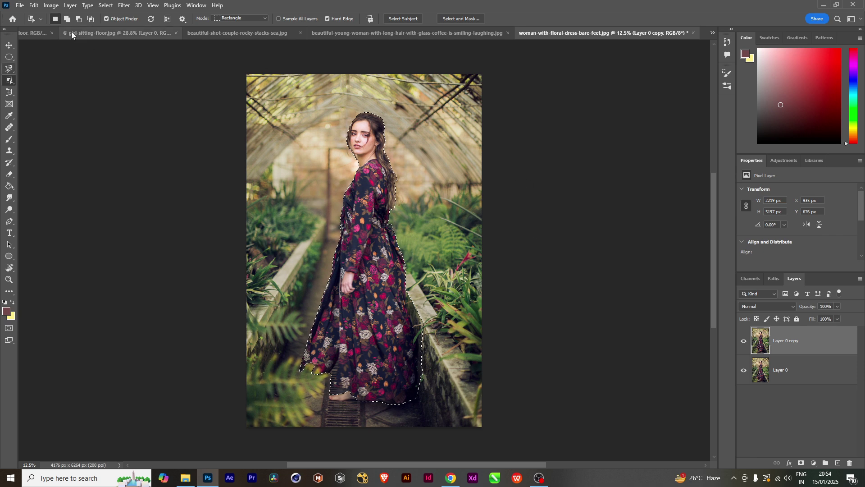
left_click(79, 20)
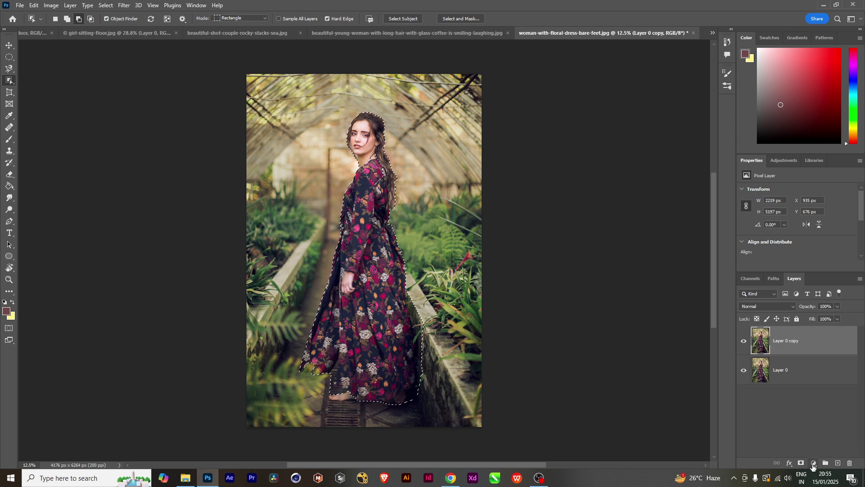
Step: Add a Hue/Saturation adjustment layer for the selected woman with Hue -9, Saturation +47 and Lightness +7
left_click(813, 464)
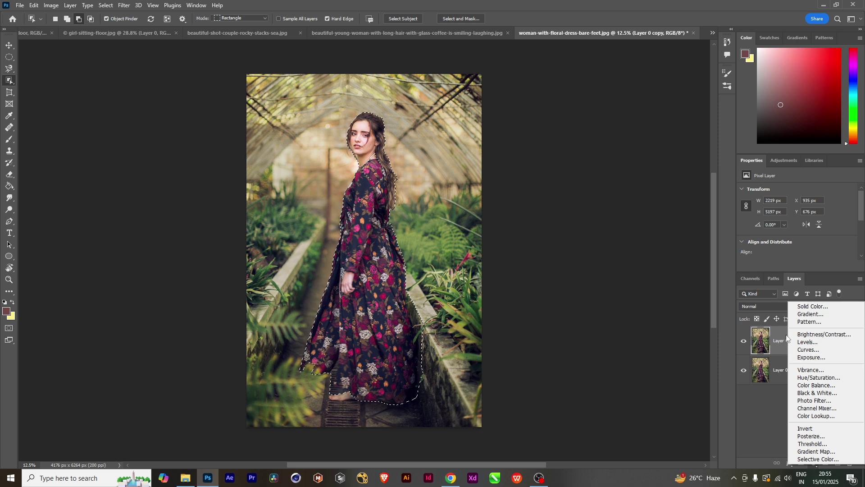
left_click(850, 379)
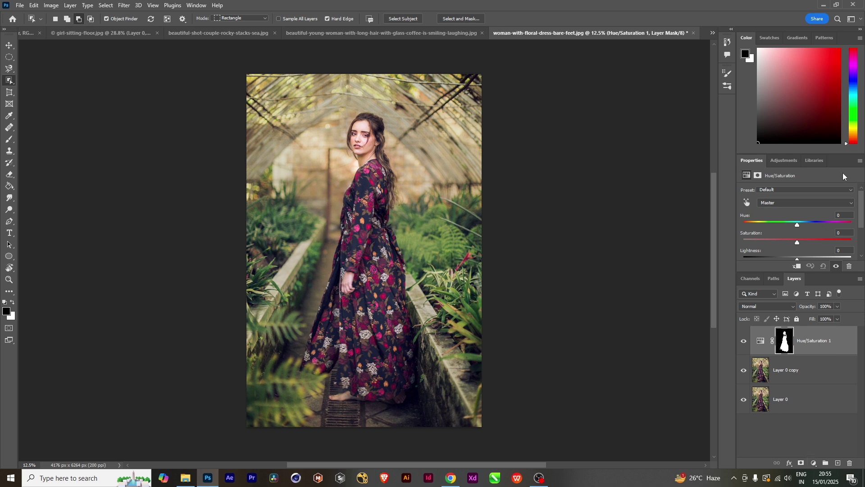
left_click_drag(797, 226, 778, 242)
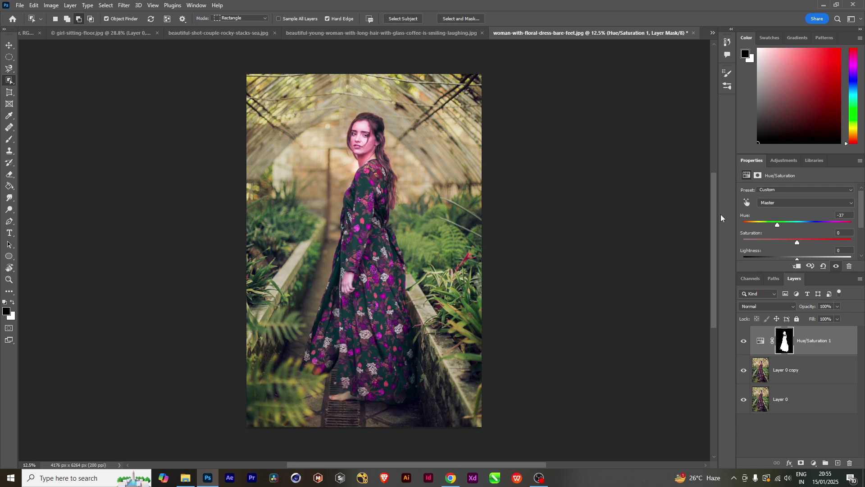
mouse_move(796, 243)
left_mouse_down()
mouse_move(816, 245)
mouse_move(796, 245)
left_mouse_up()
left_click_drag(789, 243, 801, 263)
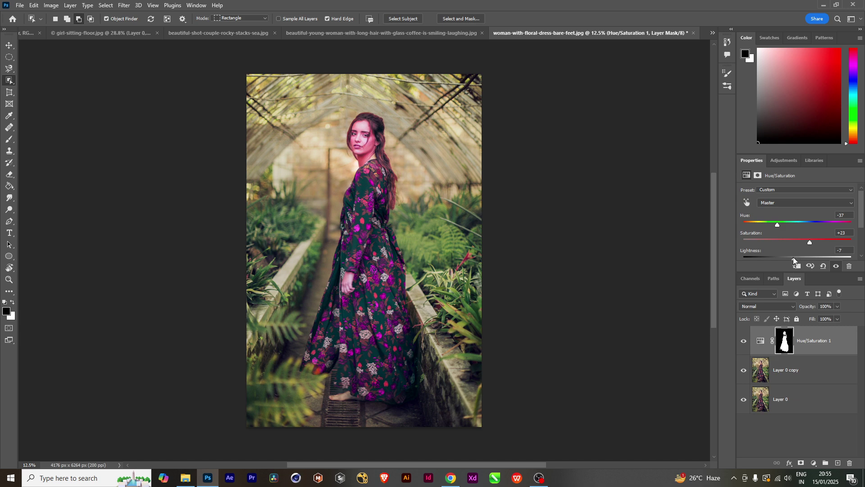
mouse_move(794, 258)
left_mouse_down()
mouse_move(834, 258)
mouse_move(772, 263)
mouse_move(801, 269)
left_mouse_up()
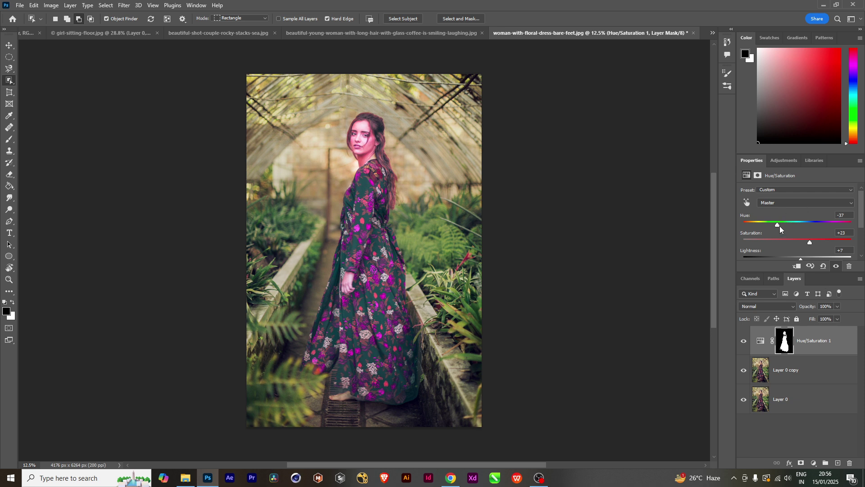
left_click_drag(773, 225, 792, 229)
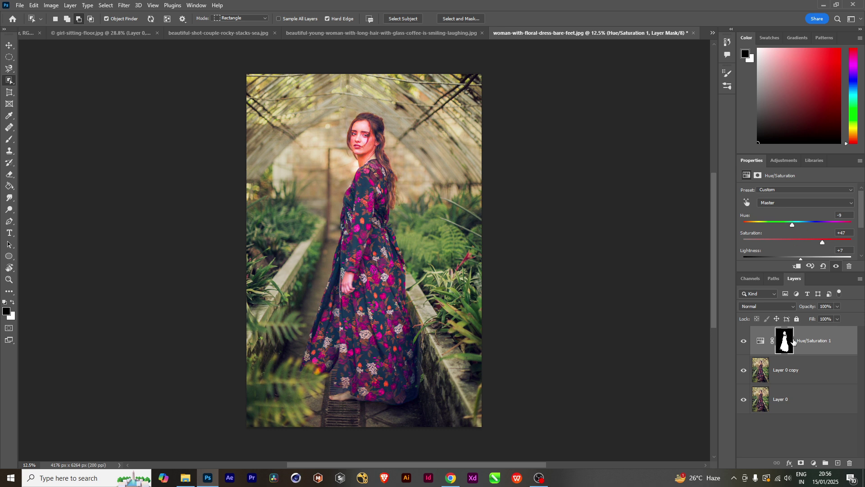
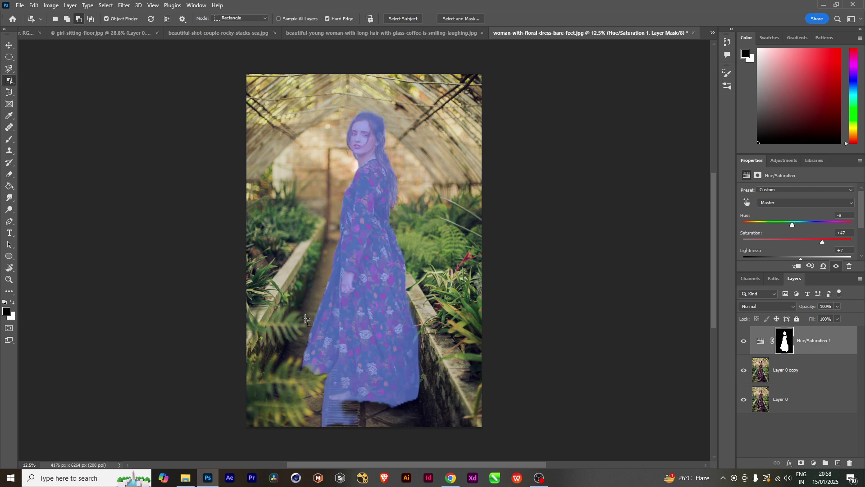
Step: Delete the Hue/Saturation layer with its mask and the duplicated photo layer, keeping only Layer 0
left_click(807, 382)
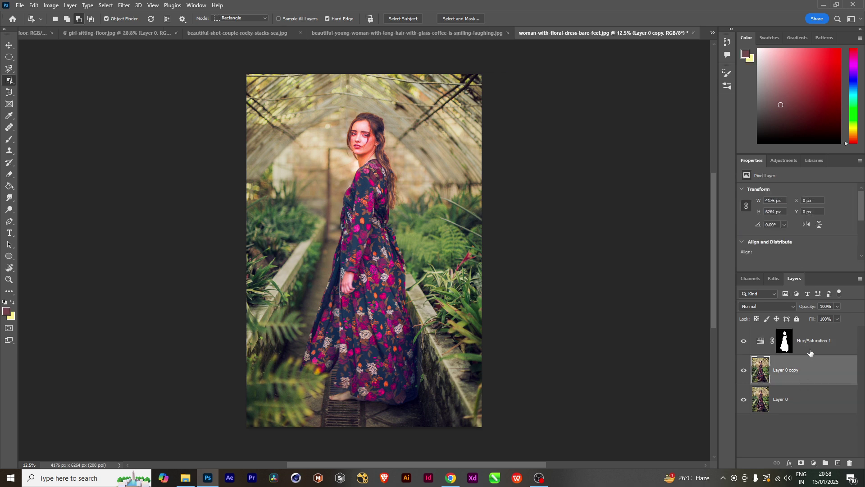
left_click(809, 352)
key("Delete")
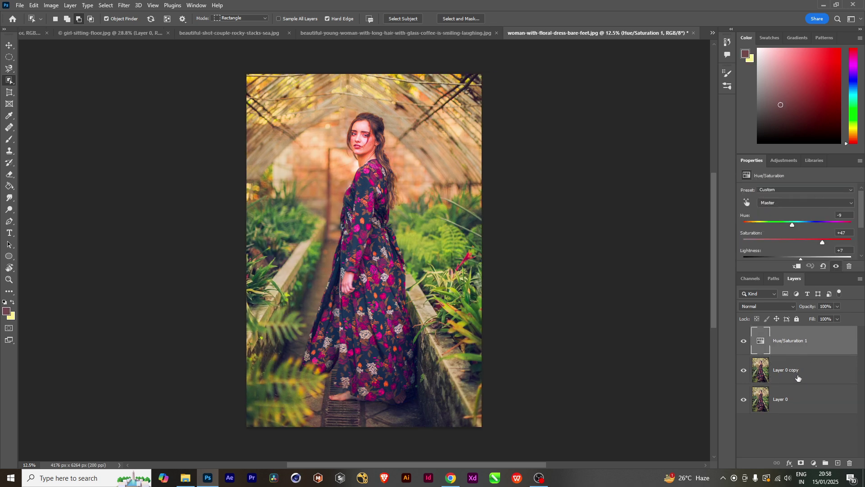
key("Delete")
key("Delete")
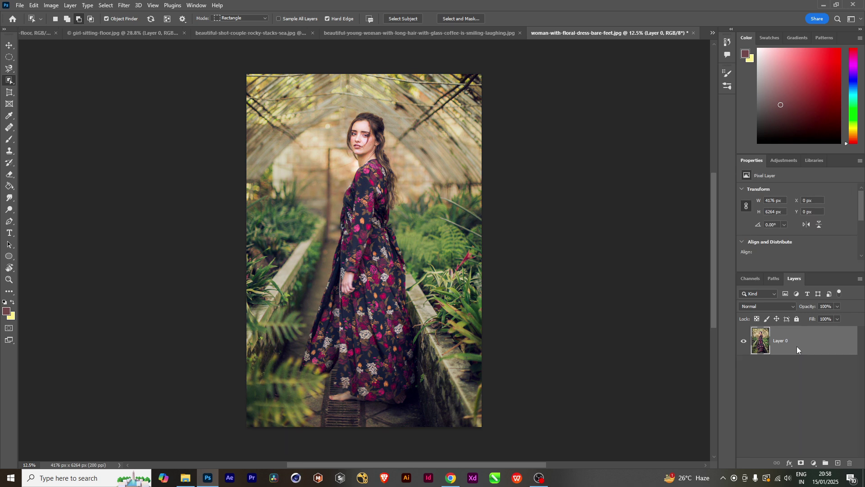
Step: Open beautiful-young-woman-wearing-sari.jpg from the image folder as a separate document and activate the Move tool
left_click(185, 477)
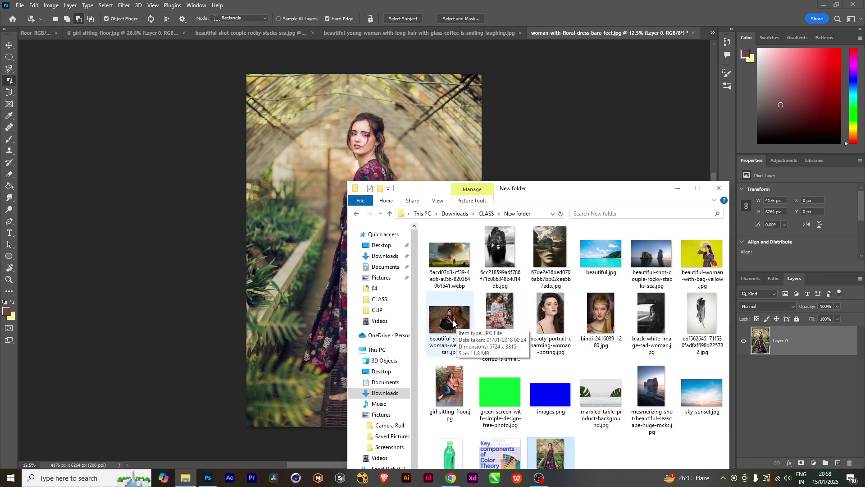
left_click_drag(453, 323, 705, 35)
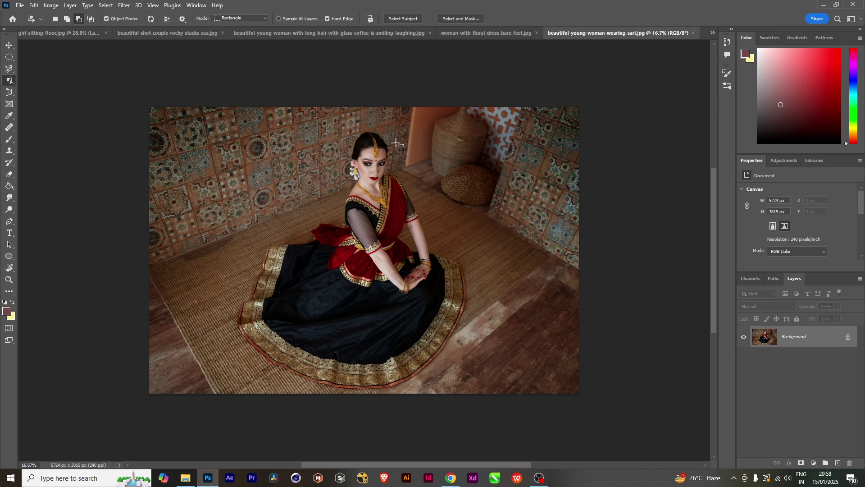
left_click(9, 45)
Step: Examine the woman's face, jewellery and the red and black parts of her outfit in the sari photo
scroll(507, 246, "up", 3)
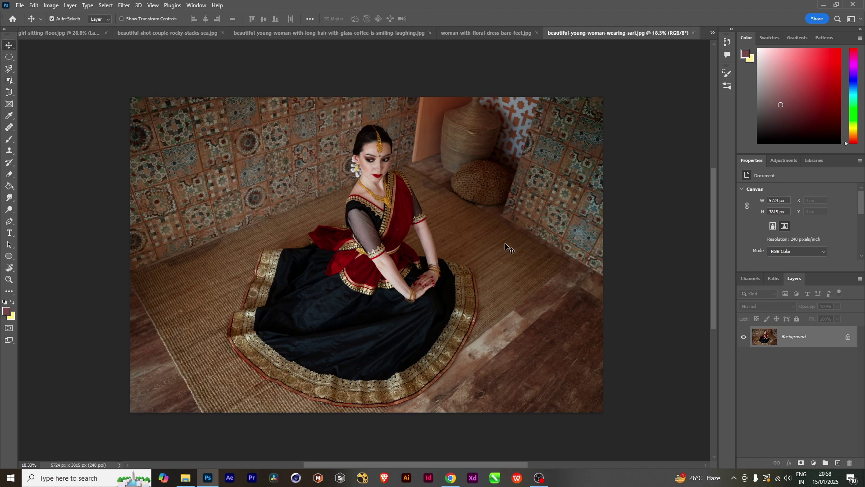
scroll(507, 245, "up", 3)
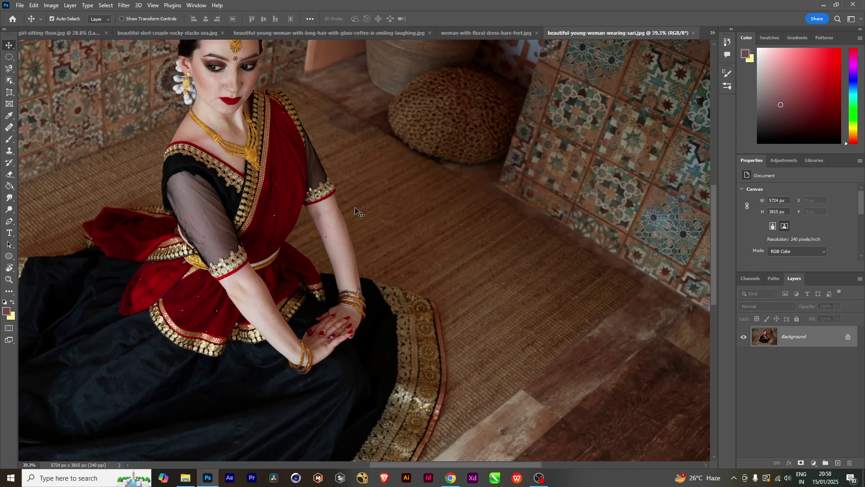
left_click_drag(355, 210, 480, 293)
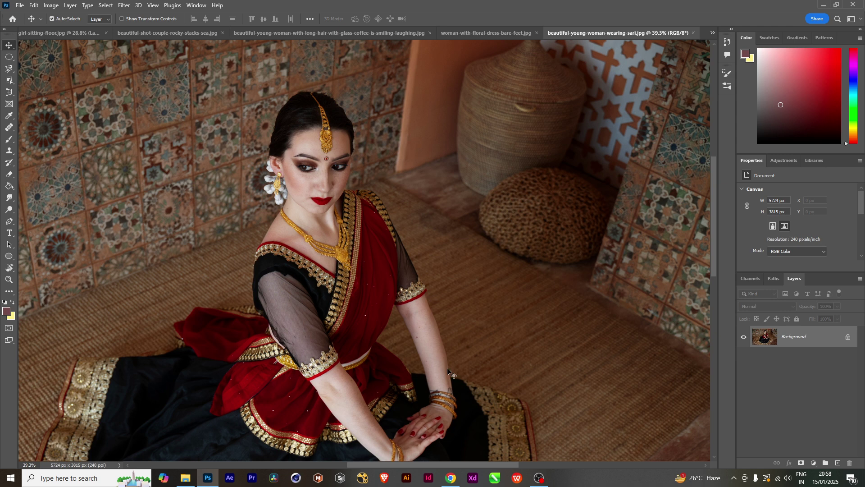
scroll(447, 370, "down", 3)
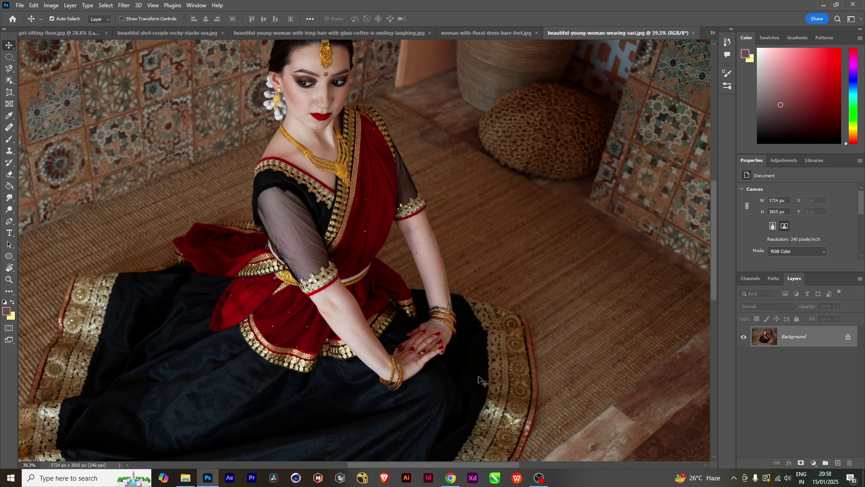
left_click_drag(411, 243, 402, 305)
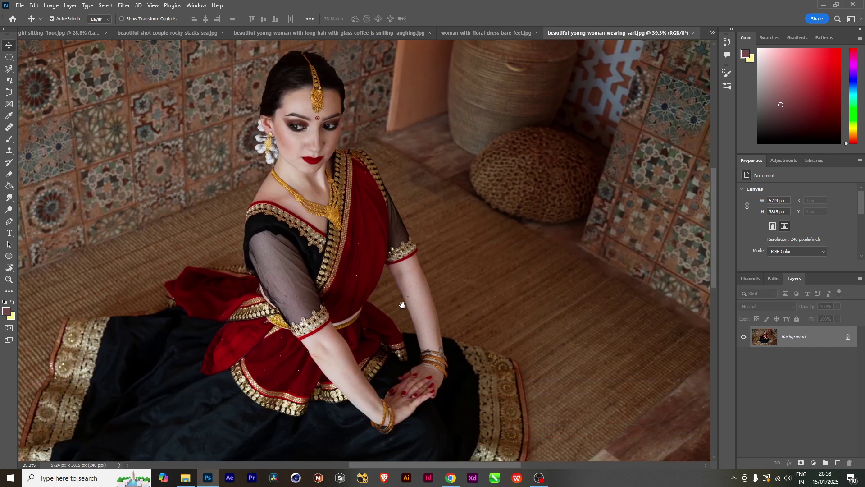
scroll(384, 286, "up", 2)
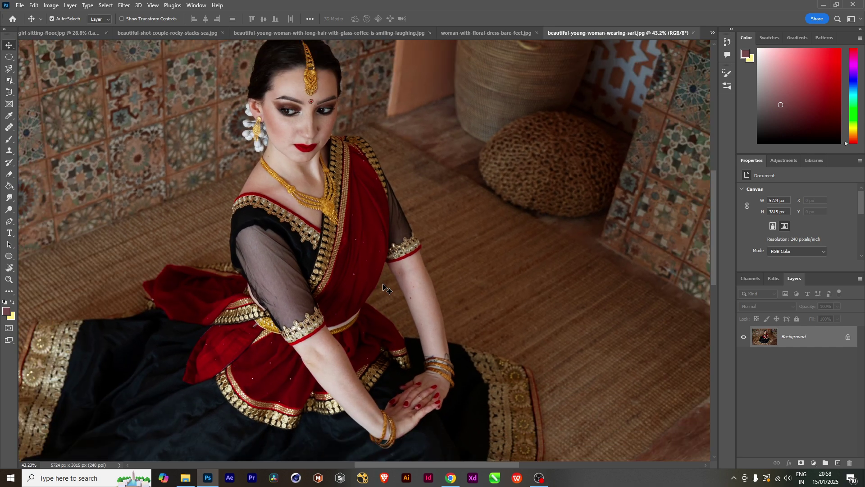
scroll(384, 288, "down", 6)
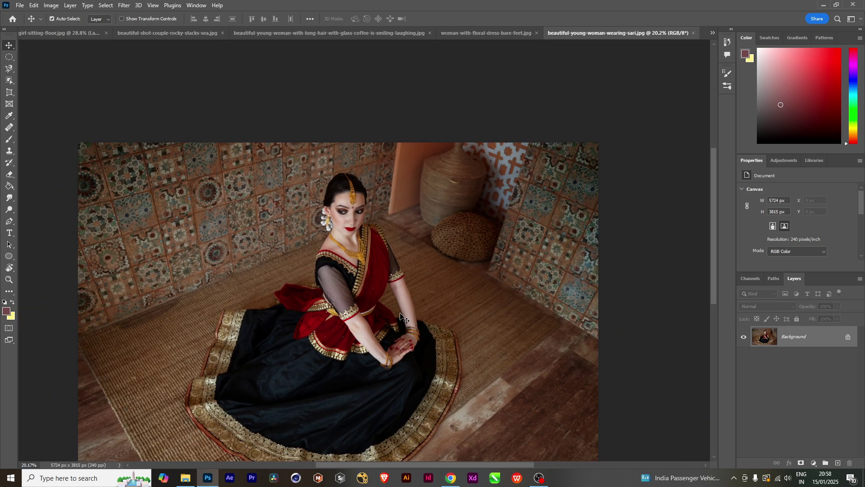
scroll(450, 324, "down", 2)
scroll(473, 306, "left", 1)
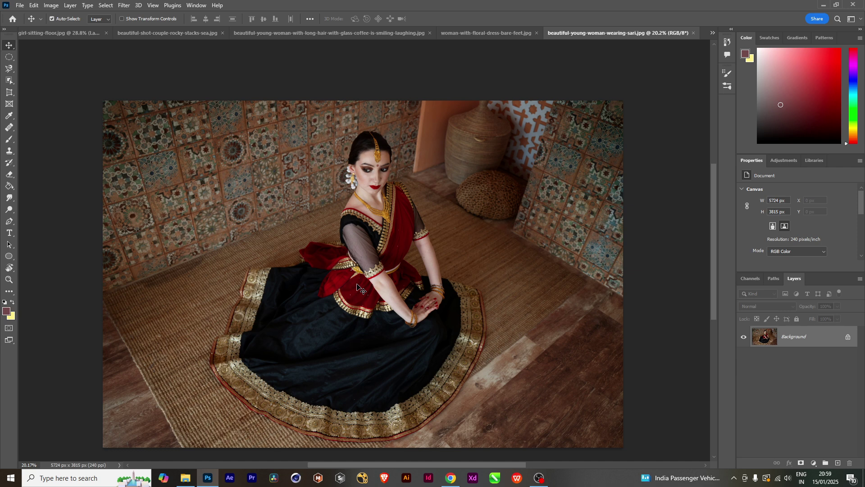
Step: Unlock the sari photo's background layer, duplicate it and select the original layer beneath the copy
left_click(848, 337)
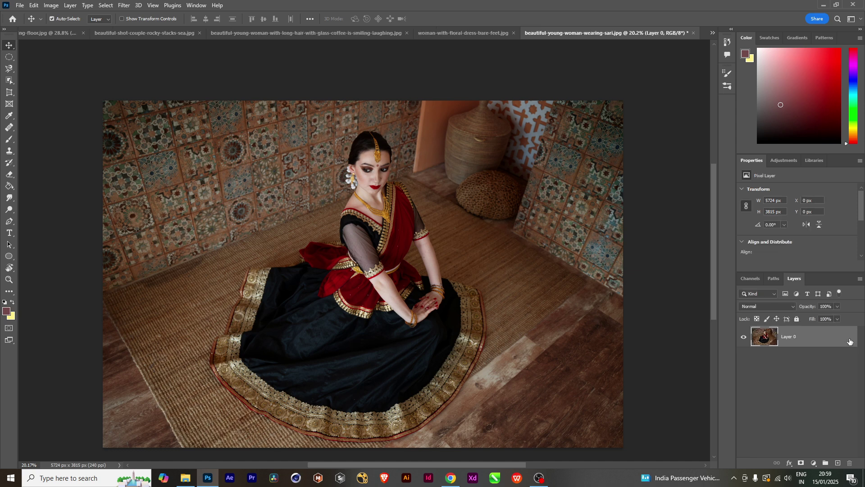
key("ctrl+j")
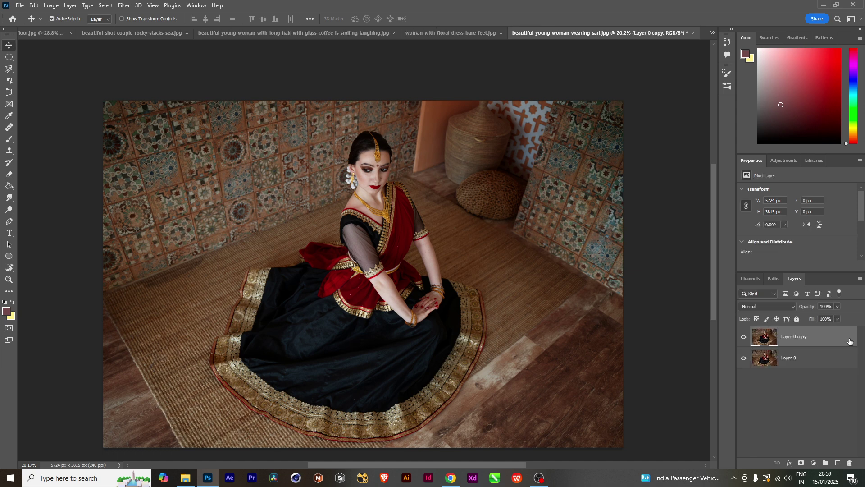
left_click(793, 359)
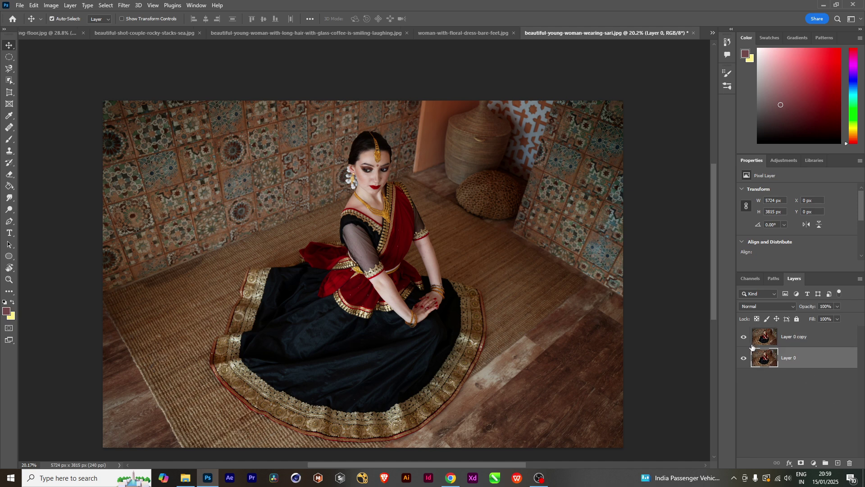
Step: Hide Layer 0 copy and make the original Layer 0 beneath it the active layer
left_click(786, 340)
left_click(744, 337)
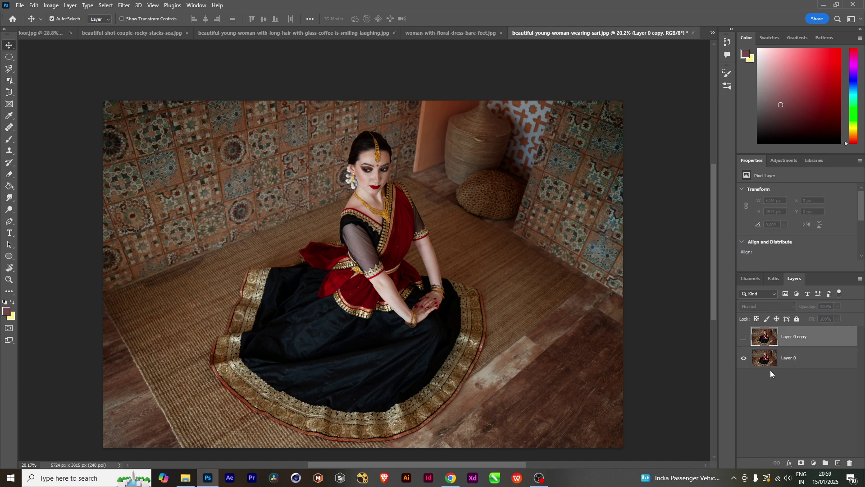
left_click(792, 359)
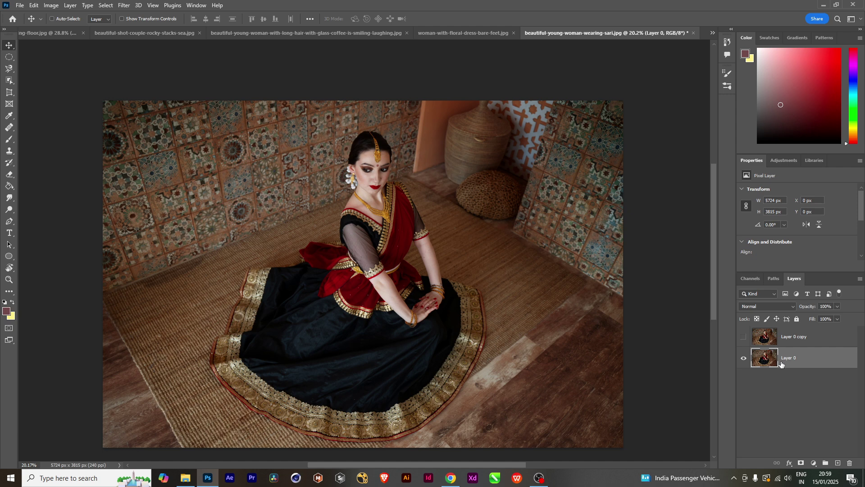
Step: Apply a Black and White adjustment to Layer 0 with Reds 143% and Blues -168%, and show the colour copy above it again
key("ctrl+alt+shift+b")
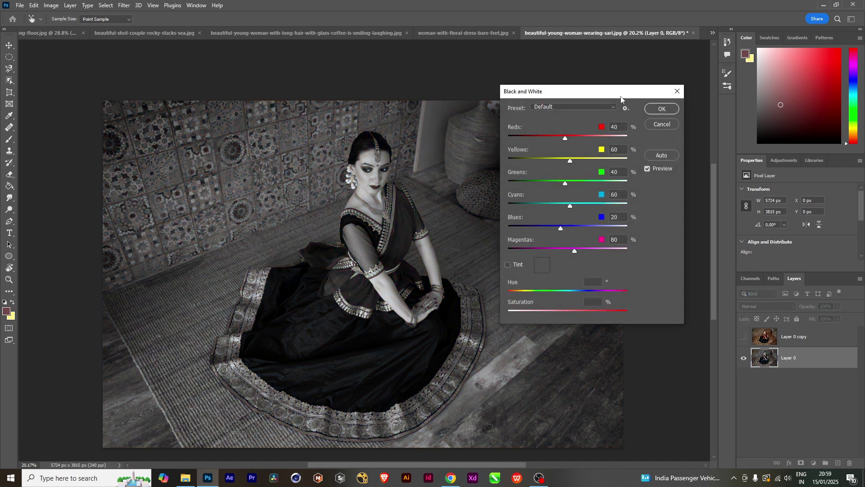
left_click_drag(598, 95, 616, 66)
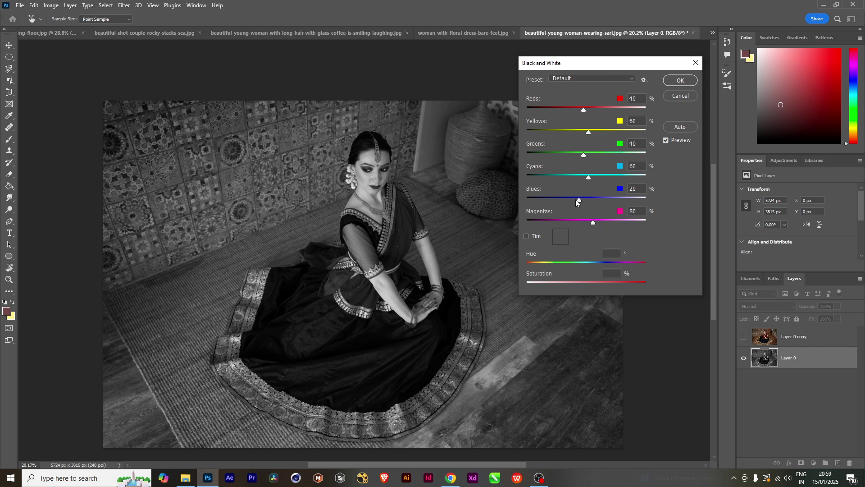
left_click_drag(577, 198, 534, 202)
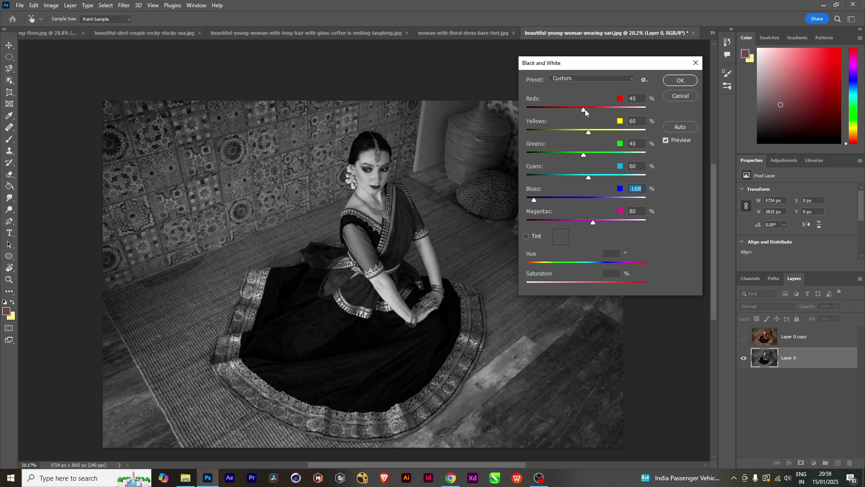
mouse_move(584, 109)
left_mouse_down()
mouse_move(601, 112)
mouse_move(593, 112)
left_mouse_up()
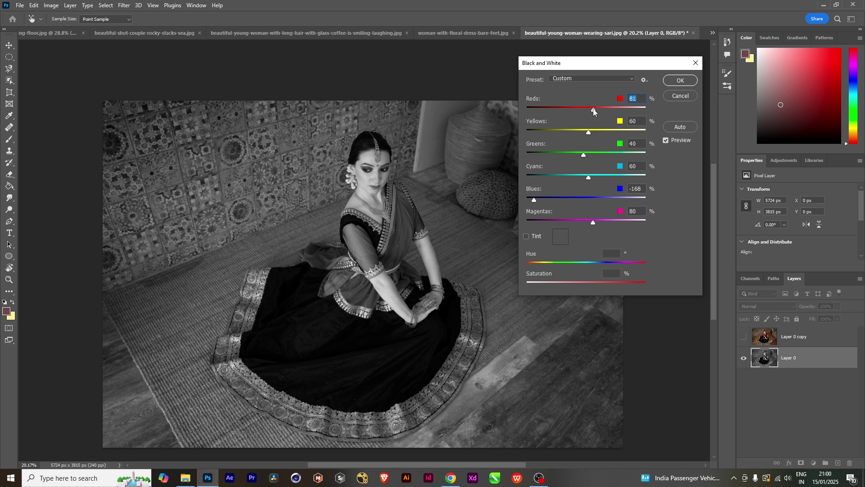
mouse_move(596, 109)
left_mouse_down()
mouse_move(584, 111)
mouse_move(608, 118)
left_mouse_up()
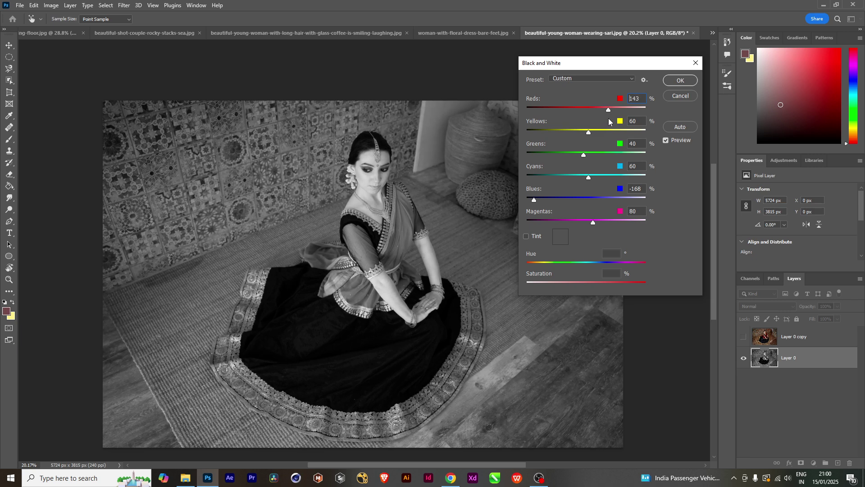
left_click(680, 81)
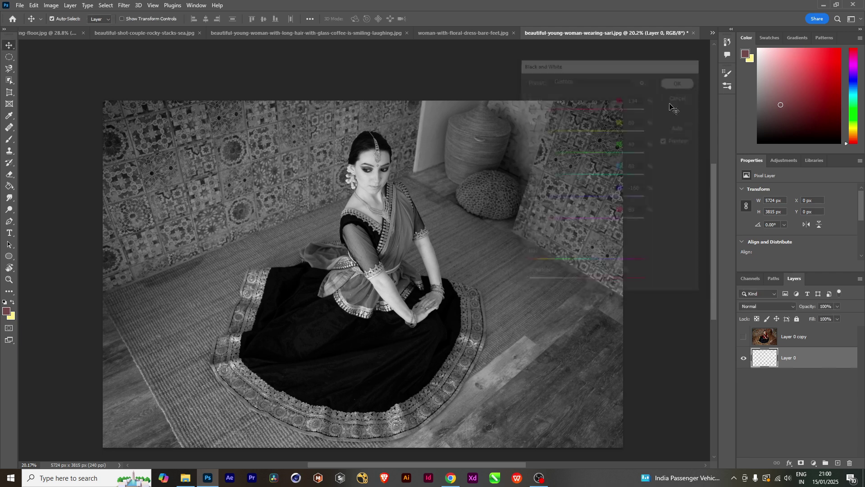
left_click(780, 341)
left_click(744, 336)
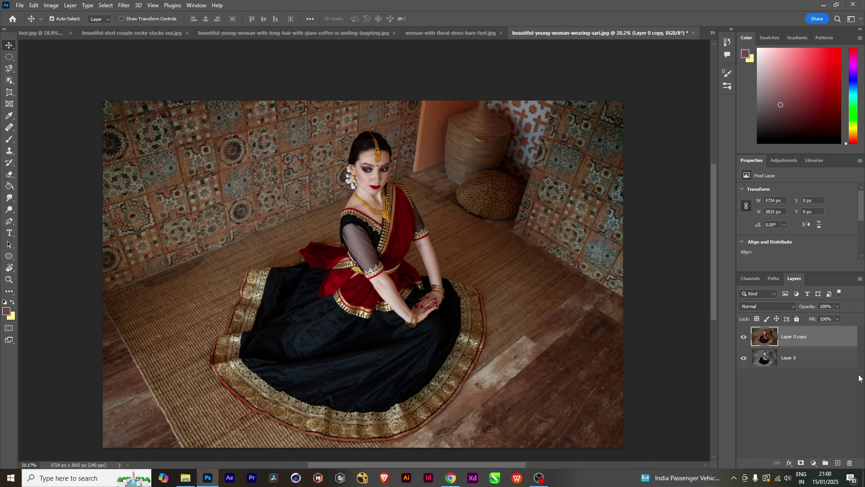
Step: Try a black layer mask and a white layer mask on Layer 0 copy, deleting each one
left_click(802, 463, "alt")
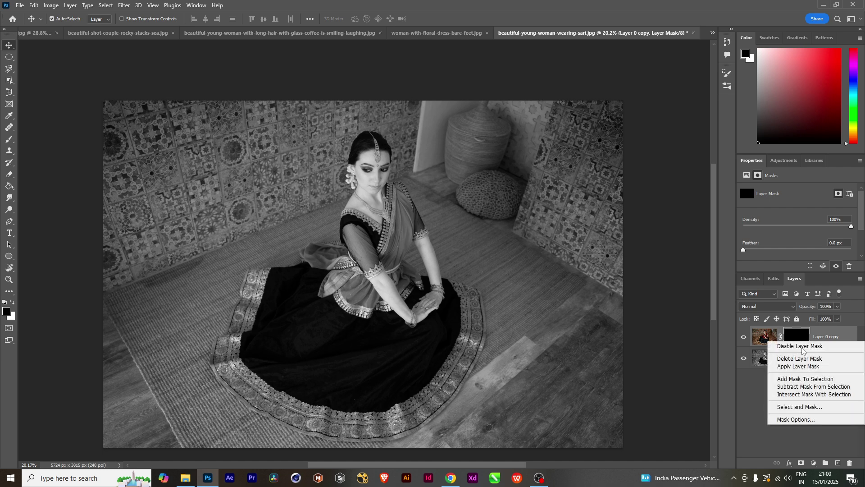
right_click(797, 341)
left_click(799, 359)
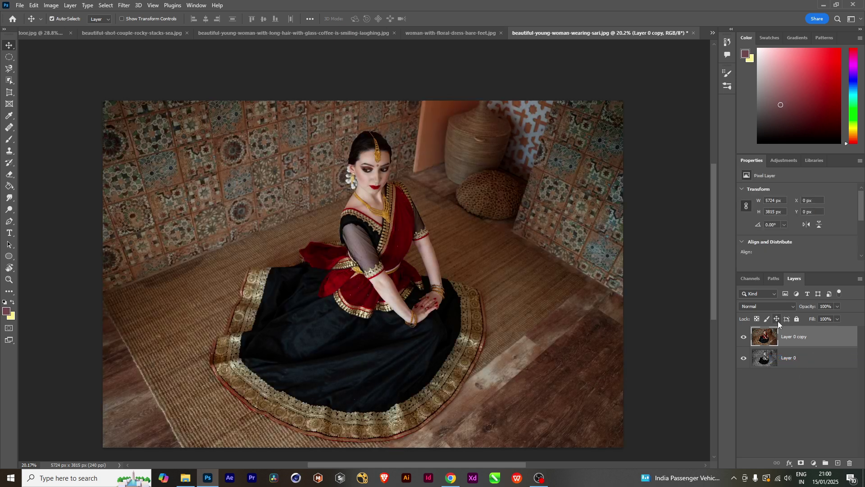
left_click(801, 462)
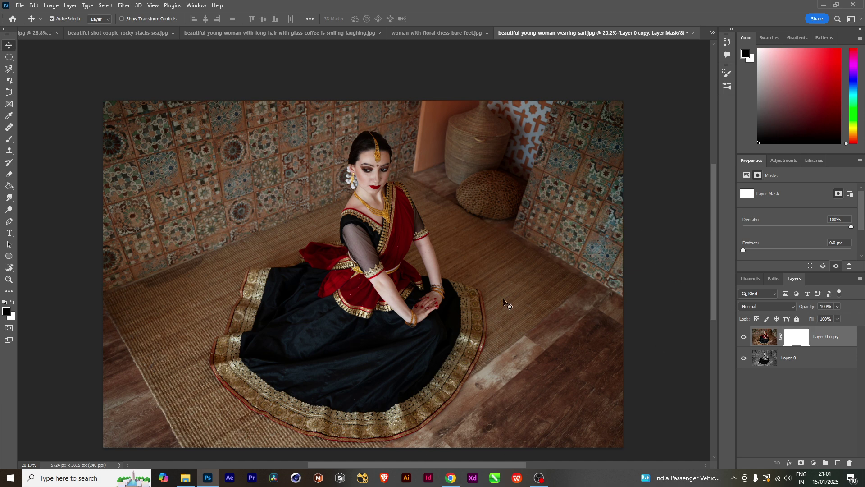
right_click(802, 340)
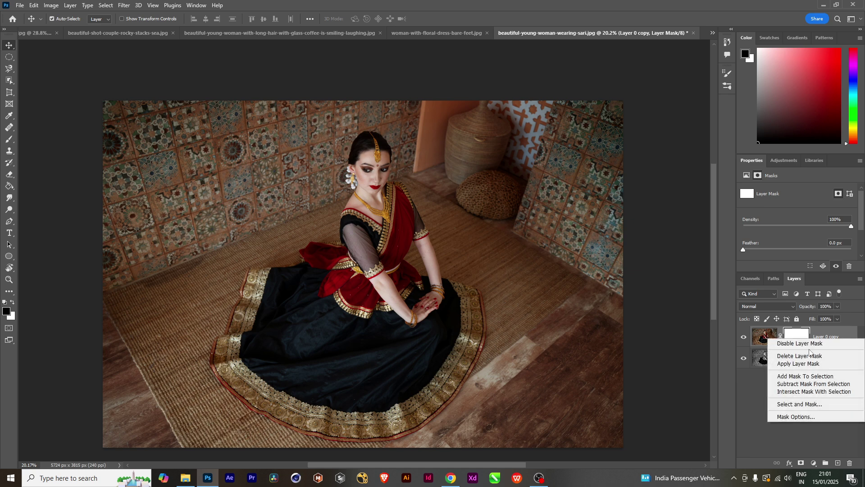
left_click(804, 355)
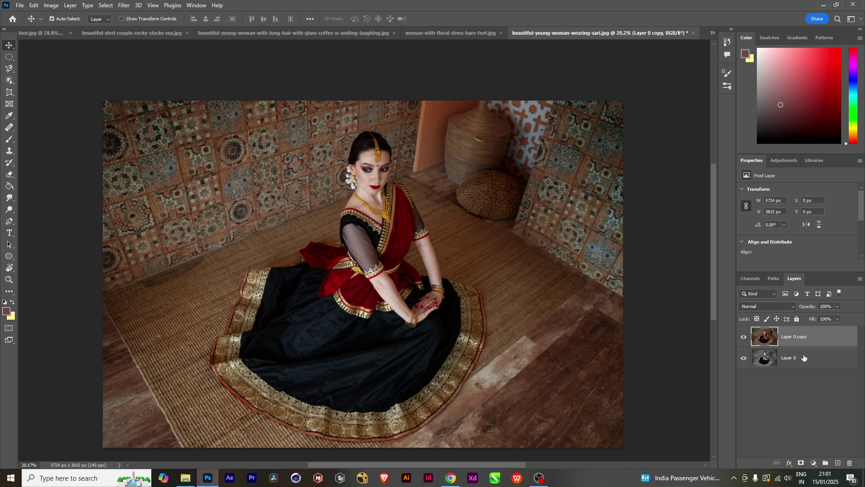
Step: Add a black layer mask to Layer 0 copy and set up a white brush of size 200 for painting on it
left_click(802, 462, "alt")
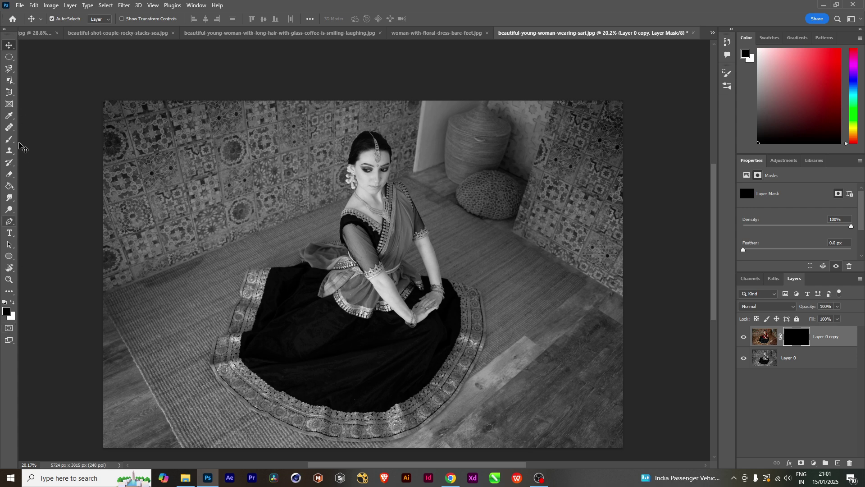
key("x")
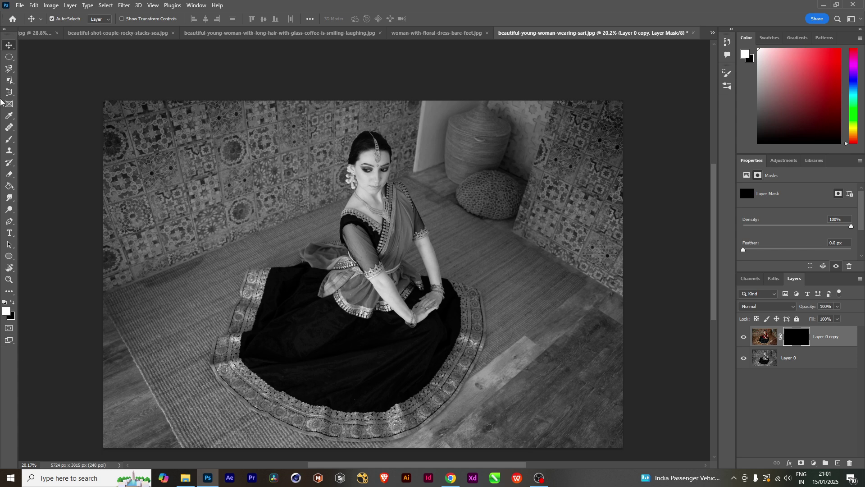
key("b")
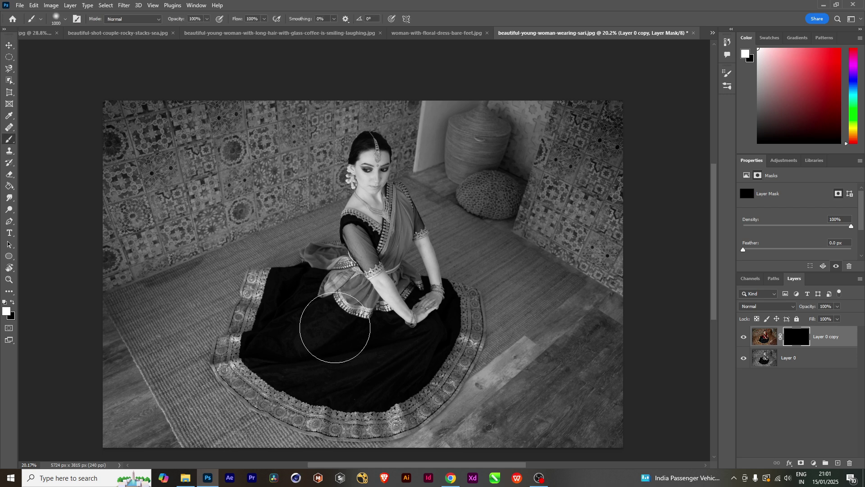
key("bracketleft")
key("bracketleft")
key("bracketleft")
key("bracketleft")
key("bracketleft")
key("bracketleft")
key("bracketleft")
key("bracketleft")
key("bracketleft")
Step: Try painting colour back into the red drape over the chest, and clear the mask to black
scroll(386, 216, "up", 1)
mouse_move(404, 206)
left_mouse_down()
mouse_move(404, 238)
mouse_move(399, 183)
mouse_move(391, 268)
mouse_move(409, 223)
mouse_move(407, 242)
mouse_move(410, 209)
mouse_move(423, 229)
left_mouse_up()
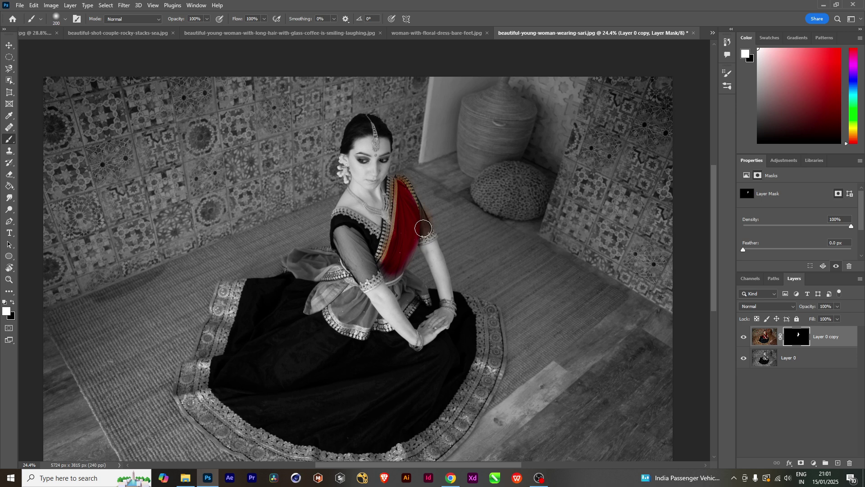
key("ctrl+BackSpace")
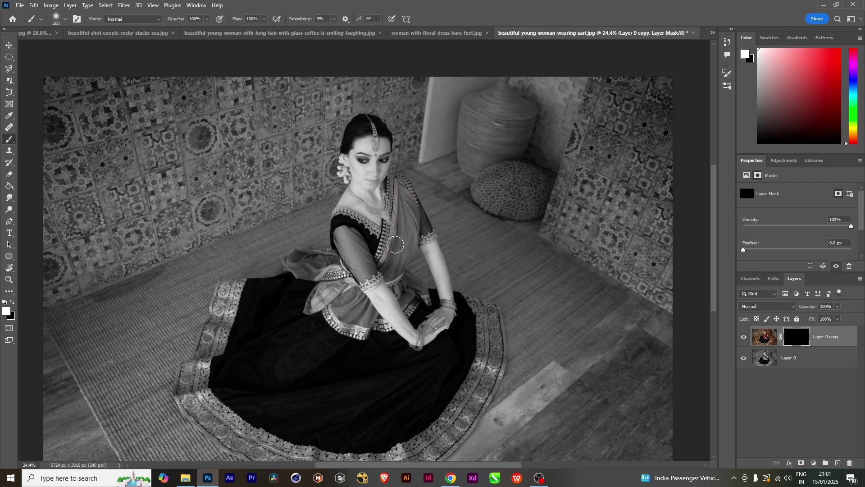
Step: Paint white on the mask with a size 125 brush to restore colour in the red drape from shoulder to waist
scroll(395, 244, "up", 1)
scroll(396, 245, "up", 1)
key("bracketleft")
key("bracketleft")
key("bracketleft")
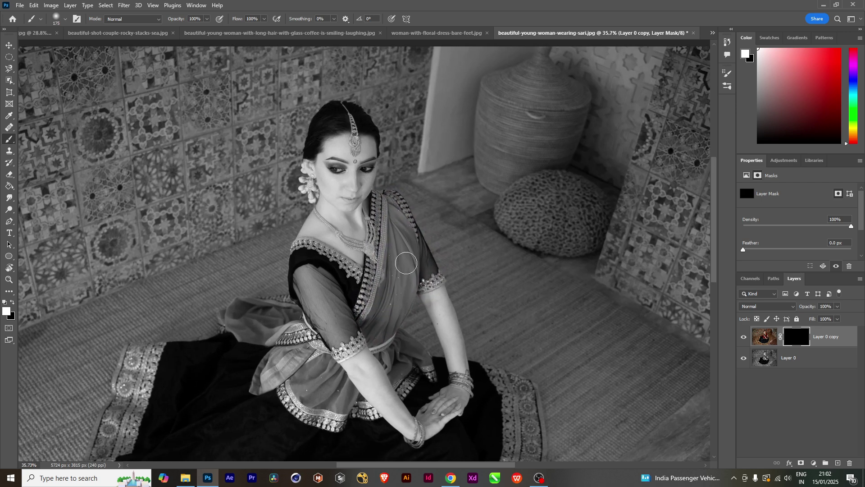
mouse_move(393, 227)
left_mouse_down()
mouse_move(378, 199)
mouse_move(397, 210)
mouse_move(393, 200)
mouse_move(402, 235)
mouse_move(407, 226)
mouse_move(431, 274)
mouse_move(405, 242)
mouse_move(383, 296)
mouse_move(388, 235)
mouse_move(379, 253)
mouse_move(381, 209)
mouse_move(378, 285)
mouse_move(394, 263)
mouse_move(389, 294)
mouse_move(394, 299)
mouse_move(405, 271)
mouse_move(410, 280)
mouse_move(400, 308)
mouse_move(406, 291)
mouse_move(376, 318)
mouse_move(372, 284)
mouse_move(361, 319)
mouse_move(361, 309)
mouse_move(385, 314)
left_mouse_up()
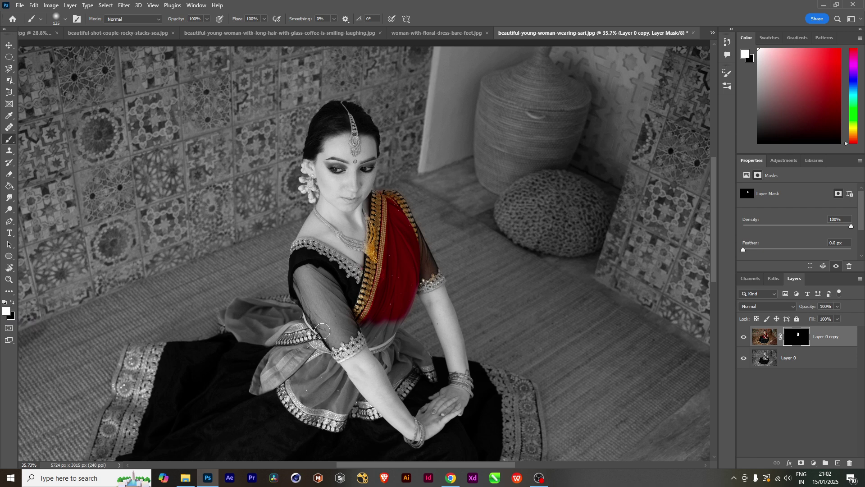
mouse_move(380, 305)
left_mouse_down()
mouse_move(384, 335)
mouse_move(396, 305)
mouse_move(392, 337)
mouse_move(365, 313)
mouse_move(389, 360)
mouse_move(395, 364)
mouse_move(392, 341)
mouse_move(413, 351)
mouse_move(396, 336)
mouse_move(429, 373)
mouse_move(420, 365)
mouse_move(411, 382)
mouse_move(393, 361)
left_mouse_up()
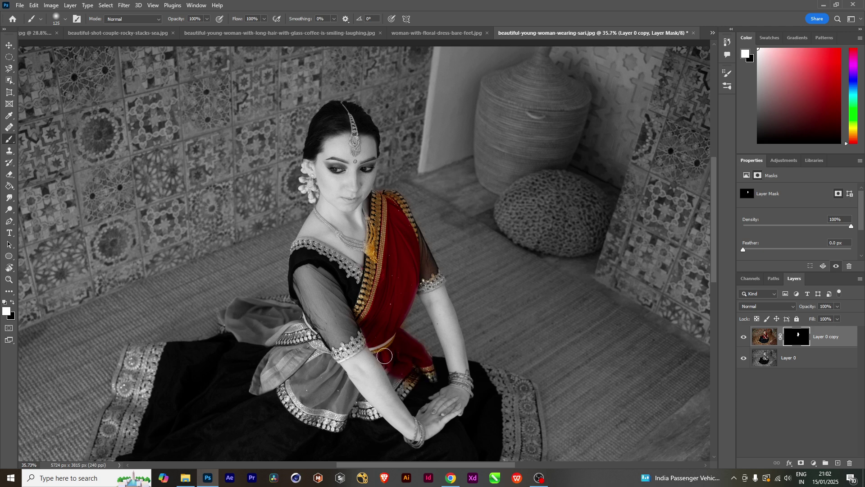
Step: Restore colour in the drape's gold-bordered lower edge beside the hands, using a size 80 brush
scroll(393, 361, "up", 5)
scroll(387, 344, "up", 1)
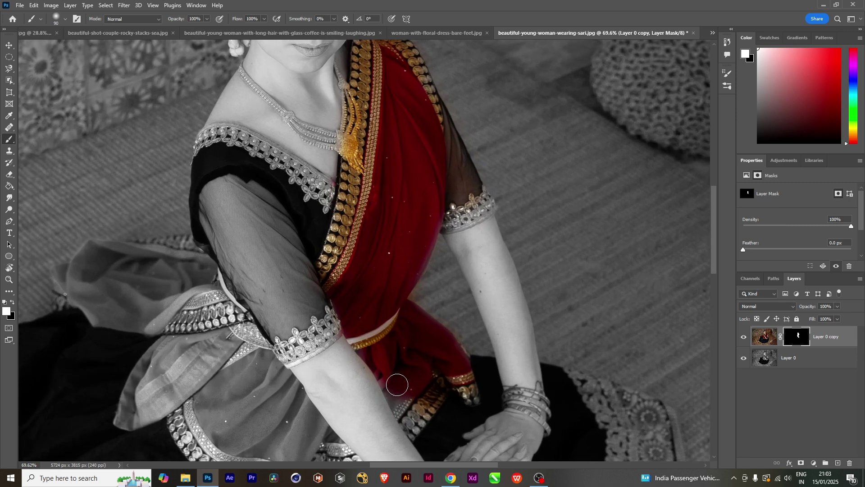
key("bracketleft")
key("bracketleft")
key("bracketleft")
mouse_move(402, 401)
left_mouse_down()
mouse_move(412, 421)
mouse_move(433, 391)
mouse_move(415, 430)
mouse_move(410, 421)
mouse_move(445, 387)
mouse_move(452, 382)
mouse_move(471, 399)
left_mouse_up()
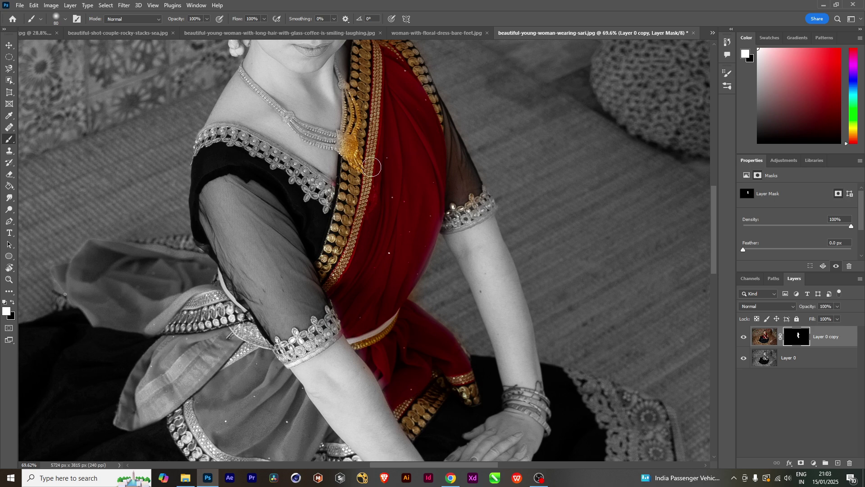
Step: Reveal the gold colour of the head ornament's forehead pendant and the wide chain above it with a size 45 brush
left_click_drag(371, 167, 420, 333)
left_click_drag(400, 184, 418, 351)
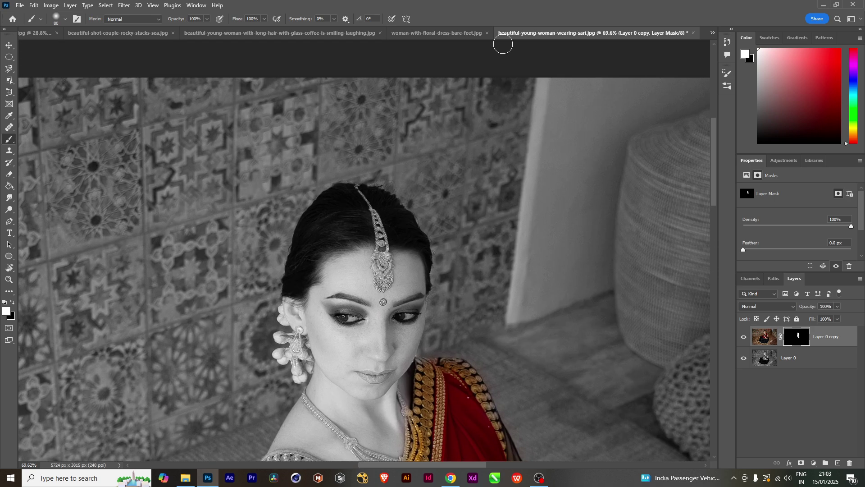
scroll(388, 226, "up", 3)
key("bracketright")
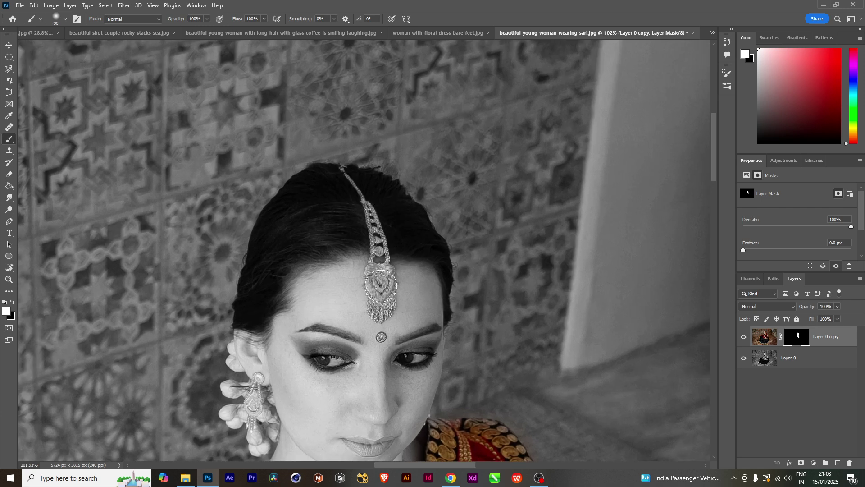
key("bracketleft")
key("bracketleft")
key("bracketleft")
key("bracketleft")
key("bracketleft")
mouse_move(377, 288)
left_mouse_down()
mouse_move(372, 269)
mouse_move(385, 269)
mouse_move(381, 279)
mouse_move(372, 275)
left_mouse_up()
mouse_move(379, 232)
left_mouse_down()
mouse_move(378, 245)
mouse_move(364, 195)
left_mouse_up()
Step: Reveal the head ornament's thin upper chain, pendant edges and hanging fringe in colour with a size 25 brush
left_click_drag(410, 287, 420, 362)
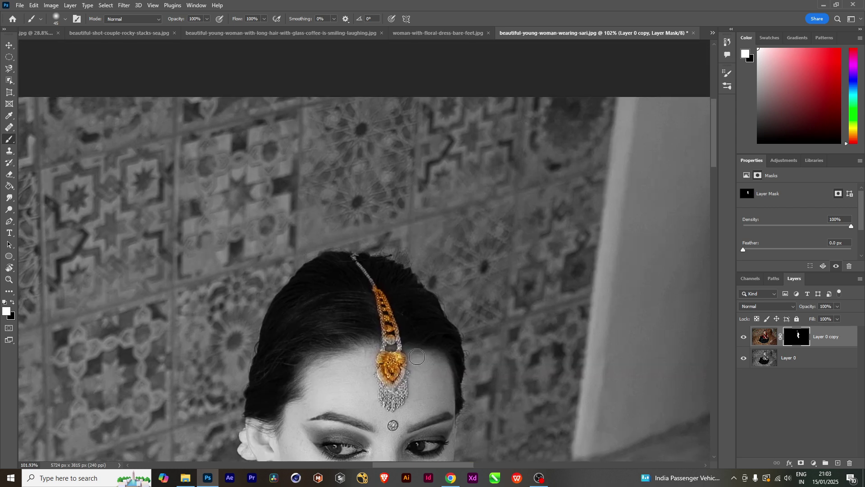
key("bracketleft")
key("bracketleft")
left_click_drag(369, 279, 364, 270)
left_click_drag(439, 353, 431, 265)
left_click_drag(376, 252, 374, 264)
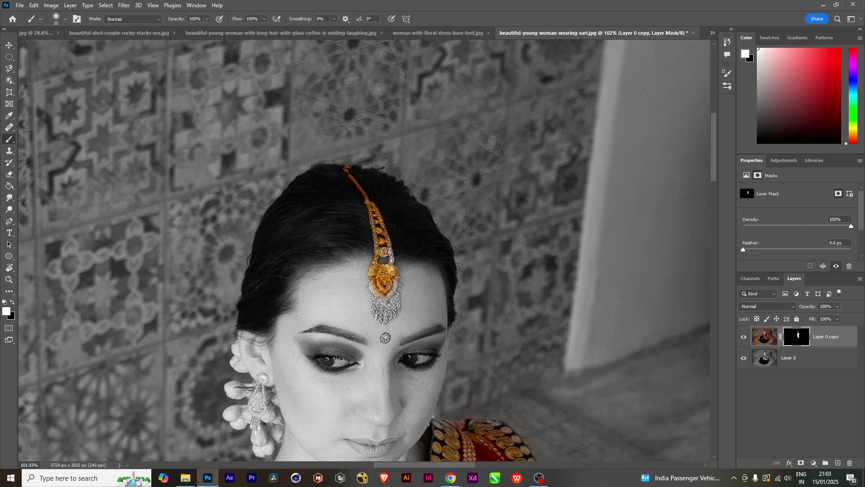
mouse_move(388, 242)
left_mouse_down()
mouse_move(386, 315)
mouse_move(370, 285)
mouse_move(388, 302)
mouse_move(387, 315)
mouse_move(397, 283)
mouse_move(380, 317)
mouse_move(374, 299)
left_mouse_up()
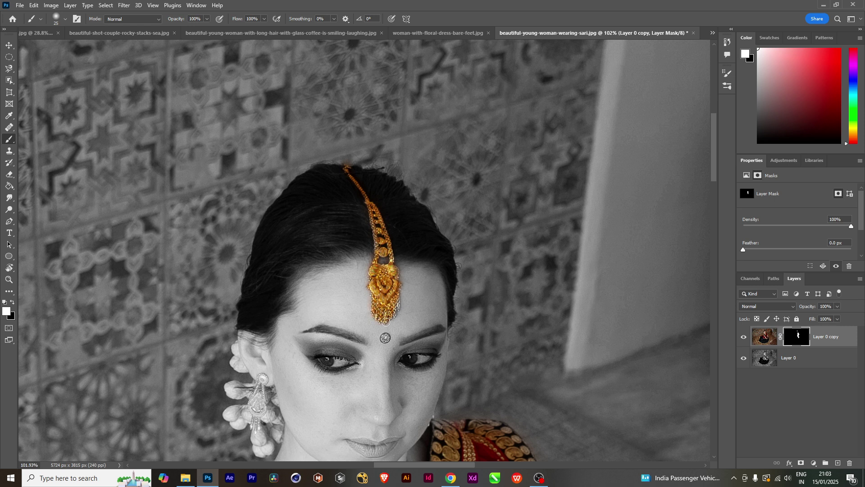
left_click_drag(396, 298, 398, 275)
Step: Reveal the whole gold necklace in colour, from its pendant and strands up to both sides of the neck, with a size 25 brush
scroll(431, 402, "down", 5)
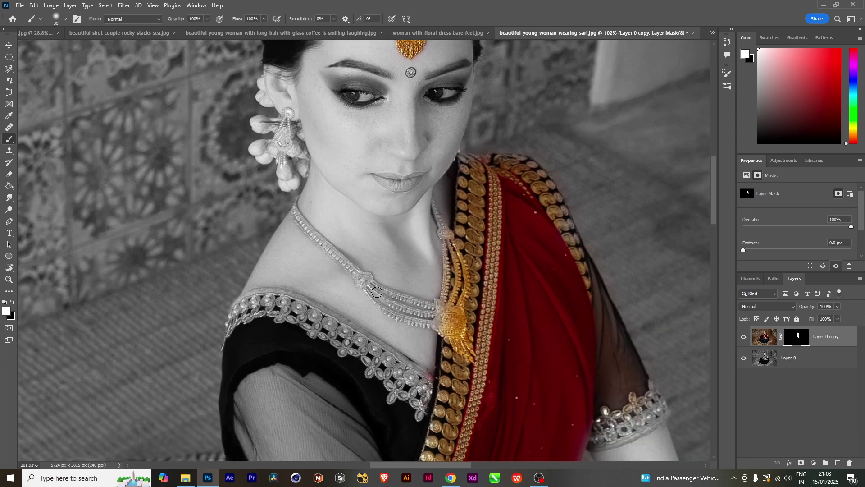
key("bracketleft")
mouse_move(367, 284)
left_mouse_down()
mouse_move(393, 313)
mouse_move(431, 324)
mouse_move(407, 321)
mouse_move(383, 308)
mouse_move(415, 303)
mouse_move(431, 315)
mouse_move(370, 281)
mouse_move(432, 308)
mouse_move(396, 295)
mouse_move(392, 302)
mouse_move(411, 313)
mouse_move(435, 317)
mouse_move(436, 302)
mouse_move(453, 315)
mouse_move(435, 326)
left_mouse_up()
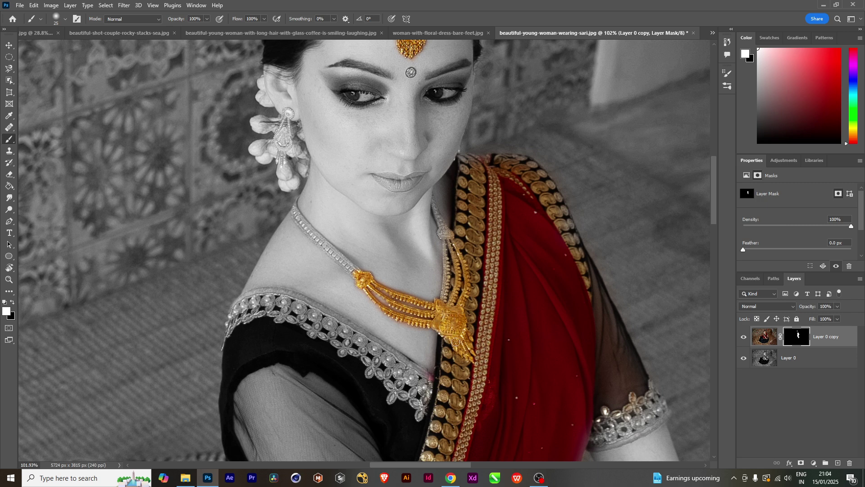
scroll(468, 347, "up", 3)
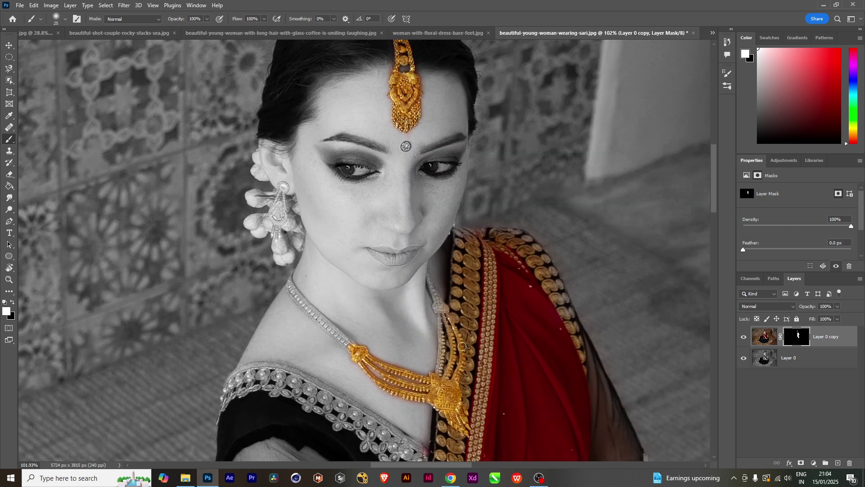
mouse_move(450, 312)
left_mouse_down()
mouse_move(439, 305)
mouse_move(429, 271)
left_mouse_up()
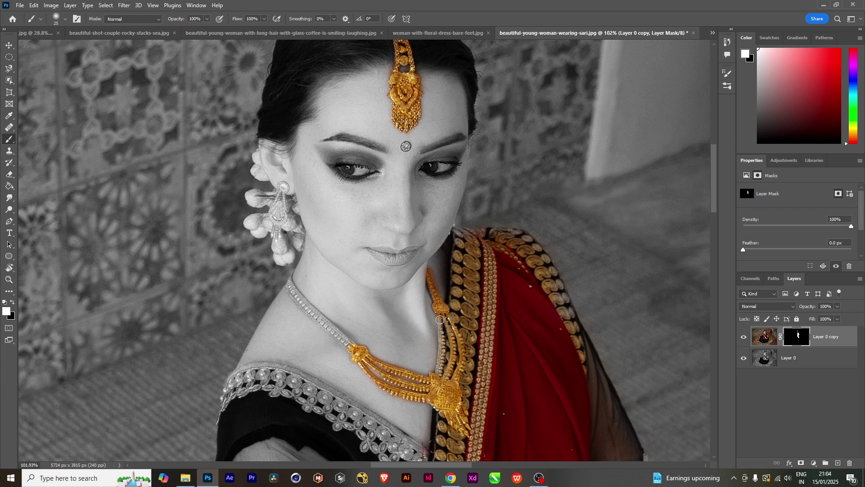
left_click_drag(439, 319, 436, 379)
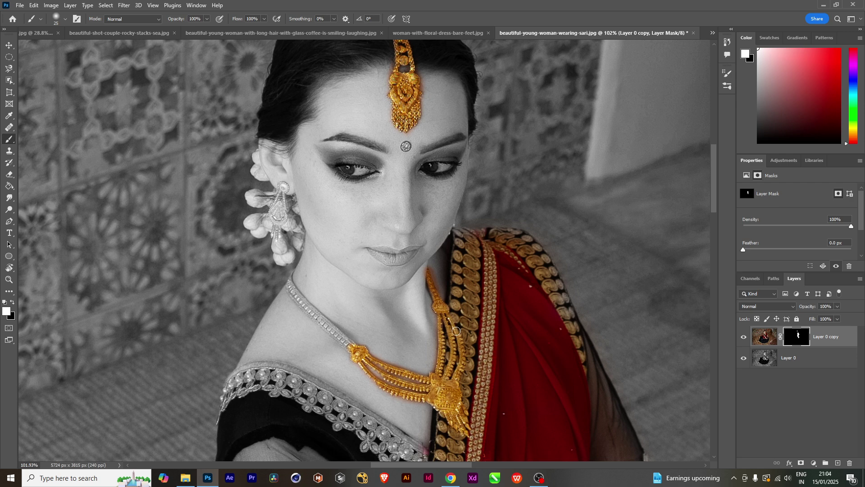
left_click_drag(415, 367, 517, 410)
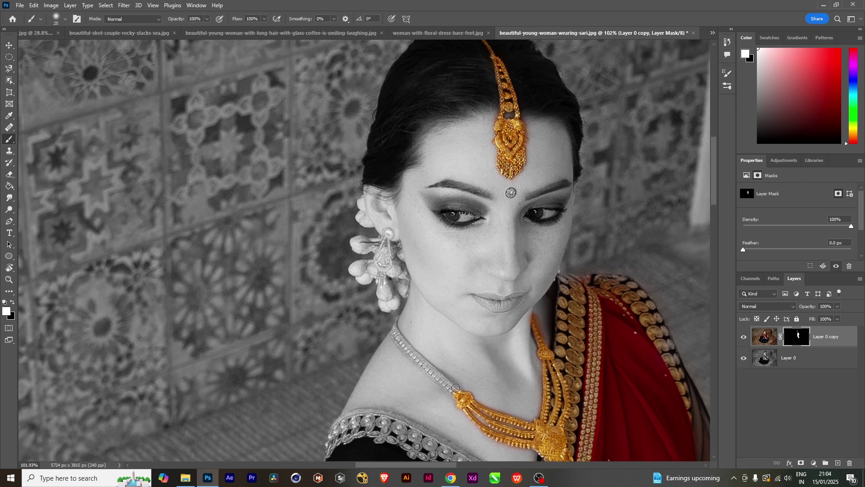
mouse_move(455, 392)
left_mouse_down()
mouse_move(428, 370)
mouse_move(458, 394)
mouse_move(409, 354)
mouse_move(394, 323)
mouse_move(431, 370)
left_mouse_up()
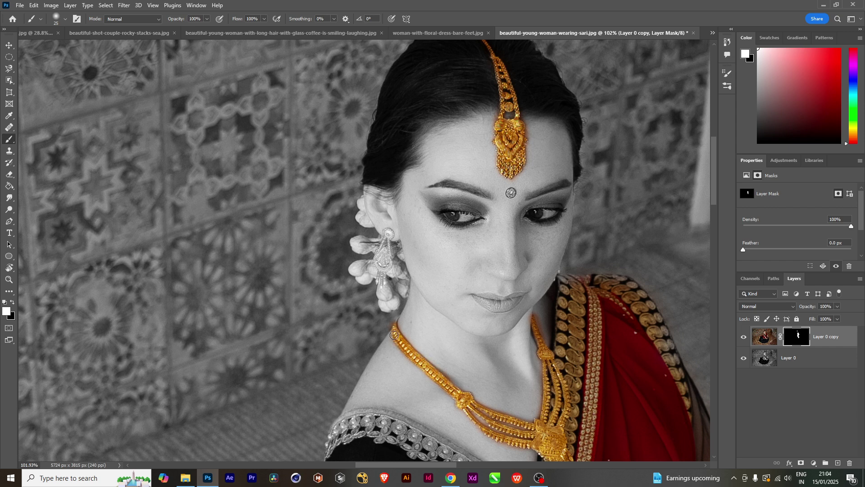
Step: Paint white on the mask to restore colour in the bangles on the wrist of the arm crossing in front, using a size 25 brush
left_click_drag(580, 398, 439, 212)
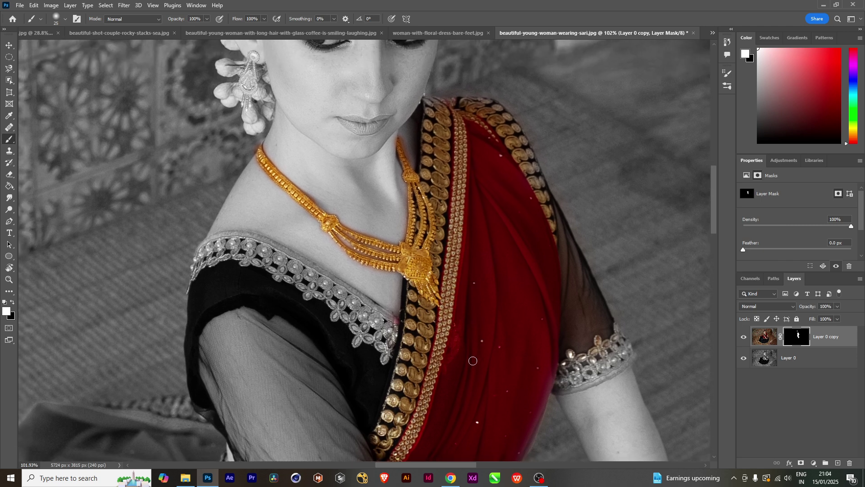
mouse_move(467, 366)
left_mouse_down()
mouse_move(448, 167)
mouse_move(473, 180)
left_mouse_up()
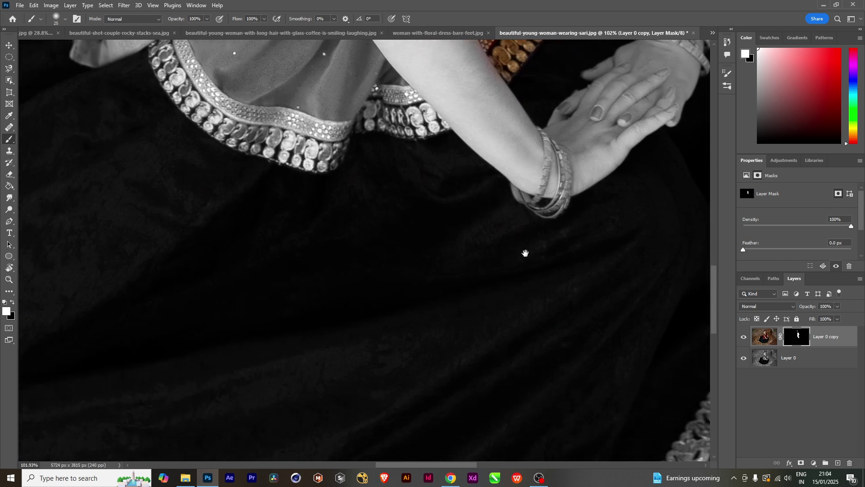
left_click_drag(468, 234, 486, 317)
mouse_move(500, 204)
left_mouse_down()
mouse_move(498, 255)
mouse_move(487, 271)
left_mouse_up()
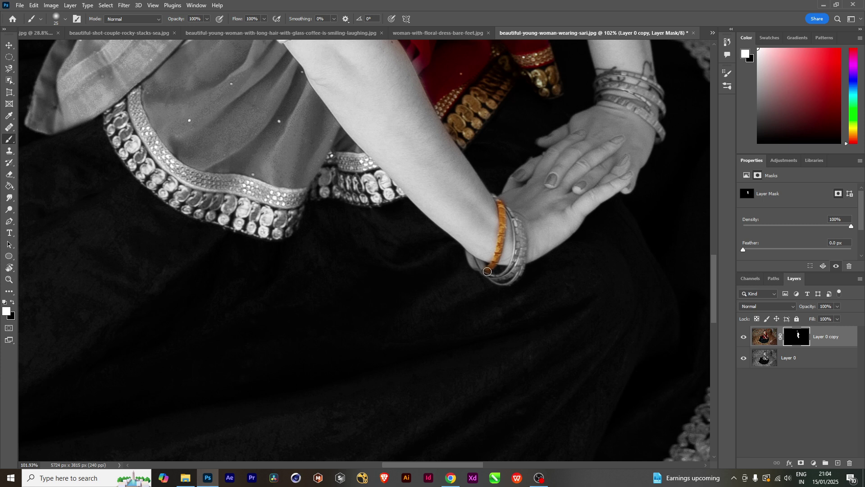
left_click_drag(510, 220, 498, 254)
mouse_move(510, 210)
left_mouse_down()
mouse_move(519, 277)
mouse_move(518, 255)
left_mouse_up()
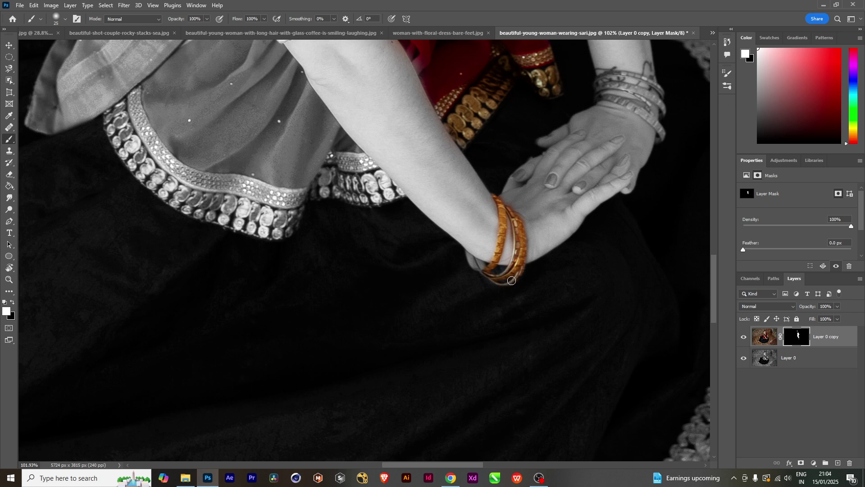
mouse_move(488, 278)
left_mouse_down()
mouse_move(469, 255)
mouse_move(484, 268)
left_mouse_up()
Step: Restore colour in the stacked bangles on the other wrist with the size 25 brush
left_click_drag(581, 191, 496, 399)
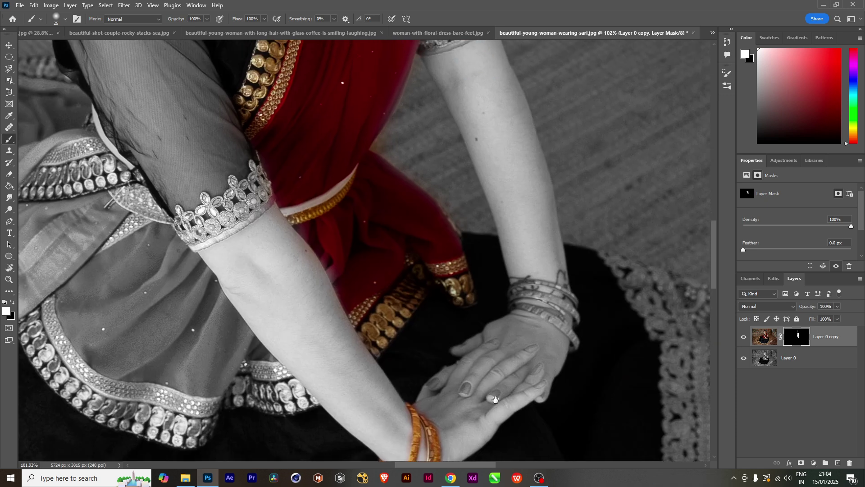
mouse_move(535, 310)
left_mouse_down()
mouse_move(513, 304)
mouse_move(542, 311)
mouse_move(555, 318)
mouse_move(531, 309)
mouse_move(579, 344)
left_mouse_up()
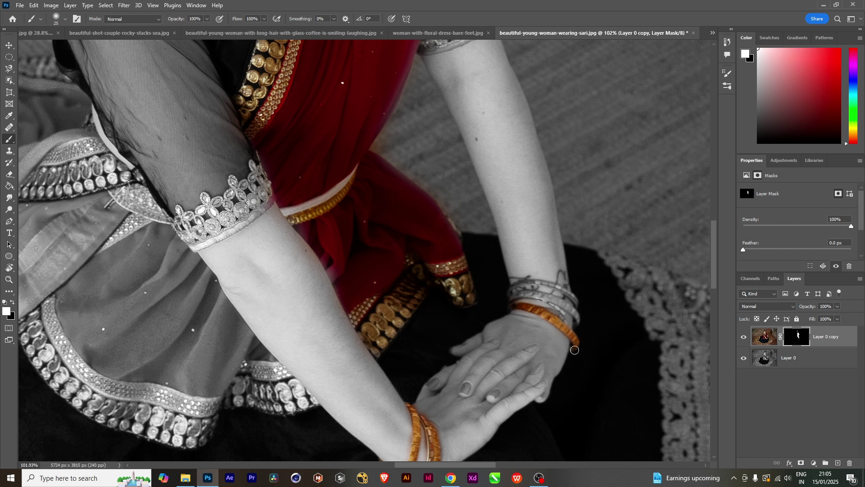
mouse_move(536, 295)
left_mouse_down()
mouse_move(509, 297)
mouse_move(557, 299)
mouse_move(584, 322)
mouse_move(540, 298)
mouse_move(559, 311)
left_mouse_up()
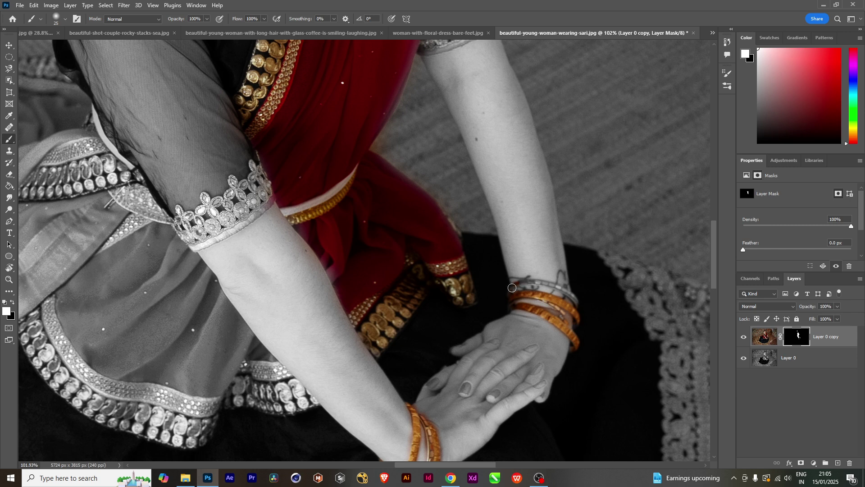
mouse_move(508, 296)
left_mouse_down()
mouse_move(528, 285)
mouse_move(563, 291)
mouse_move(579, 306)
left_mouse_up()
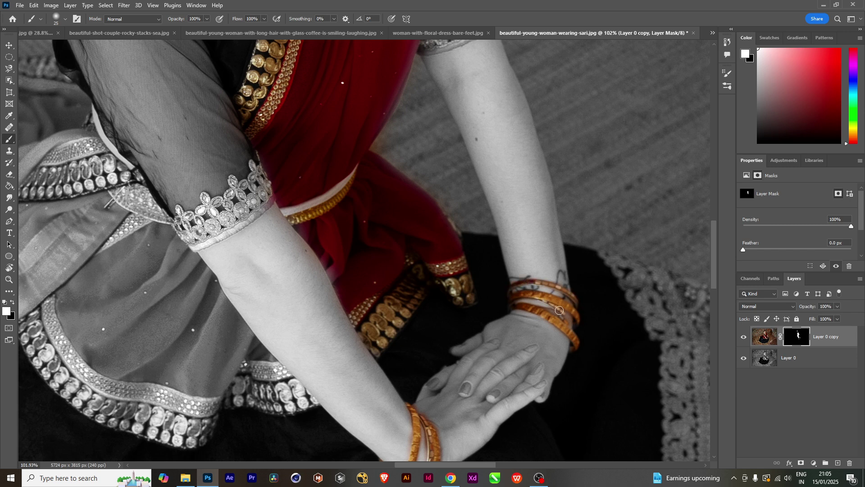
Step: Reveal the pointed red fold at the hip and the gold belt piece beside the elbow with a size 40 brush
scroll(552, 351, "down", 3)
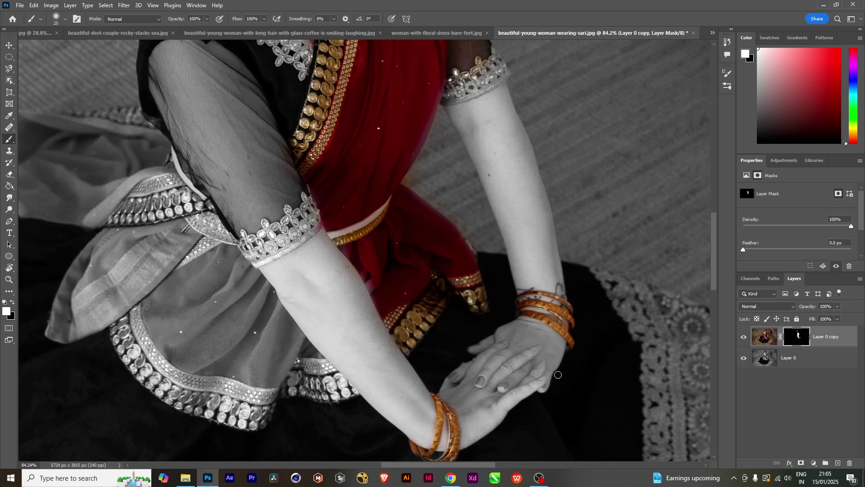
scroll(557, 375, "down", 3)
scroll(598, 311, "up", 8)
scroll(597, 311, "left", 5)
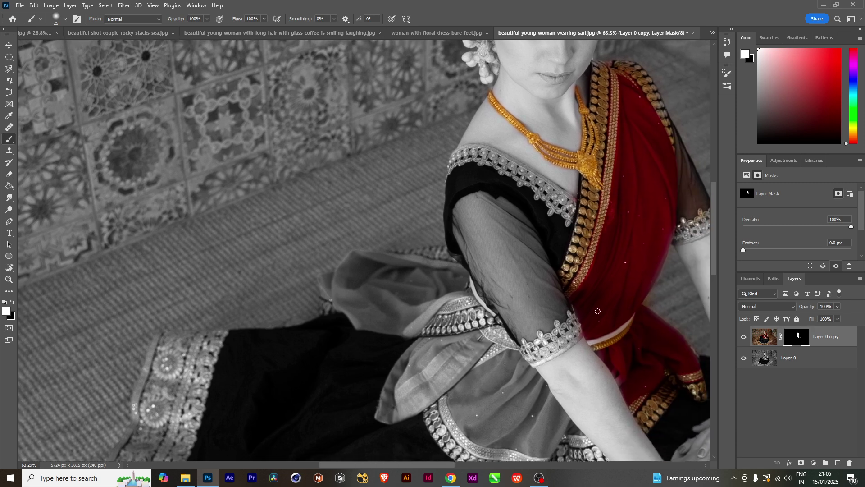
scroll(598, 311, "down", 1)
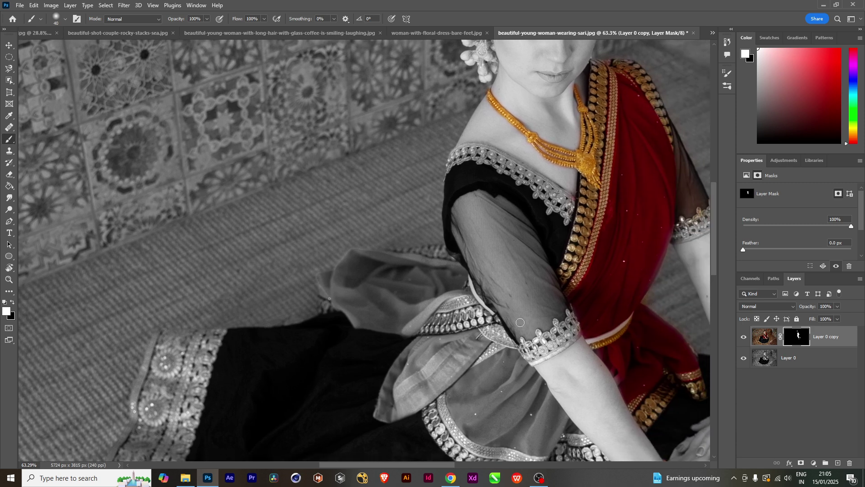
scroll(520, 322, "down", 4)
scroll(521, 322, "right", 1)
mouse_move(421, 250)
left_mouse_down()
mouse_move(402, 277)
mouse_move(385, 282)
mouse_move(396, 245)
mouse_move(384, 255)
mouse_move(426, 255)
mouse_move(419, 239)
mouse_move(459, 241)
mouse_move(431, 275)
mouse_move(420, 266)
mouse_move(398, 300)
mouse_move(405, 264)
mouse_move(375, 289)
mouse_move(382, 265)
mouse_move(370, 270)
mouse_move(353, 318)
mouse_move(385, 311)
mouse_move(357, 305)
mouse_move(382, 293)
left_mouse_up()
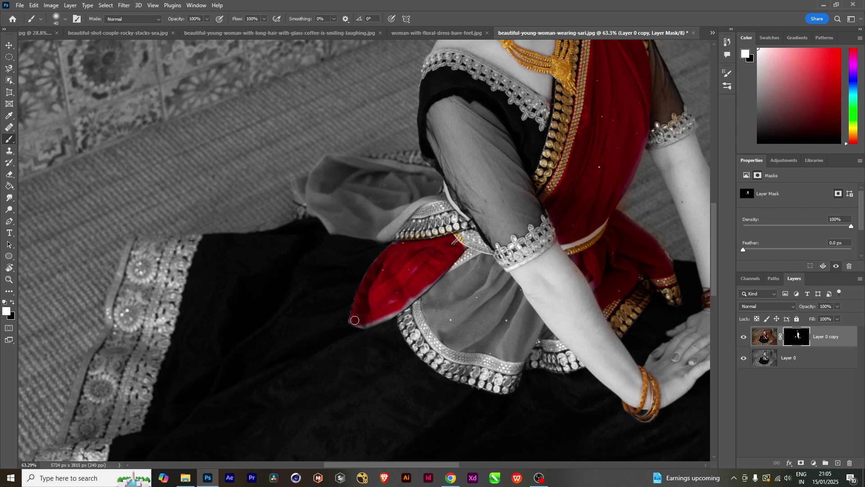
mouse_move(359, 324)
left_mouse_down()
mouse_move(394, 315)
mouse_move(414, 302)
mouse_move(407, 297)
left_mouse_up()
mouse_move(461, 255)
left_mouse_down()
mouse_move(461, 235)
mouse_move(476, 234)
mouse_move(488, 252)
left_mouse_up()
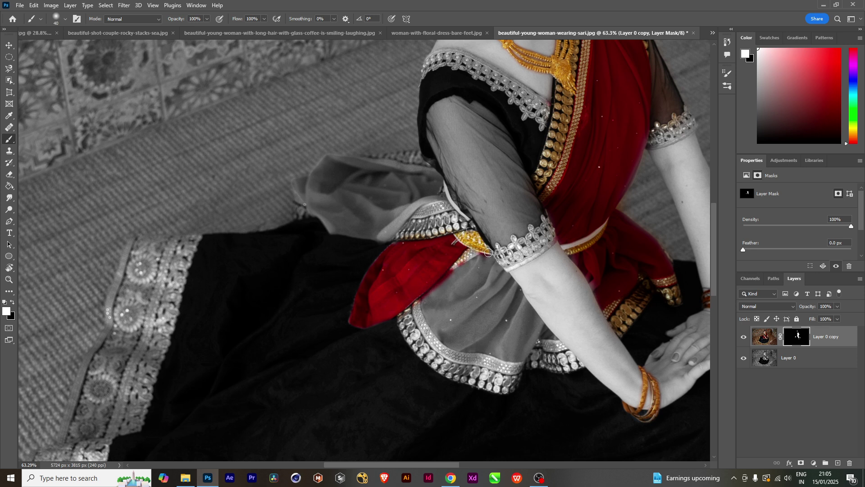
Step: Restore colour in the front red drape panel and its gold coin border under the arm, enlarging the brush to size 70
mouse_move(472, 294)
left_mouse_down()
mouse_move(455, 277)
mouse_move(430, 295)
mouse_move(449, 293)
mouse_move(459, 311)
mouse_move(444, 289)
mouse_move(416, 330)
mouse_move(405, 325)
mouse_move(444, 342)
mouse_move(442, 332)
mouse_move(484, 312)
mouse_move(482, 275)
mouse_move(492, 263)
left_mouse_up()
key("bracketright")
key("bracketright")
key("bracketright")
mouse_move(507, 296)
left_mouse_down()
mouse_move(502, 275)
mouse_move(519, 319)
mouse_move(529, 323)
mouse_move(521, 304)
mouse_move(533, 319)
mouse_move(515, 355)
mouse_move(526, 346)
mouse_move(499, 354)
mouse_move(487, 328)
mouse_move(501, 299)
mouse_move(473, 302)
left_mouse_up()
mouse_move(427, 286)
left_mouse_down()
mouse_move(465, 266)
mouse_move(451, 360)
mouse_move(453, 349)
mouse_move(474, 348)
mouse_move(466, 370)
mouse_move(419, 342)
mouse_move(437, 361)
mouse_move(488, 385)
mouse_move(477, 369)
mouse_move(498, 365)
mouse_move(482, 358)
mouse_move(512, 366)
mouse_move(518, 355)
mouse_move(506, 387)
mouse_move(478, 383)
mouse_move(497, 386)
mouse_move(516, 375)
mouse_move(512, 383)
mouse_move(536, 339)
mouse_move(552, 354)
mouse_move(560, 354)
mouse_move(557, 345)
mouse_move(564, 362)
mouse_move(514, 362)
mouse_move(560, 365)
mouse_move(564, 354)
mouse_move(573, 366)
mouse_move(545, 338)
mouse_move(565, 363)
left_mouse_up()
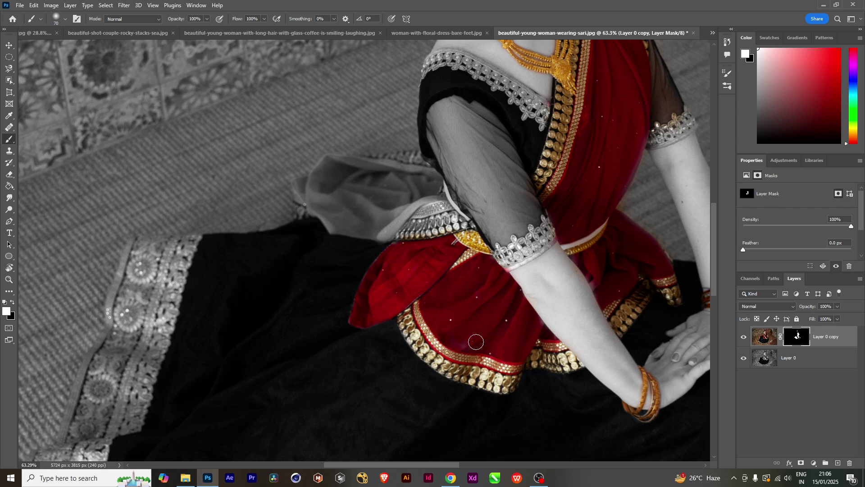
Step: Reveal the red sari fabric spread behind the waist and its gold borders in colour with the size 70 brush
left_click_drag(499, 324, 580, 427)
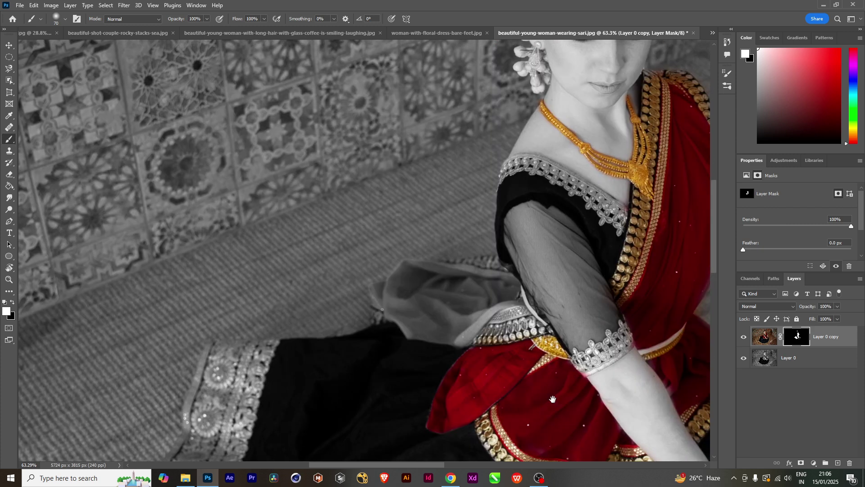
mouse_move(458, 284)
left_mouse_down()
mouse_move(423, 291)
mouse_move(425, 279)
mouse_move(404, 267)
mouse_move(392, 291)
mouse_move(374, 287)
mouse_move(421, 323)
mouse_move(381, 296)
mouse_move(383, 310)
mouse_move(377, 305)
mouse_move(414, 318)
mouse_move(406, 323)
mouse_move(414, 335)
mouse_move(465, 332)
mouse_move(485, 319)
mouse_move(459, 340)
mouse_move(494, 319)
mouse_move(483, 337)
mouse_move(497, 339)
mouse_move(516, 322)
mouse_move(533, 342)
mouse_move(533, 326)
mouse_move(479, 292)
mouse_move(430, 286)
mouse_move(398, 297)
mouse_move(474, 322)
mouse_move(457, 293)
mouse_move(470, 279)
mouse_move(393, 271)
mouse_move(476, 274)
mouse_move(485, 267)
mouse_move(450, 266)
mouse_move(491, 264)
mouse_move(499, 266)
mouse_move(504, 304)
mouse_move(487, 295)
mouse_move(489, 269)
mouse_move(513, 292)
mouse_move(449, 274)
left_mouse_up()
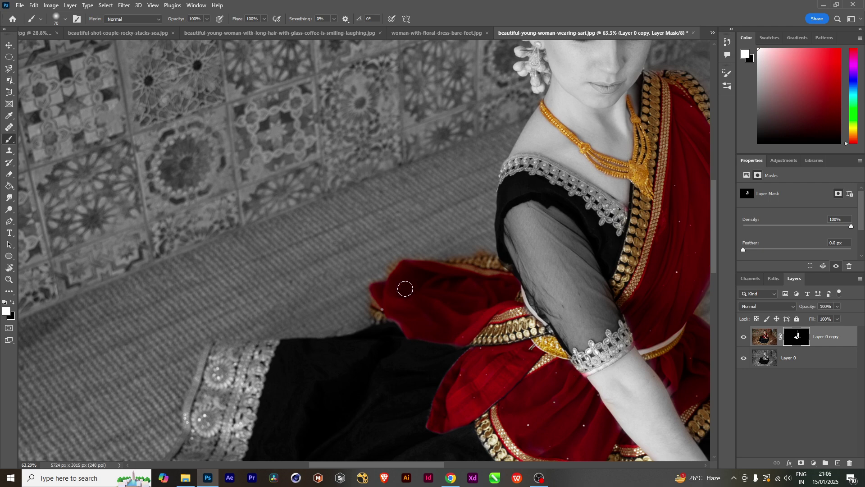
scroll(507, 329, "down", 5)
scroll(506, 329, "down", 2)
scroll(506, 329, "right", 2)
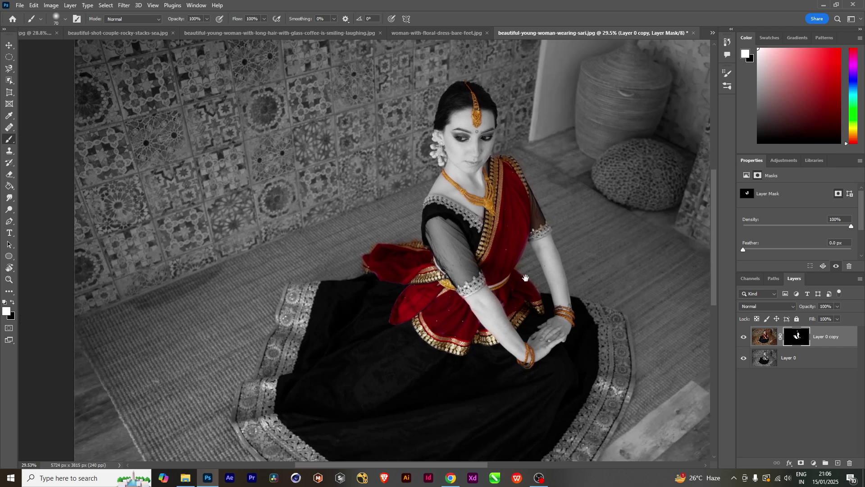